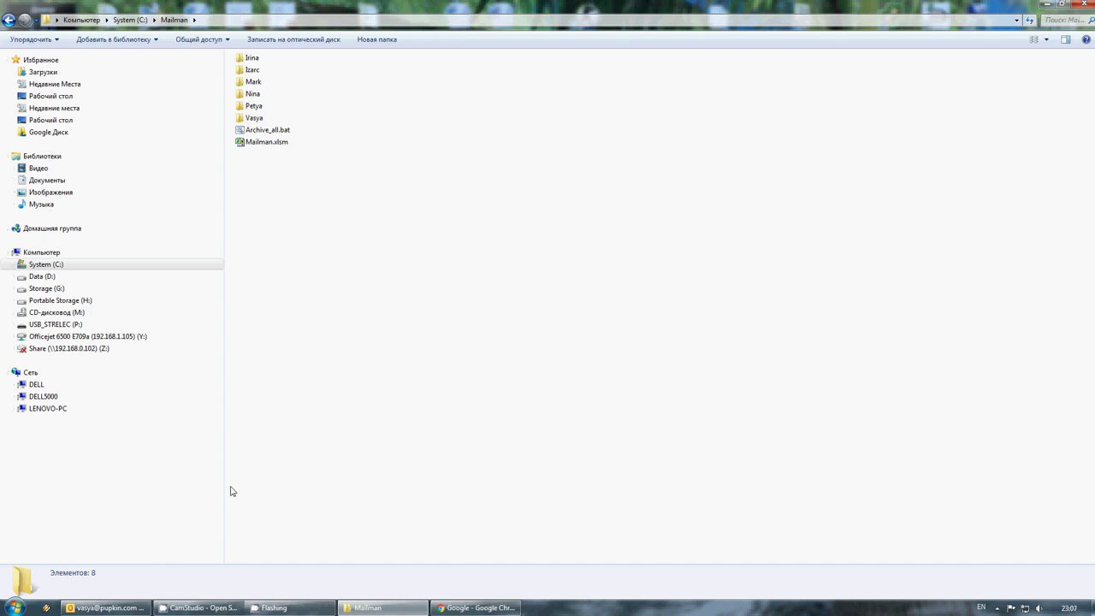
# - Look over the mailbox folders in Outlook and return to the Mailman folder
pyautogui.moveTo(130, 610)
pyautogui.click(130, 609)
pyautogui.click(335, 535)
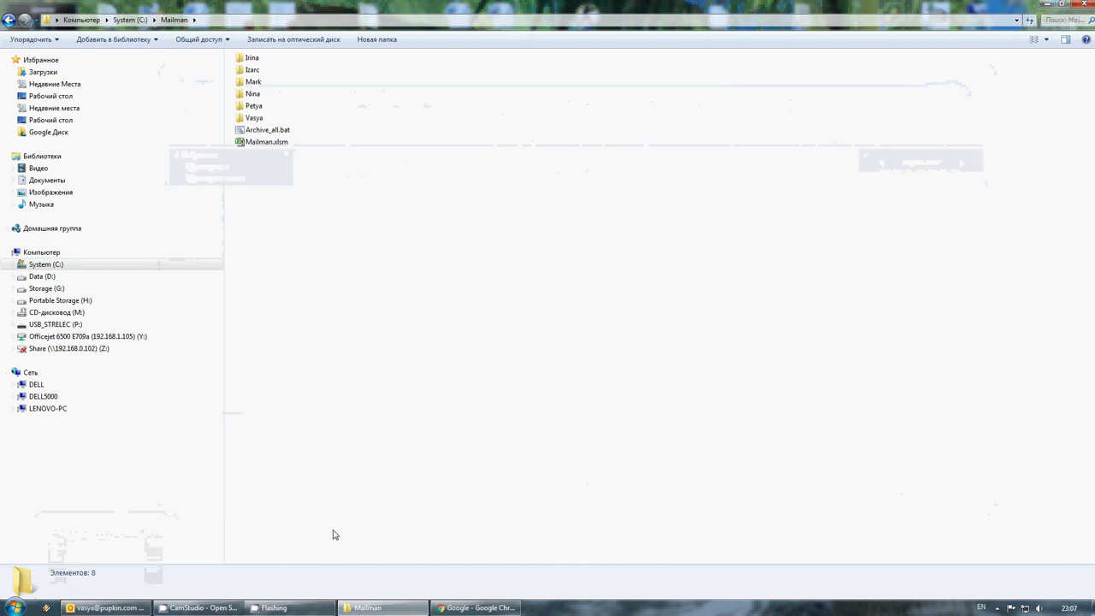
pyautogui.click(122, 609)
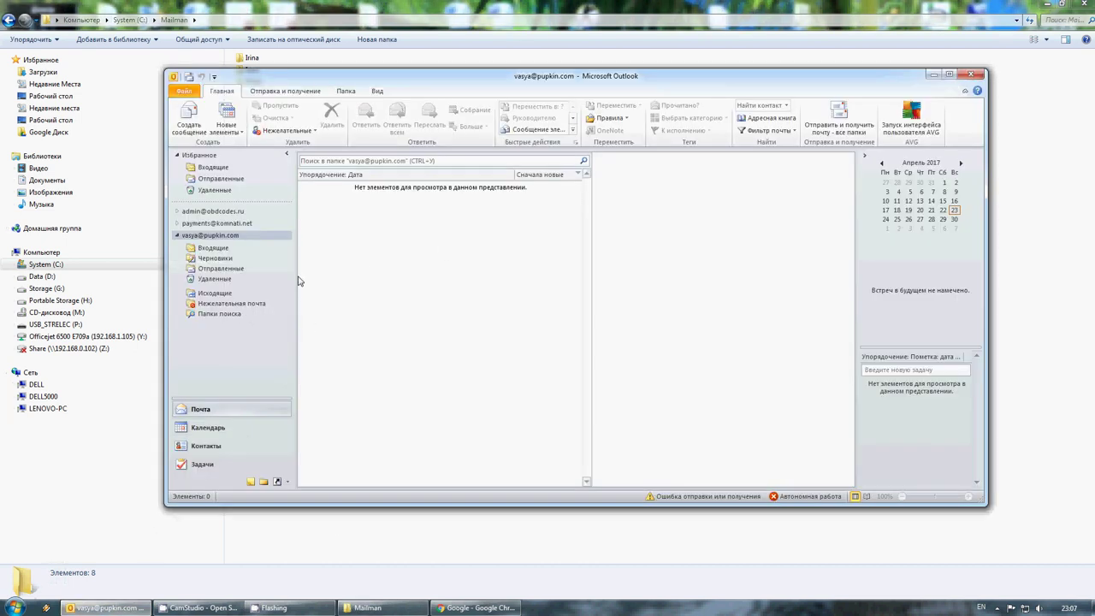
pyautogui.click(308, 12)
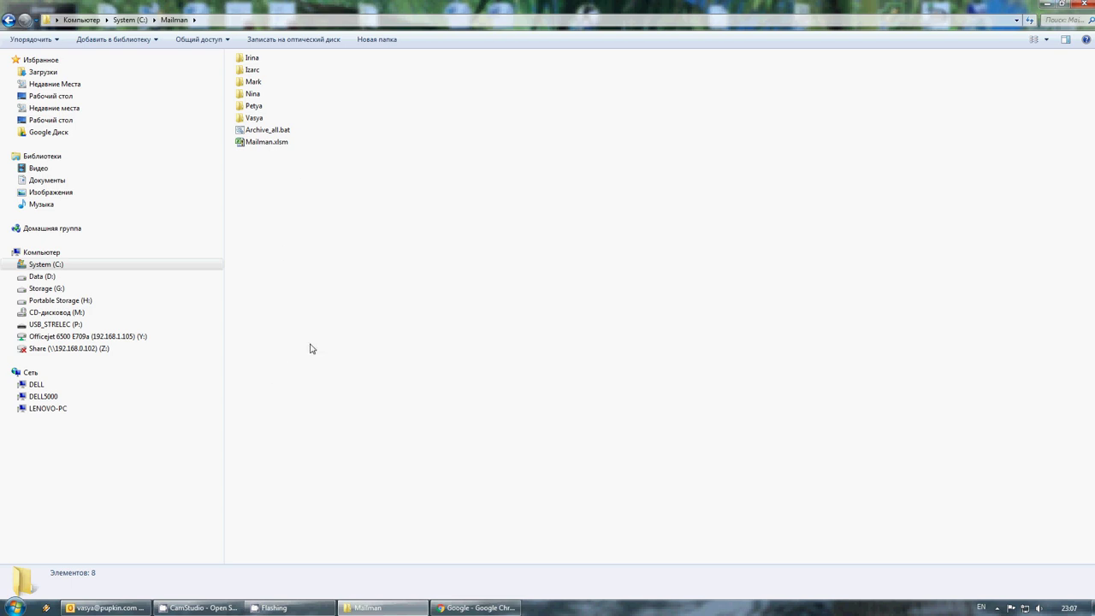
# - Open the Mailman.xlsm workbook from the Mailman folder
pyautogui.click(260, 146)
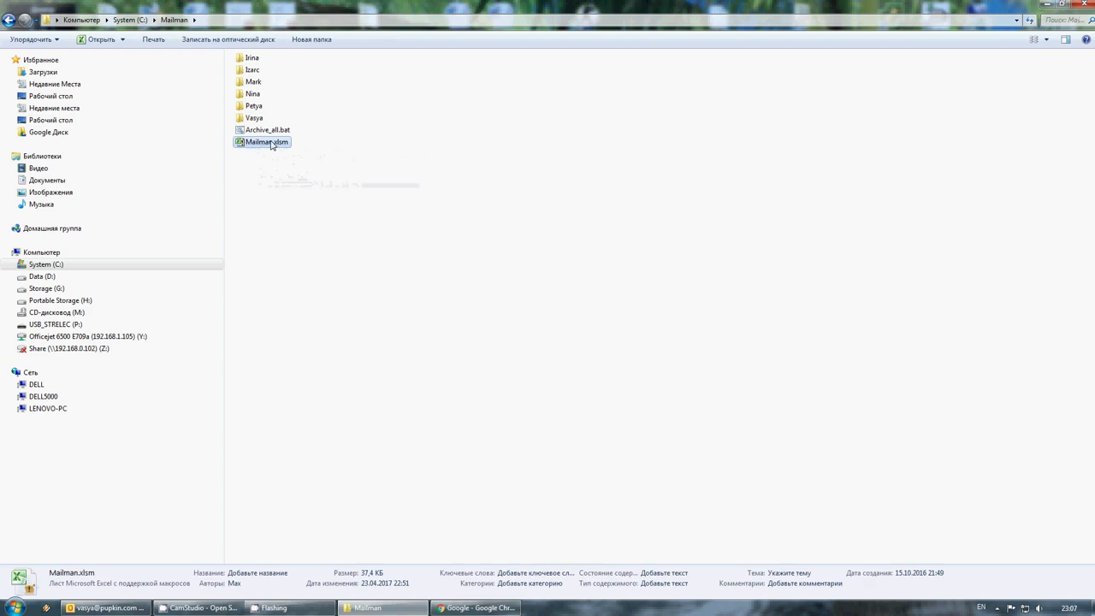
pyautogui.doubleClick(270, 143)
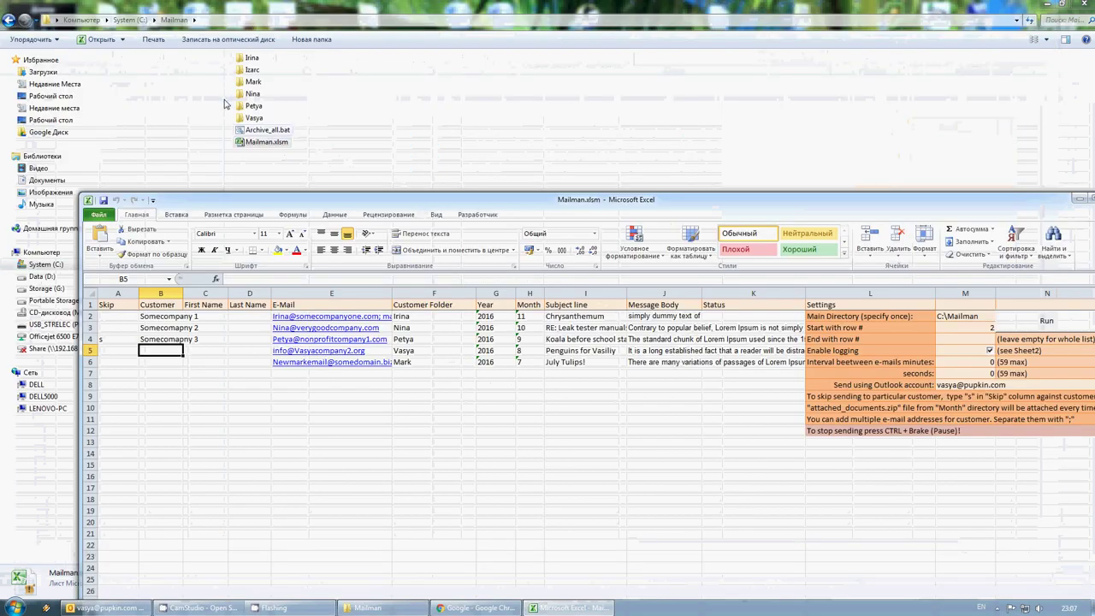
# - Examine the Mailman folder's location on drive C and the Mailman.xlsm and Archive_all.bat files inside it
pyautogui.click(130, 18)
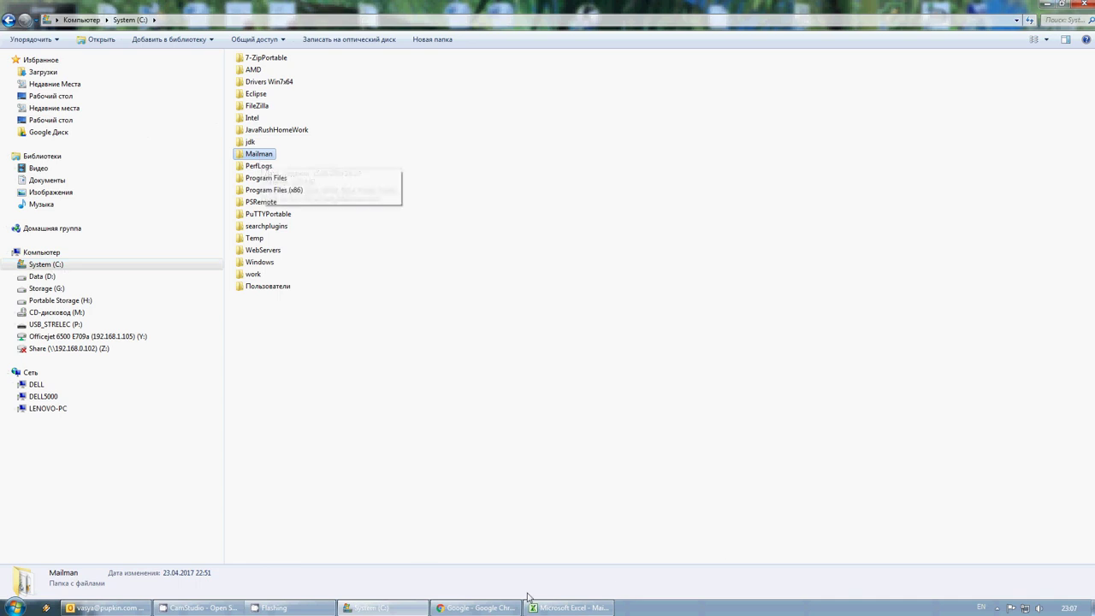
pyautogui.doubleClick(272, 155)
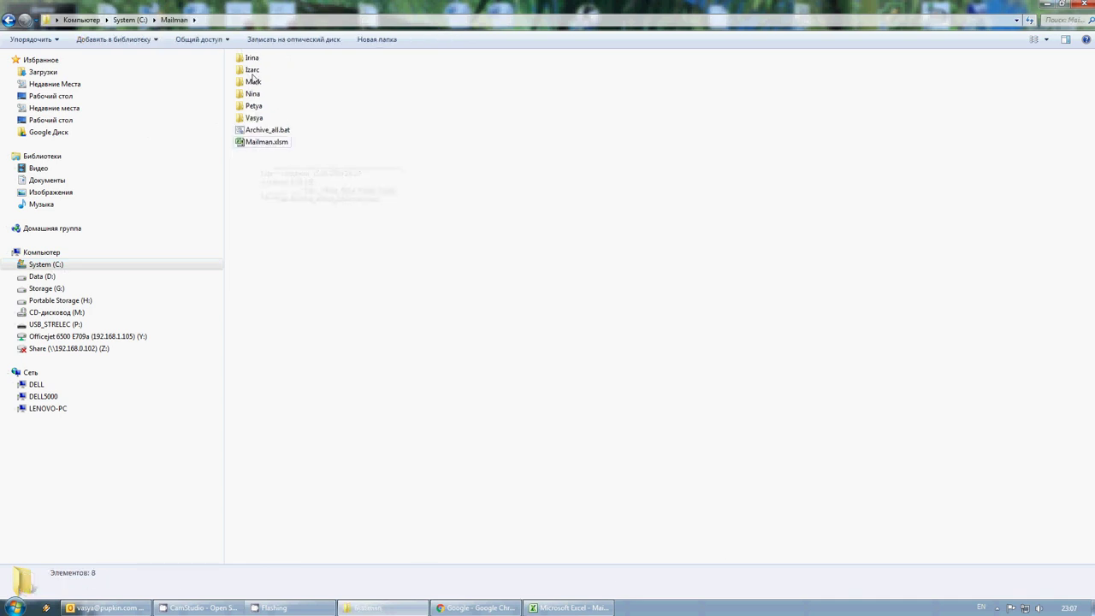
pyautogui.click(269, 144)
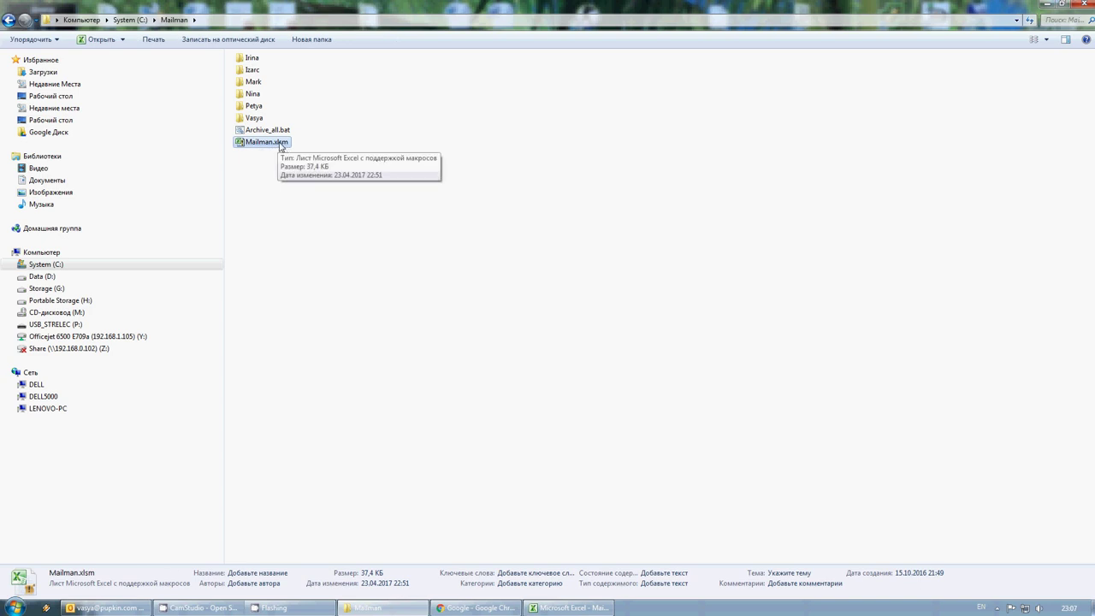
pyautogui.click(263, 130)
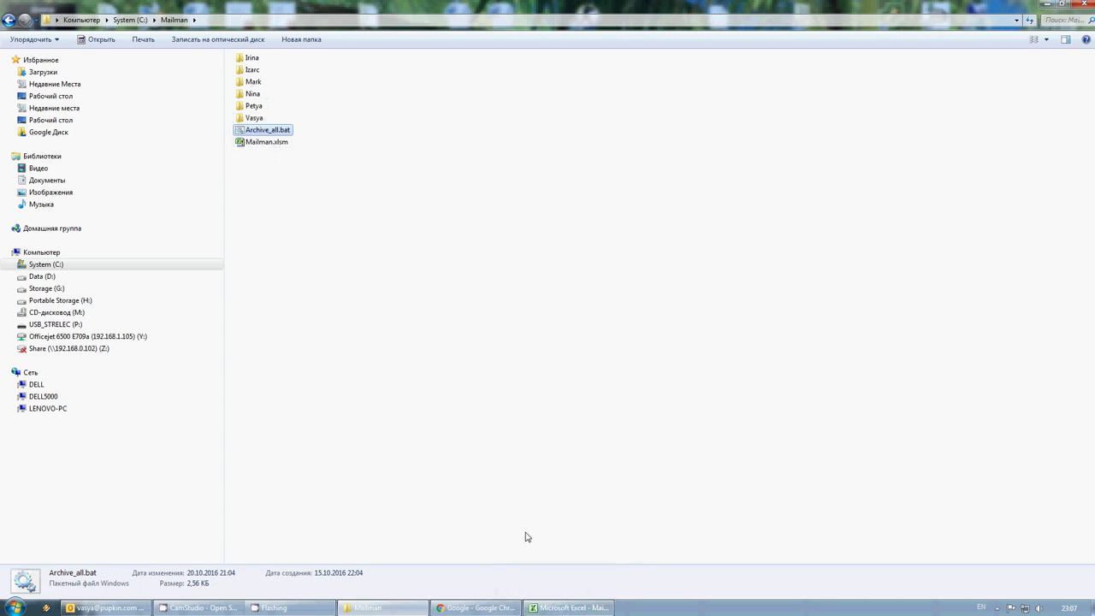
# - Switch to the Mailman.xlsm workbook in Excel and maximize its window
pyautogui.click(568, 608)
pyautogui.doubleClick(440, 200)
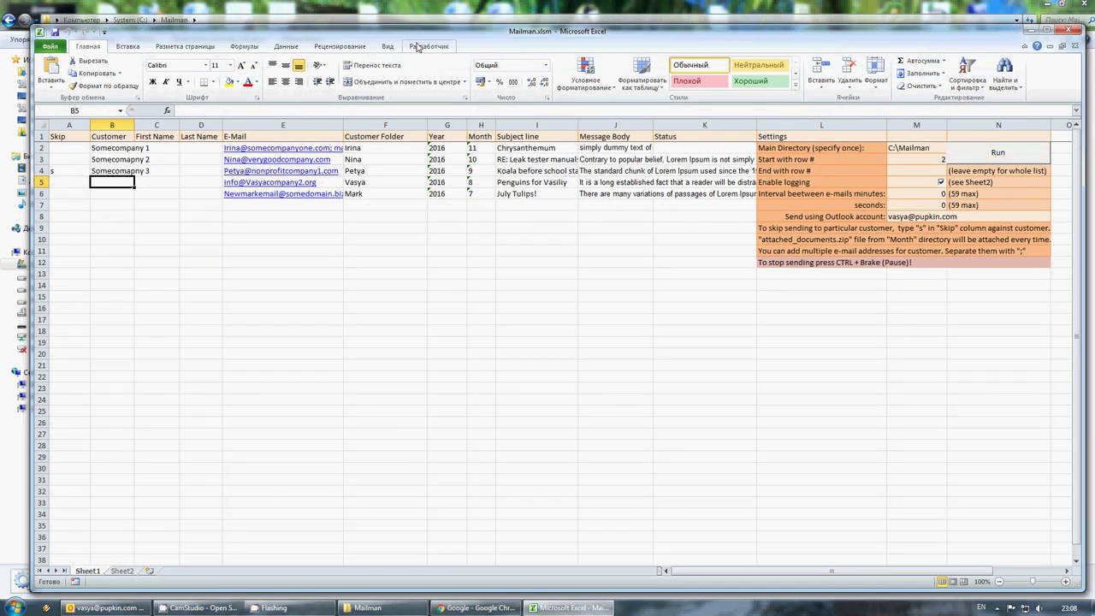
pyautogui.doubleClick(464, 40)
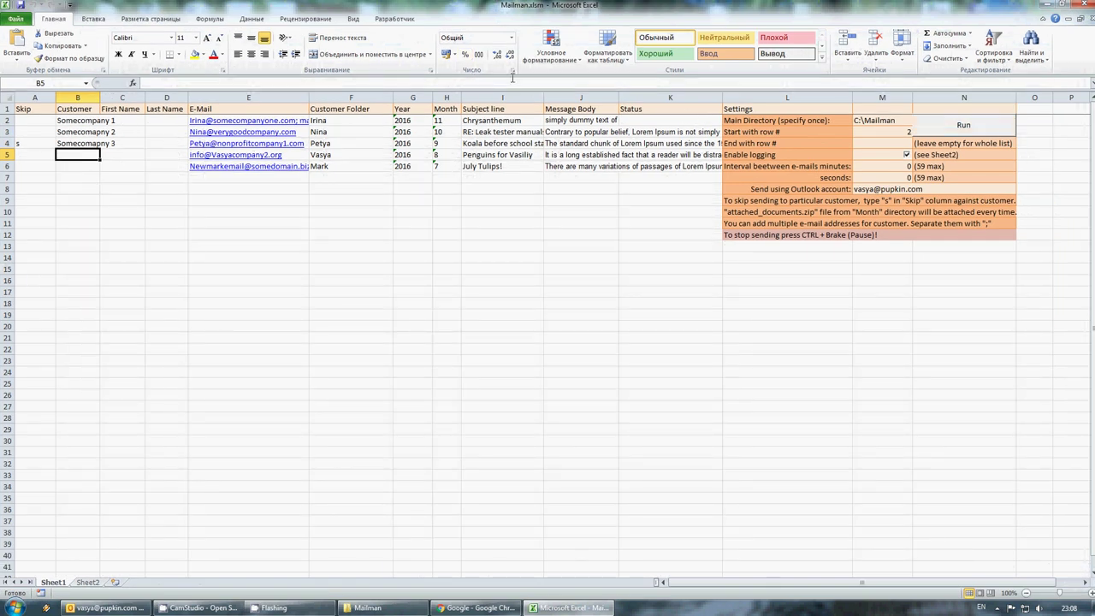
pyautogui.click(1045, 5)
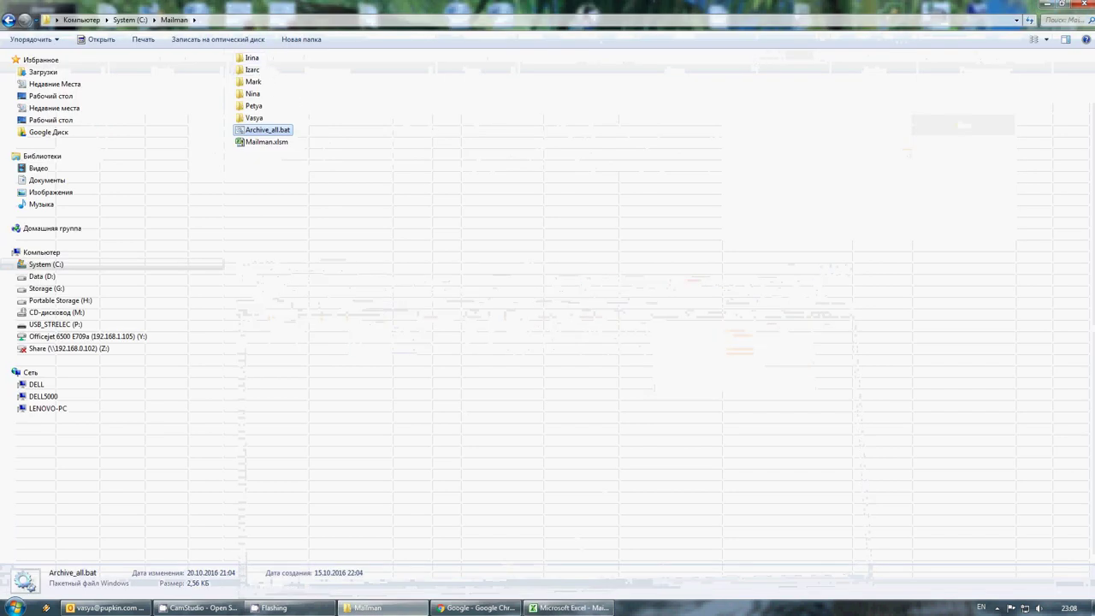
pyautogui.click(569, 607)
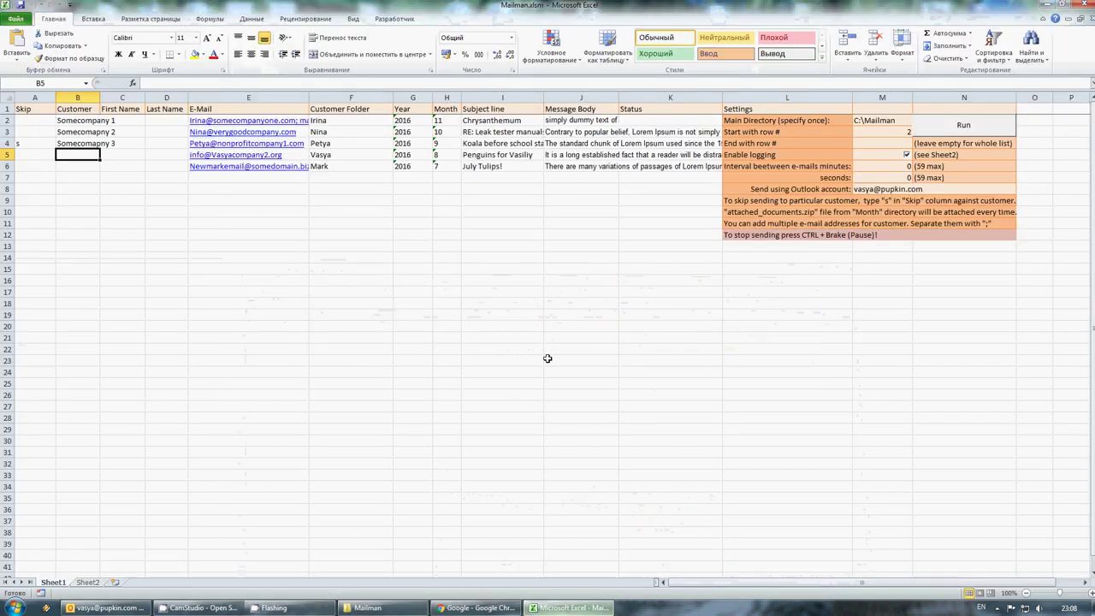
# - Go through the Customer Folder entries in the customer list from row 2 down to row 6
pyautogui.click(332, 120)
pyautogui.click(332, 132)
pyautogui.click(334, 143)
pyautogui.click(337, 163)
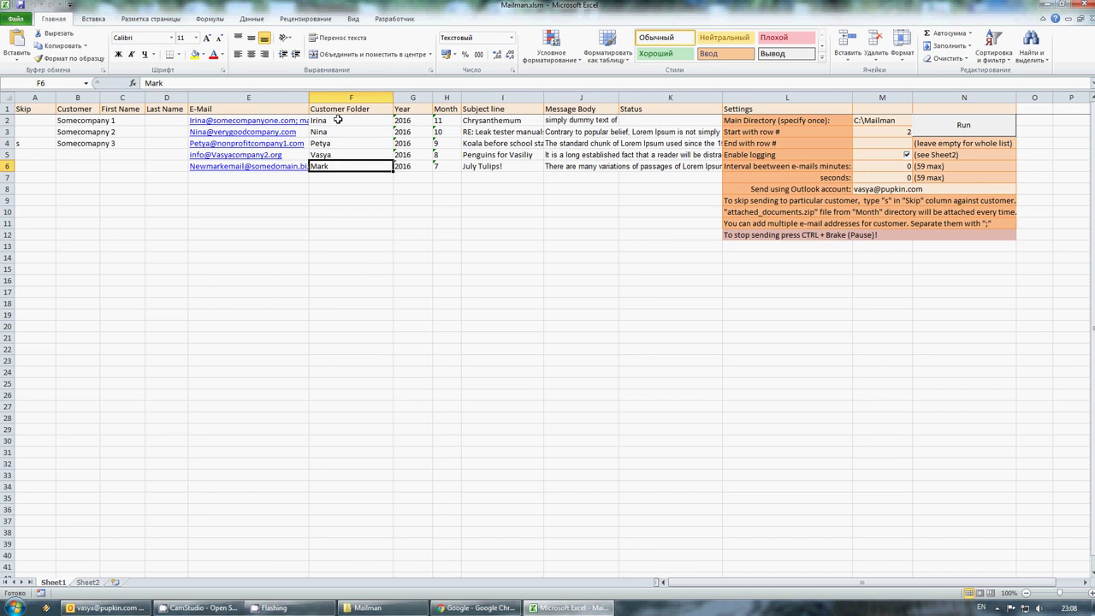
# - Place the restored workbook window below the Mailman folder's contents and match the Customer Folder entries with the customer folders
pyautogui.doubleClick(314, 10)
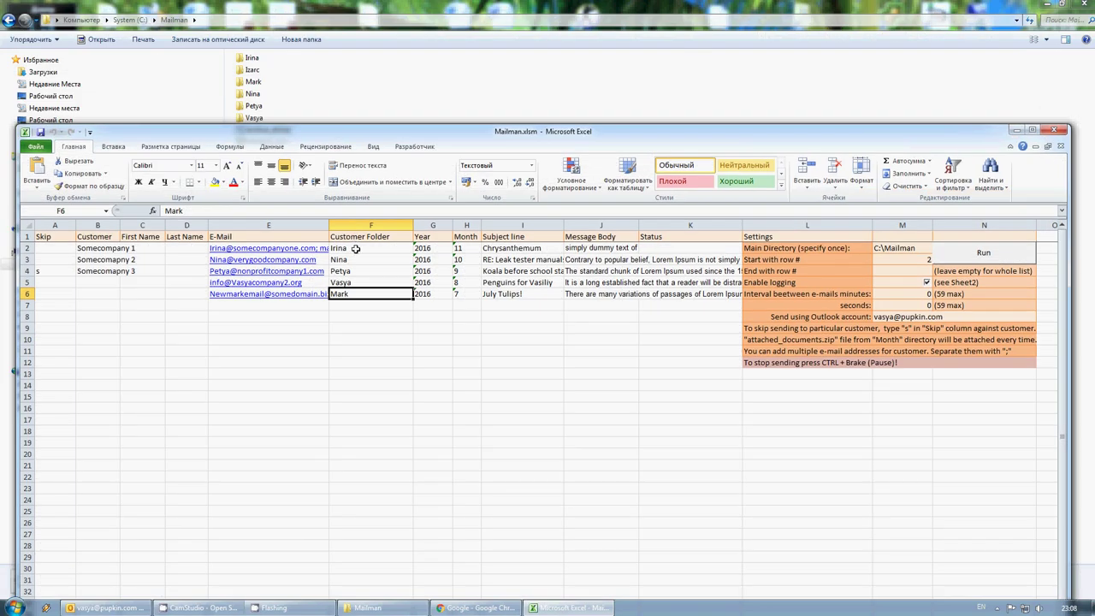
pyautogui.click(381, 246)
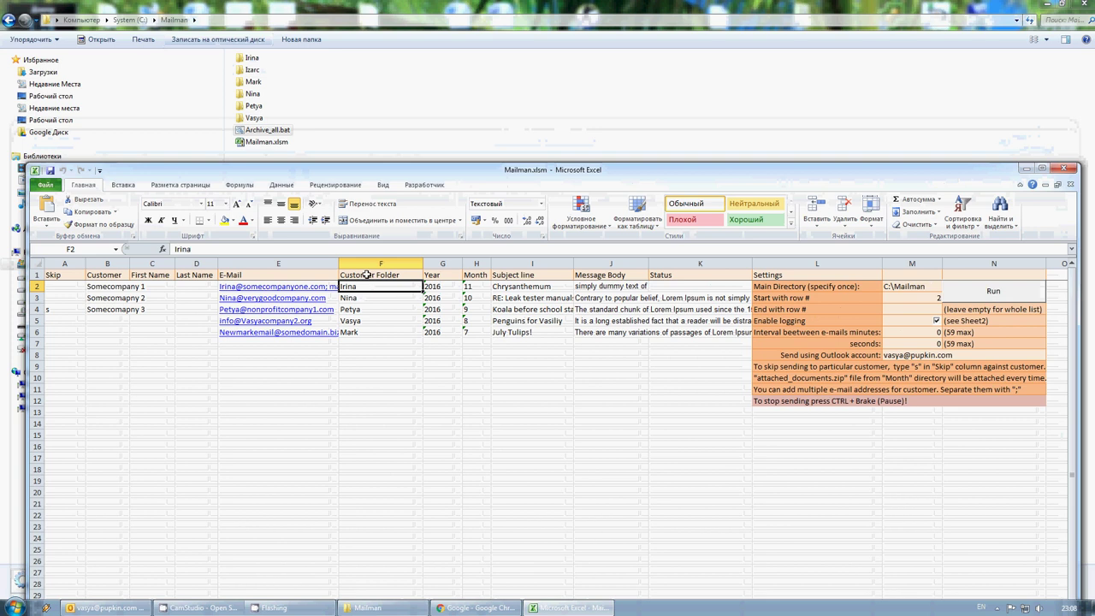
pyautogui.click(251, 58)
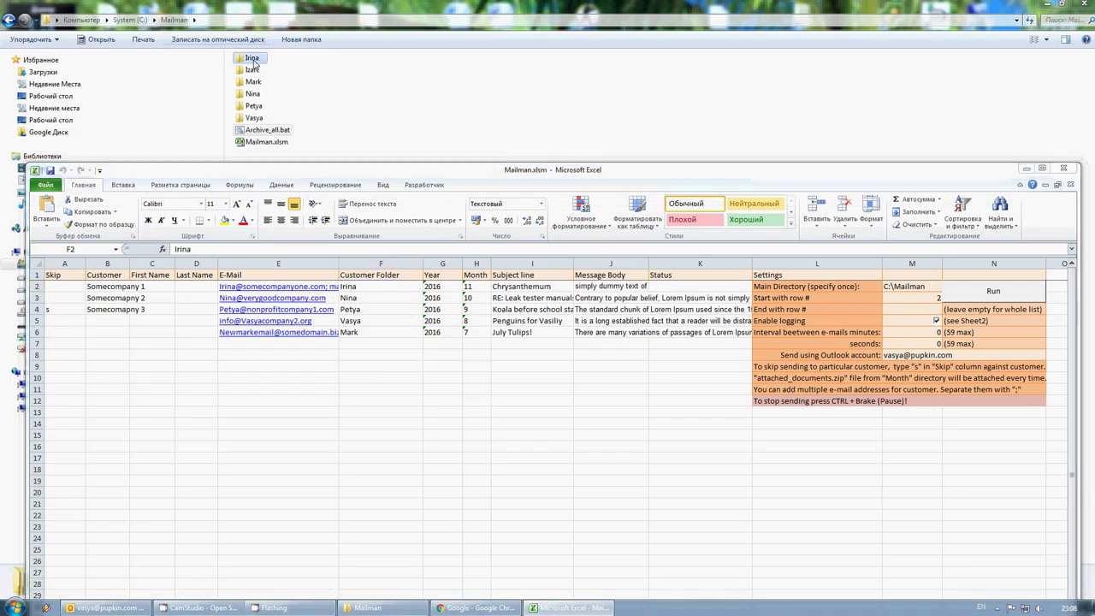
pyautogui.click(356, 300)
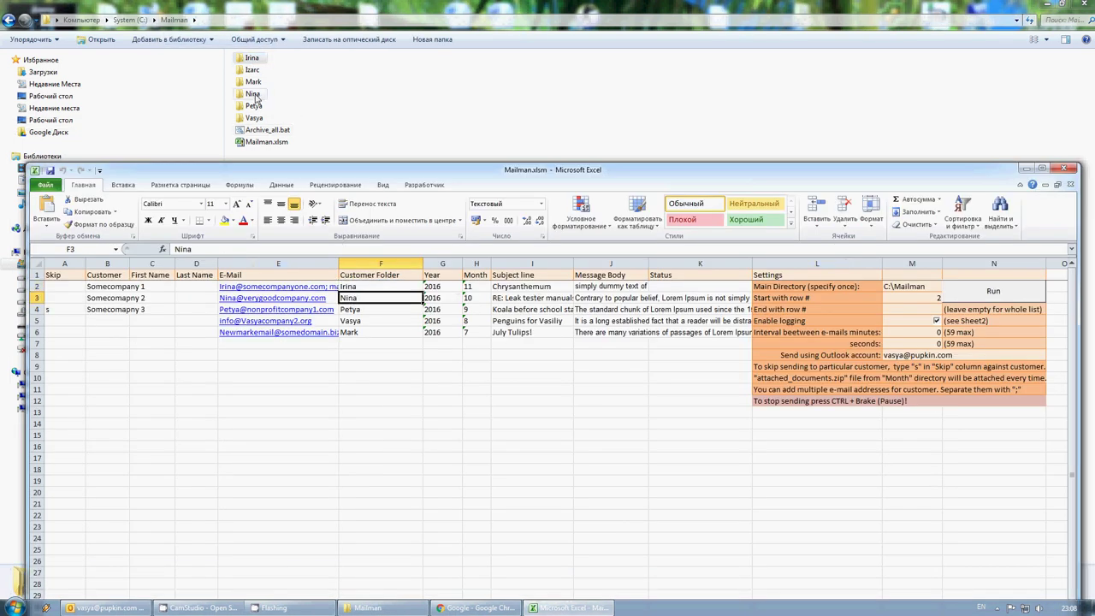
pyautogui.click(352, 310)
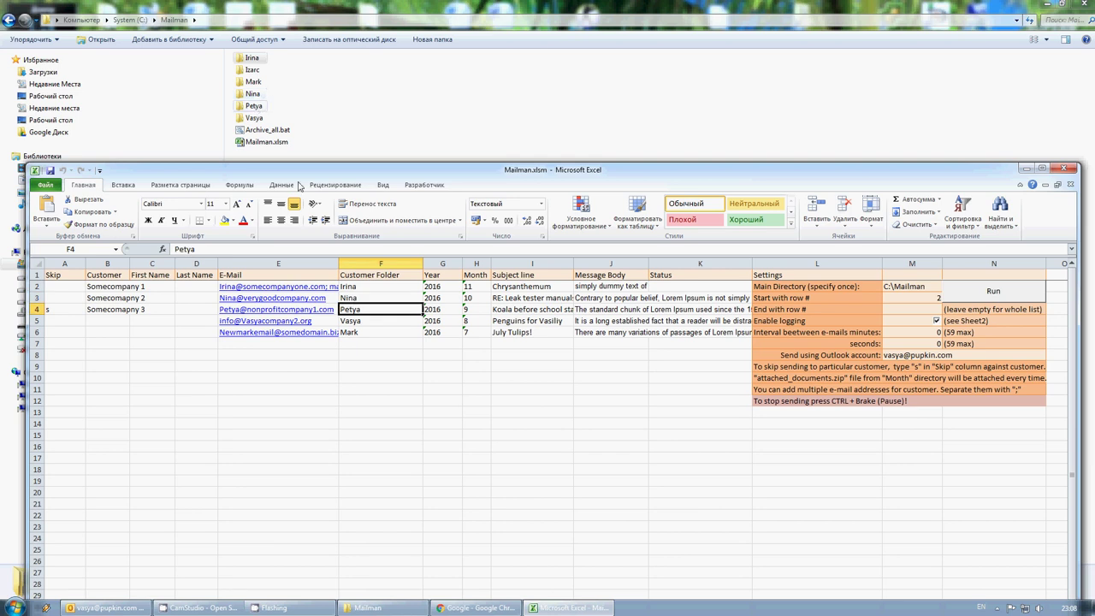
pyautogui.click(367, 321)
pyautogui.click(254, 119)
pyautogui.click(294, 168)
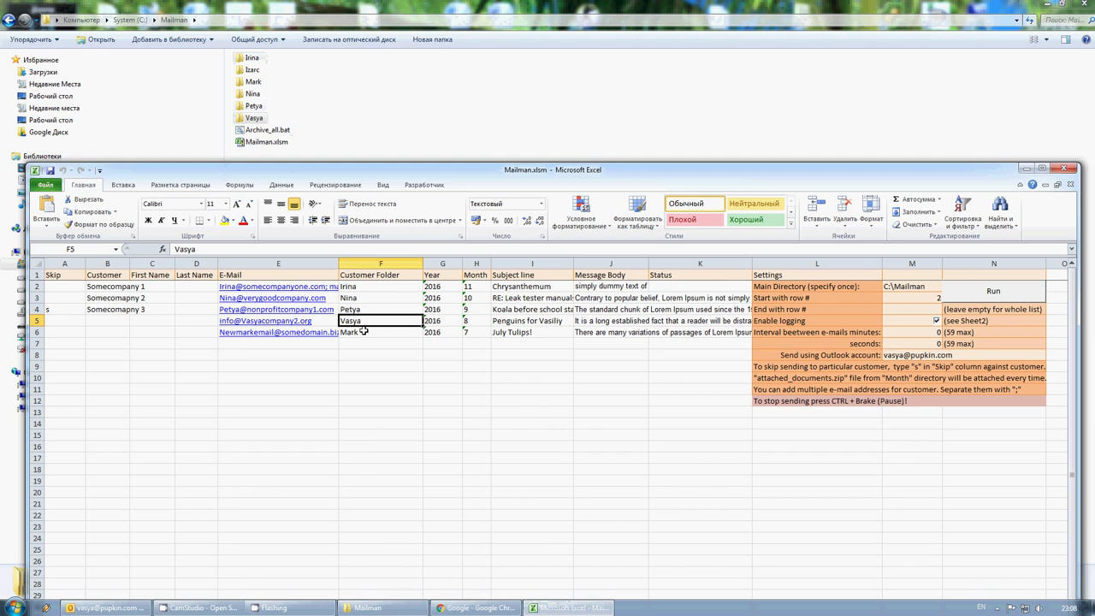
pyautogui.click(253, 82)
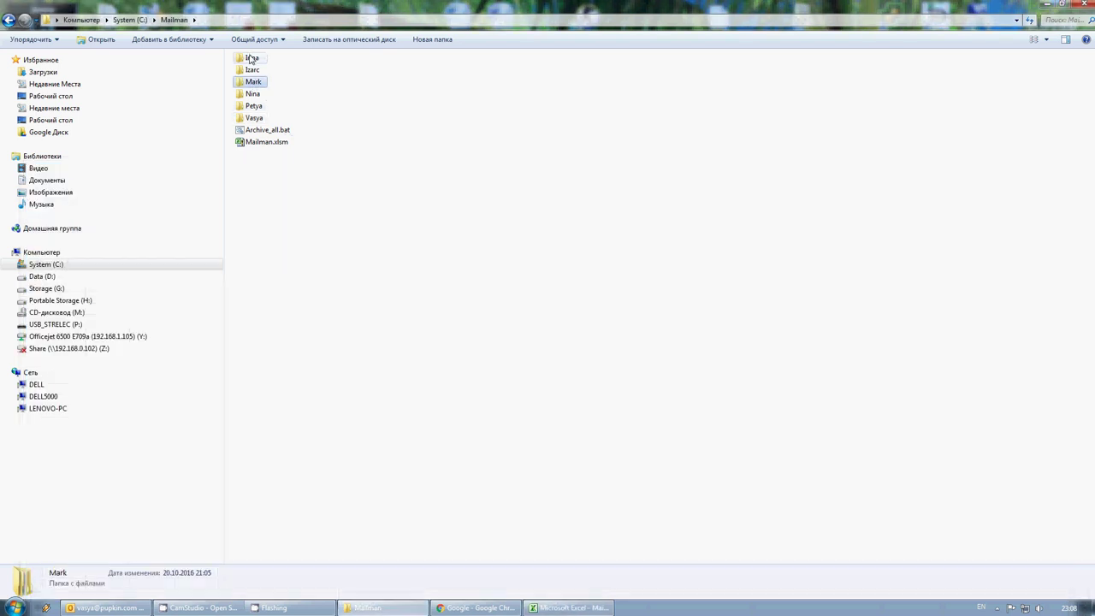
pyautogui.click(417, 177)
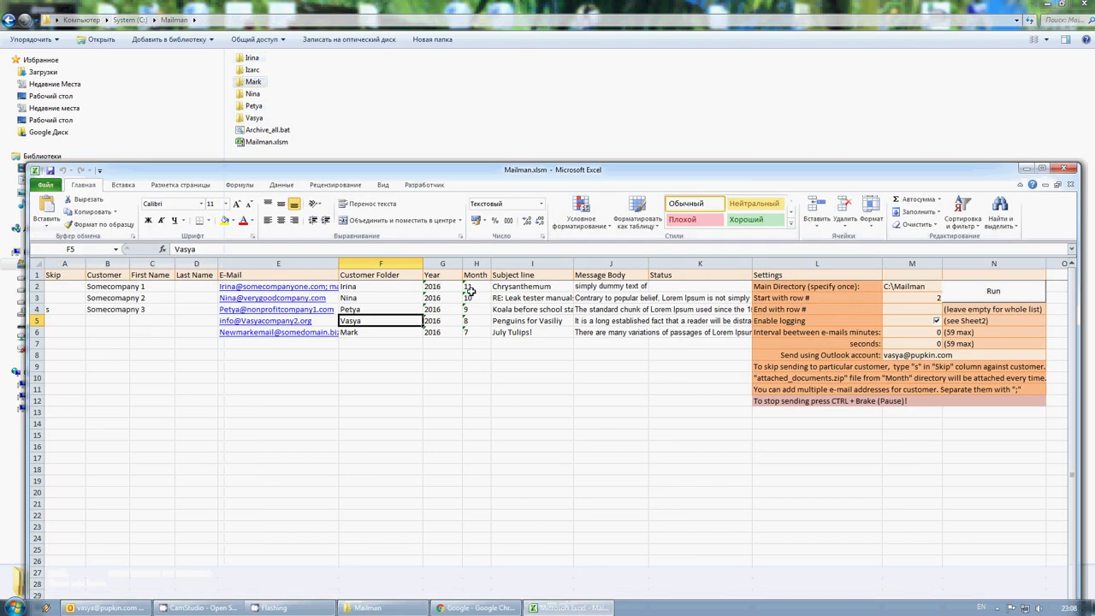
# - Compare the Year value in row 2 of the workbook with the year subfolder in the first customer's folder
pyautogui.click(432, 286)
pyautogui.click(252, 58)
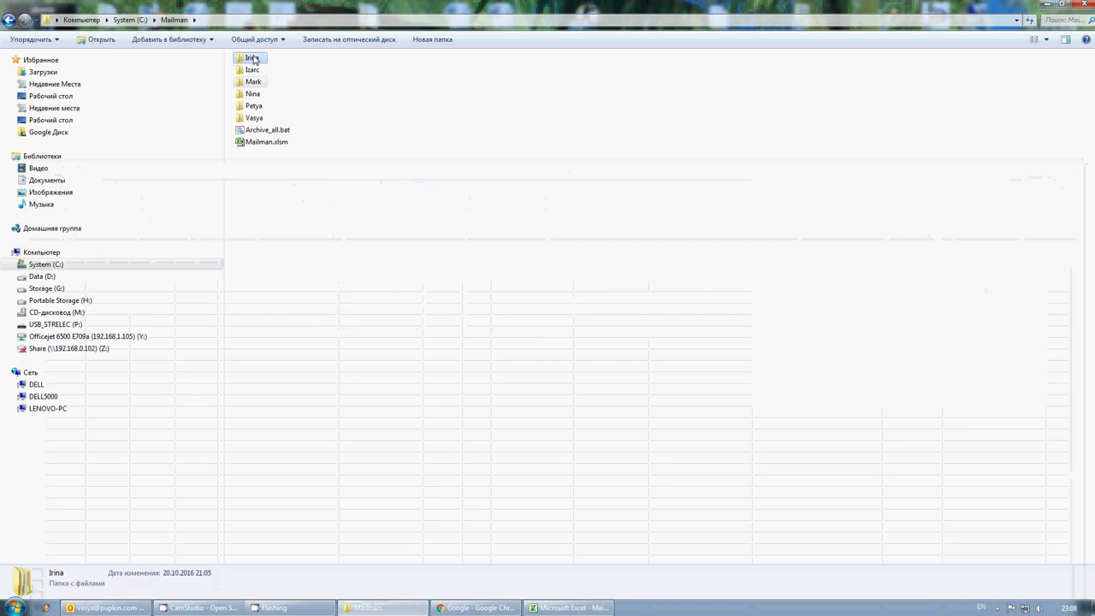
pyautogui.doubleClick(254, 59)
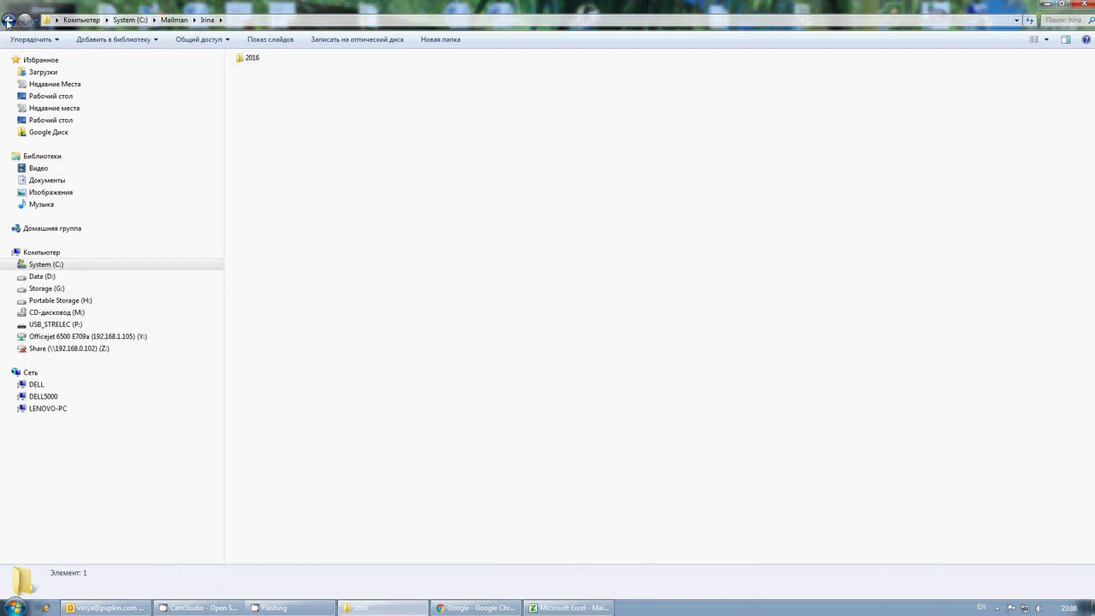
pyautogui.press('BackSpace')
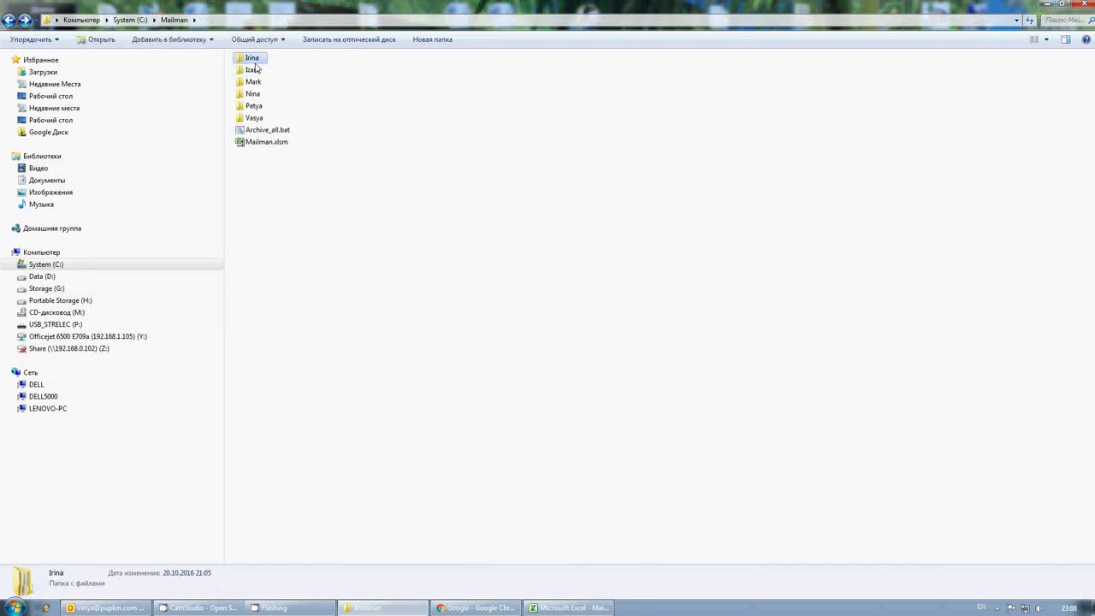
pyautogui.doubleClick(252, 58)
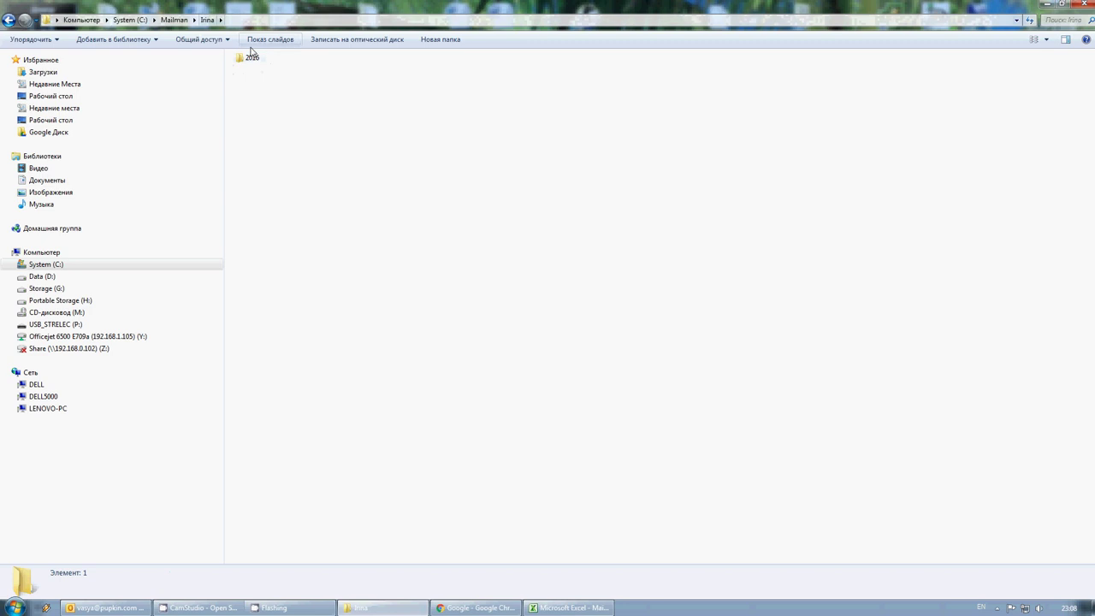
pyautogui.hotkey('alt', 'Tab')
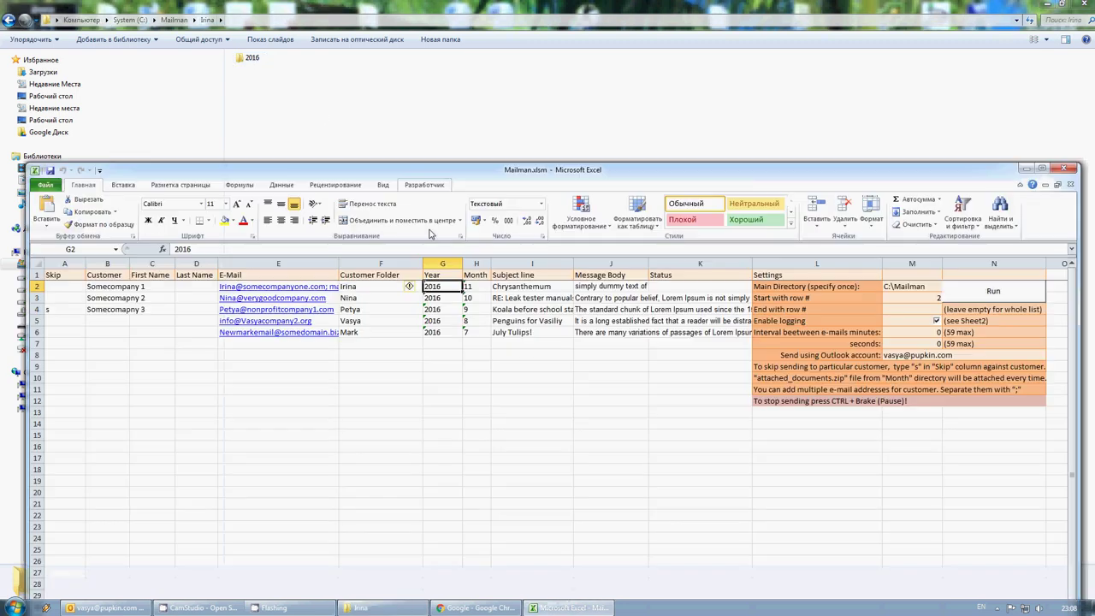
pyautogui.click(438, 297)
pyautogui.click(440, 284)
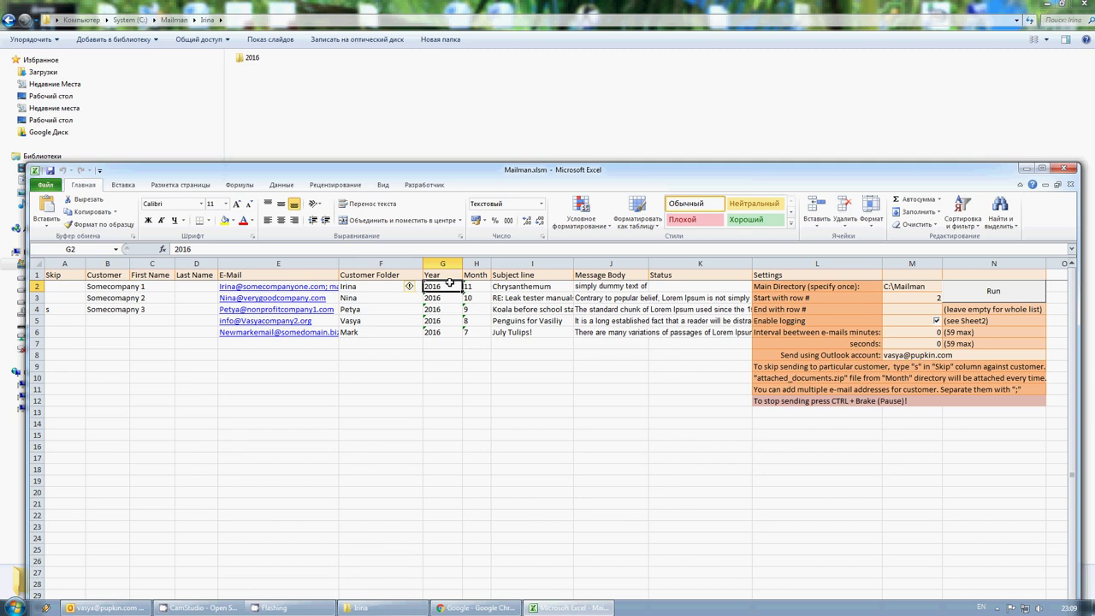
# - Open the first customer's 2016 folder and compare its month subfolder with the Month value in row 2
pyautogui.doubleClick(246, 57)
pyautogui.hotkey('alt', 'Tab')
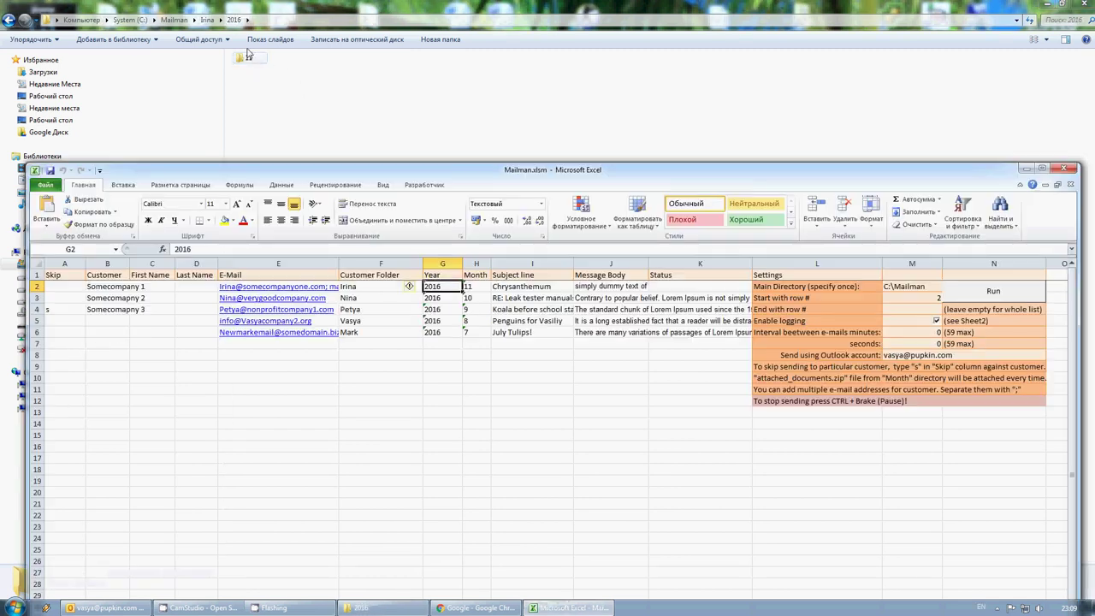
pyautogui.click(484, 286)
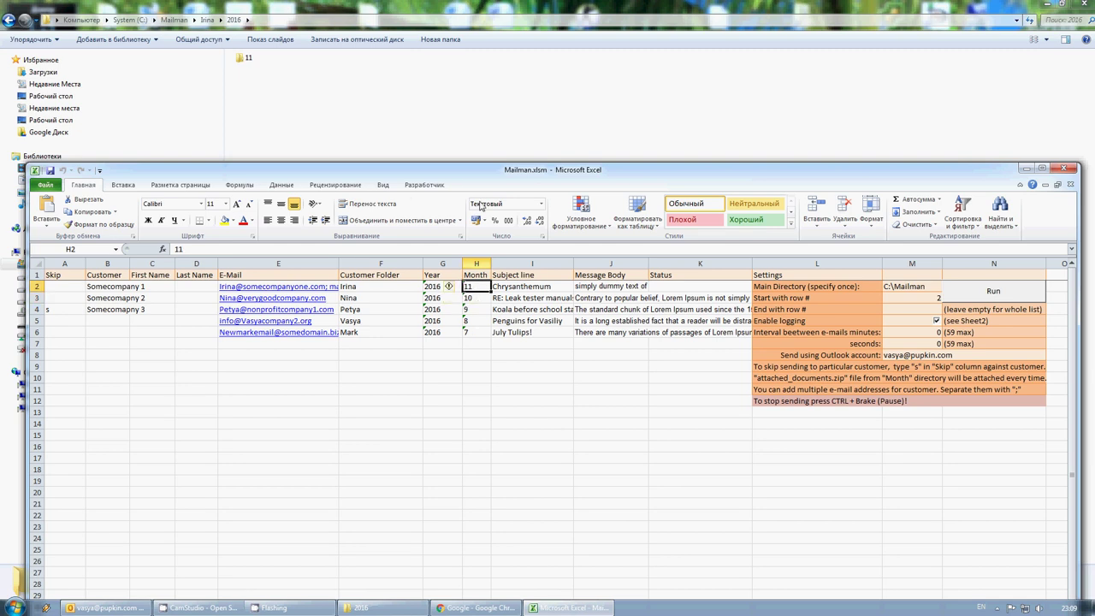
pyautogui.moveTo(484, 163); pyautogui.dragTo(483, 109)
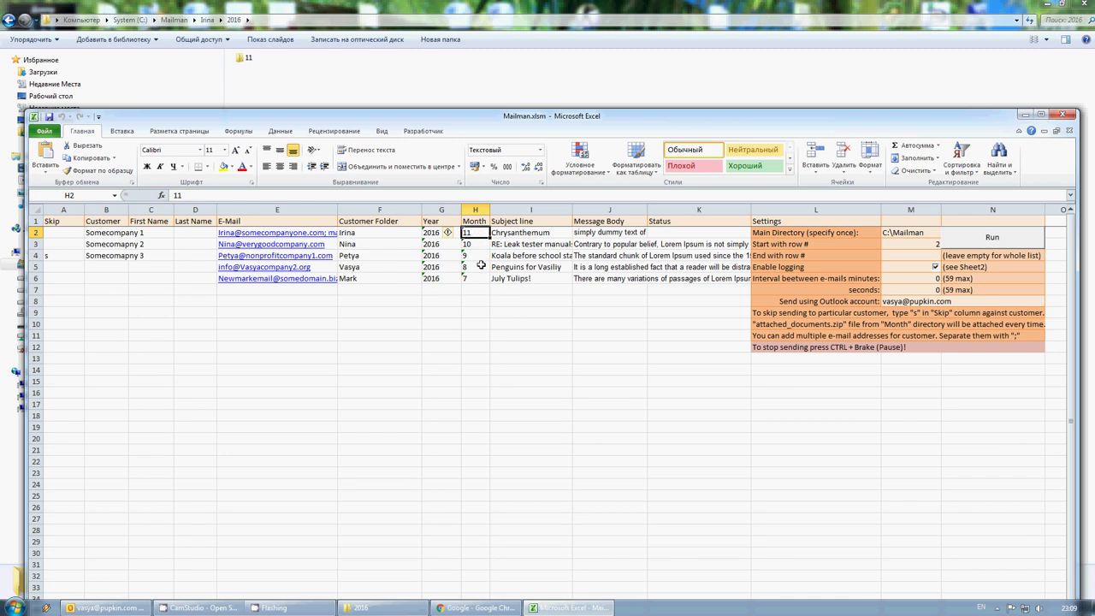
# - Examine the files in the first customer's 2016 month folder 11, and return to that customer's folder
pyautogui.doubleClick(248, 58)
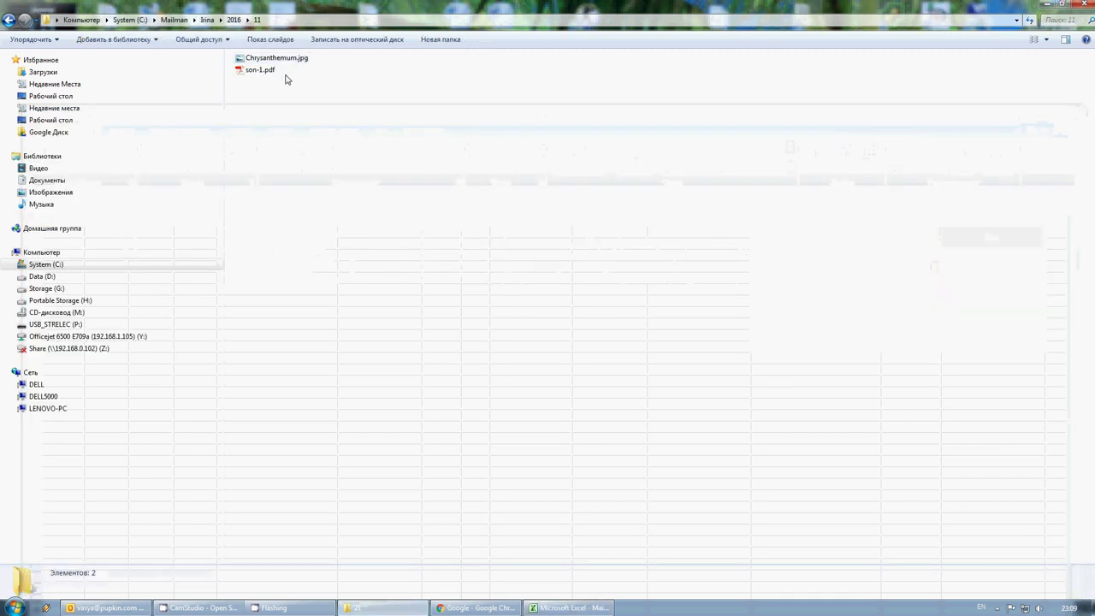
pyautogui.press('BackSpace')
pyautogui.press('BackSpace')
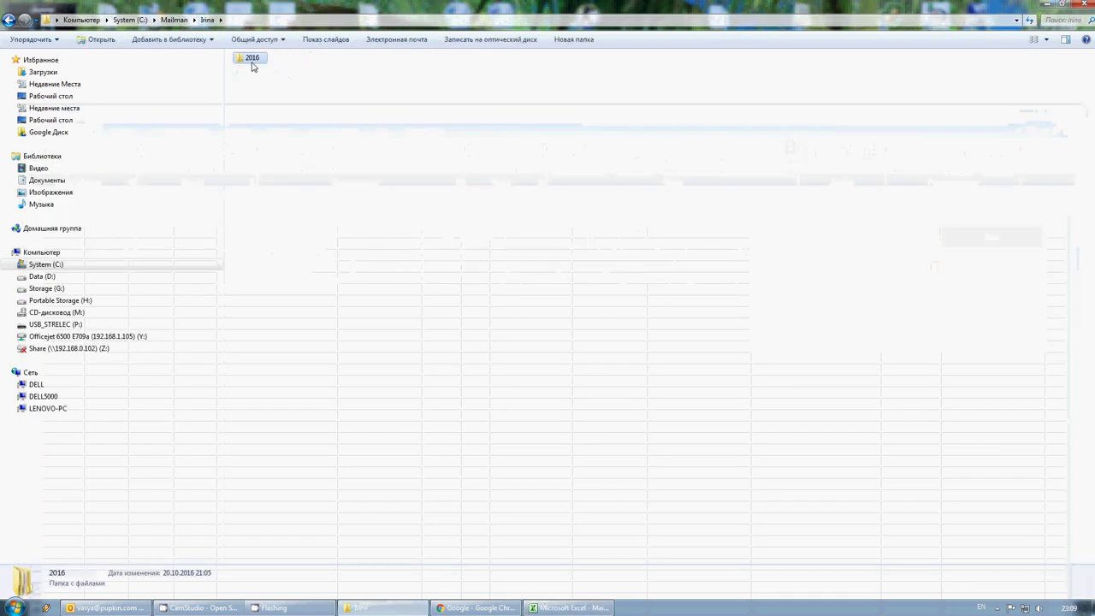
pyautogui.doubleClick(251, 59)
pyautogui.doubleClick(249, 59)
pyautogui.moveTo(323, 101); pyautogui.dragTo(240, 50)
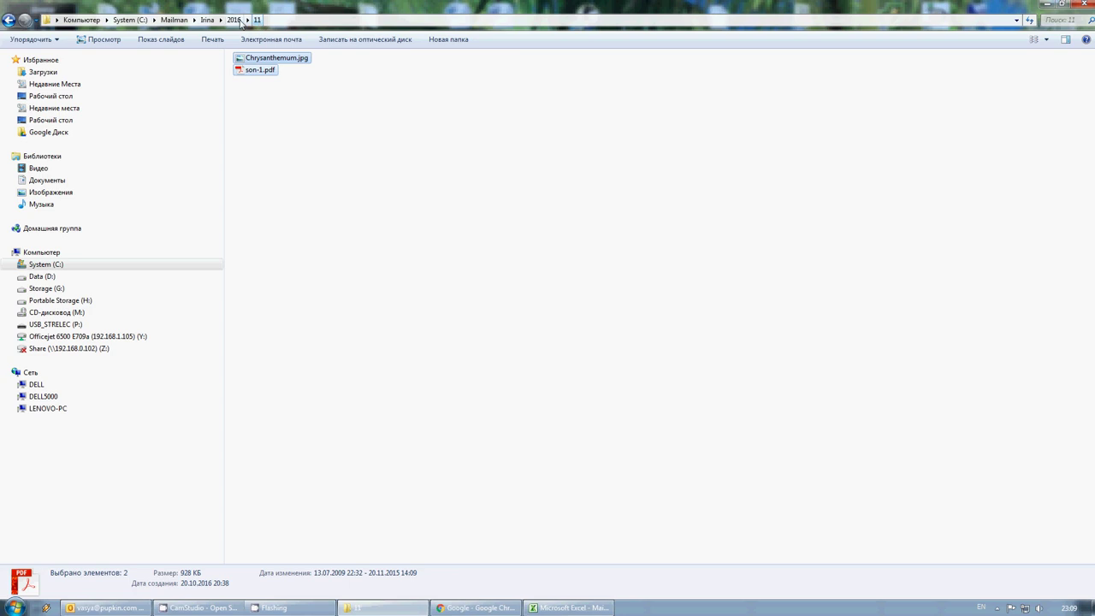
pyautogui.click(242, 23)
pyautogui.click(206, 23)
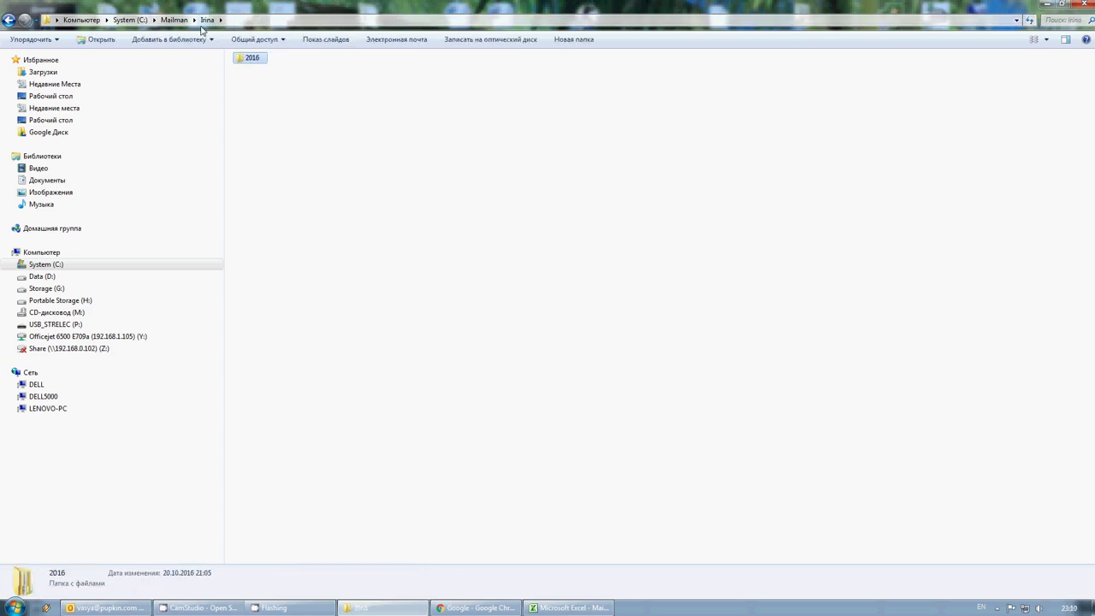
# - Open the 2016 month folder 7 of the customer listed in row 6 and examine its files dt-156-manual-i-shoppers.pdf and Tulips.jpg
pyautogui.click(175, 20)
pyautogui.click(253, 70)
pyautogui.click(253, 82)
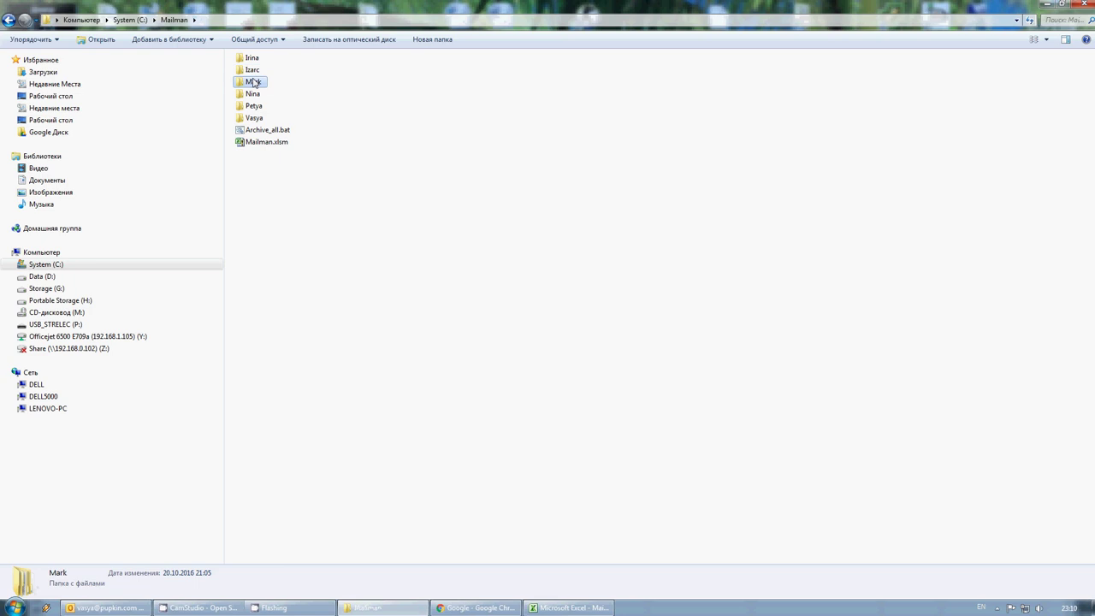
pyautogui.doubleClick(253, 82)
pyautogui.doubleClick(254, 61)
pyautogui.doubleClick(254, 59)
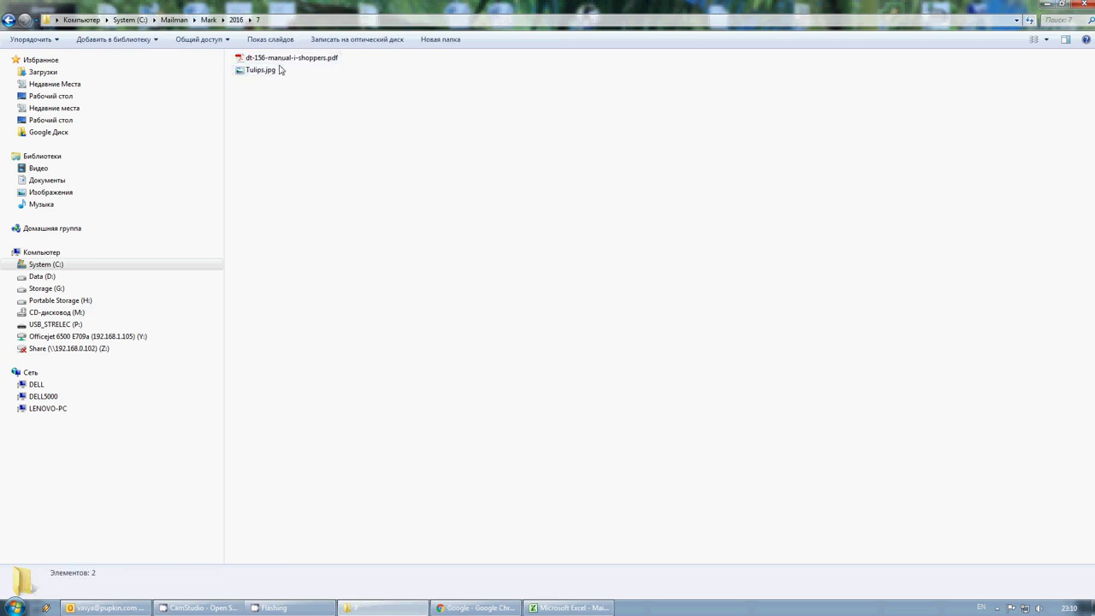
pyautogui.moveTo(369, 58); pyautogui.dragTo(313, 88)
pyautogui.click(309, 87)
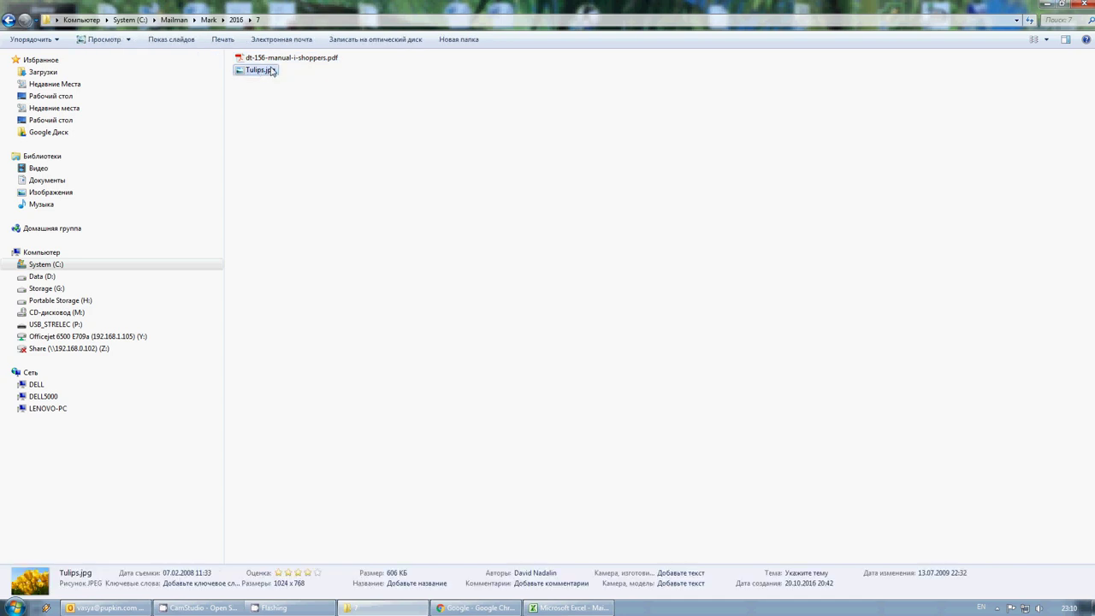
pyautogui.click(287, 58)
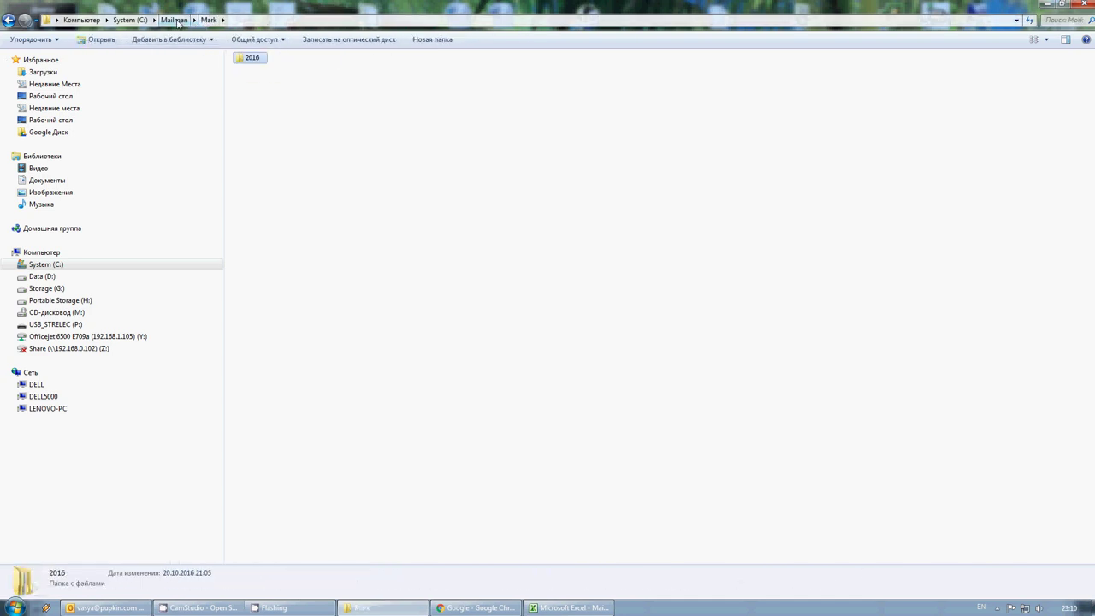
# - Open the 2016 month folder 10 of the customer listed in row 3, examine its files, and return to the Mailman folder
pyautogui.click(175, 20)
pyautogui.doubleClick(254, 94)
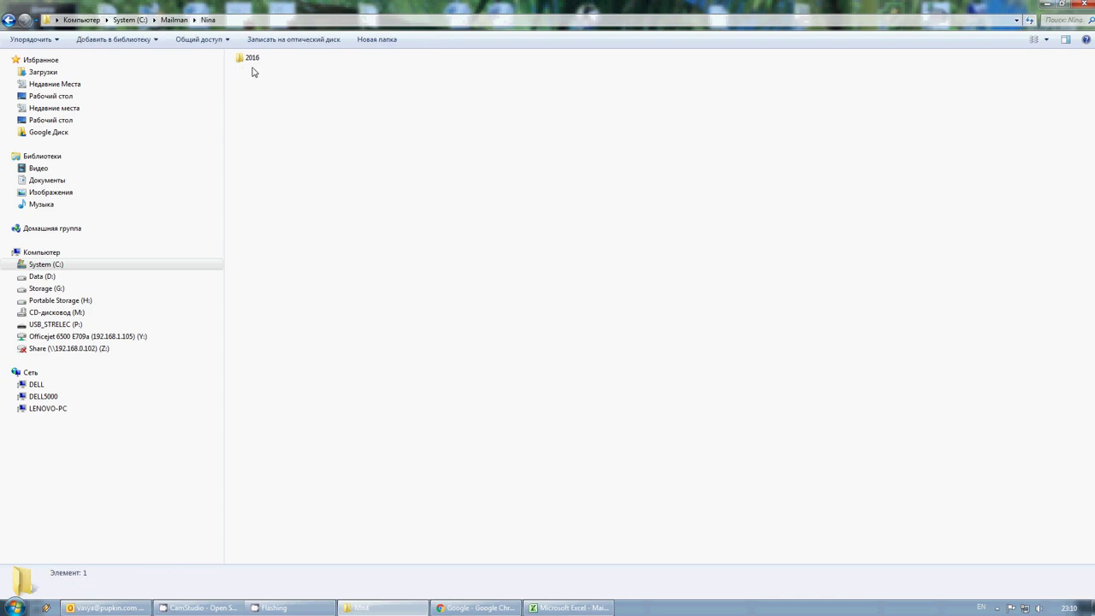
pyautogui.doubleClick(250, 58)
pyautogui.doubleClick(250, 58)
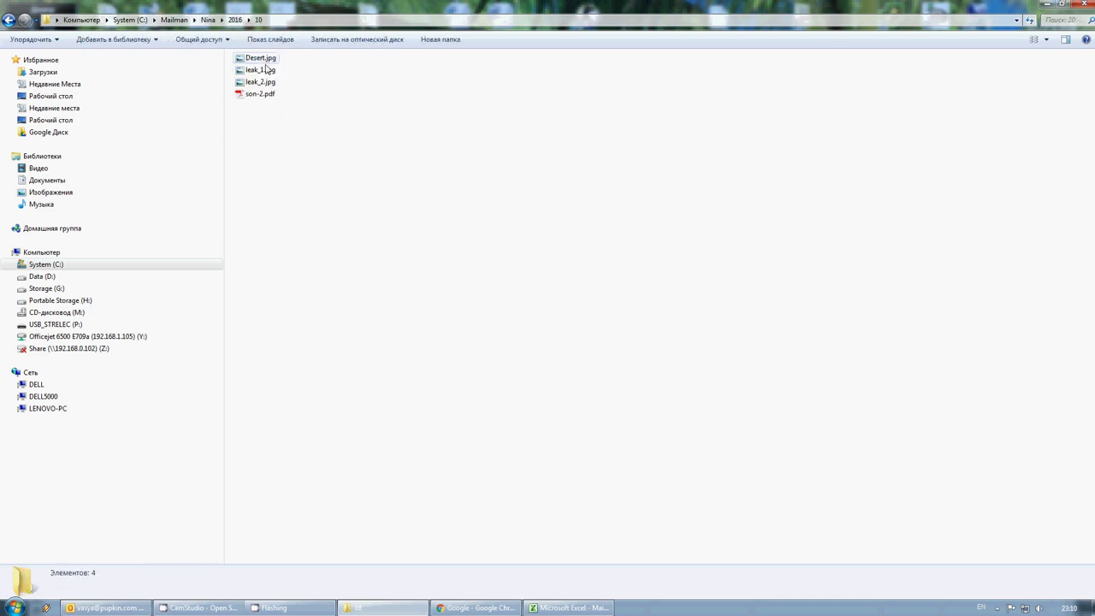
pyautogui.click(262, 81)
pyautogui.click(261, 70)
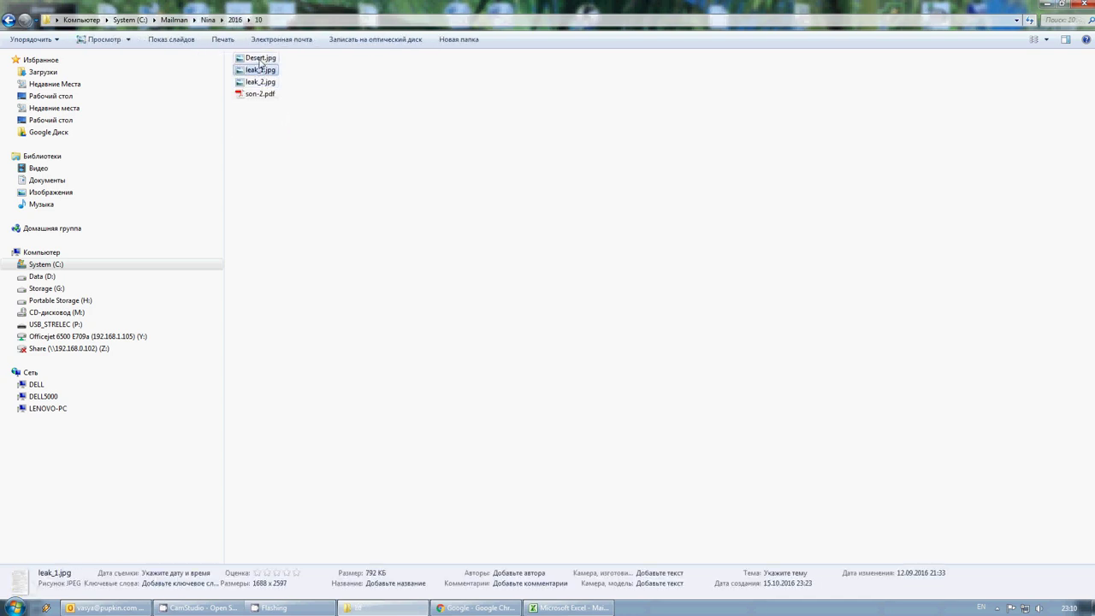
pyautogui.click(260, 59)
pyautogui.click(175, 20)
# - Switch to the Mailman.xlsm workbook, move its window up, and compare row 2's E-Mail entry with the note on separating multiple addresses
pyautogui.hotkey('alt', 'Tab')
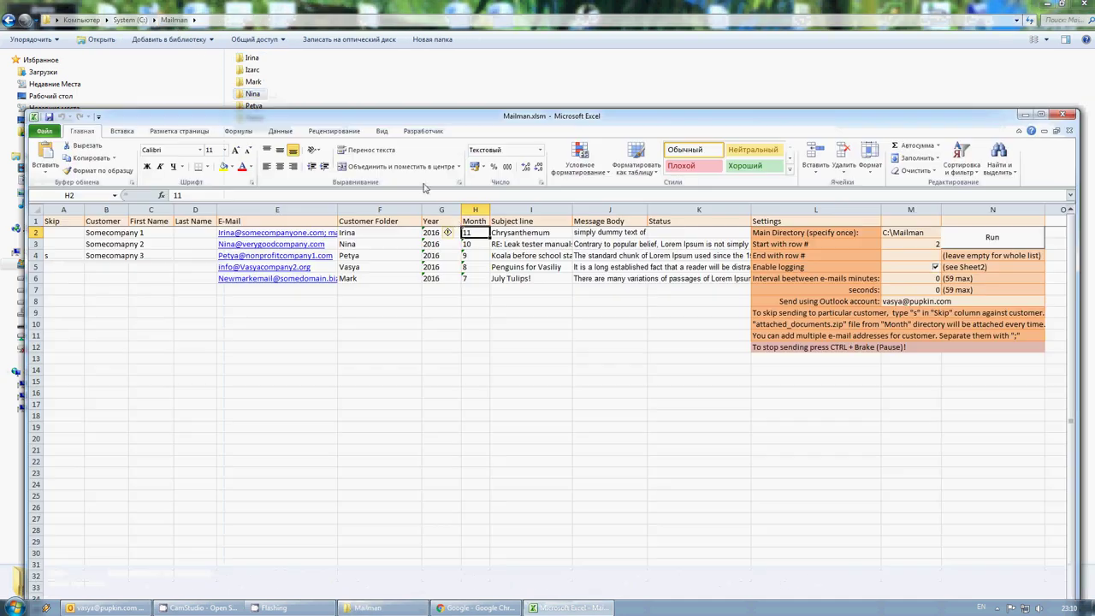
pyautogui.moveTo(281, 115); pyautogui.dragTo(246, 69)
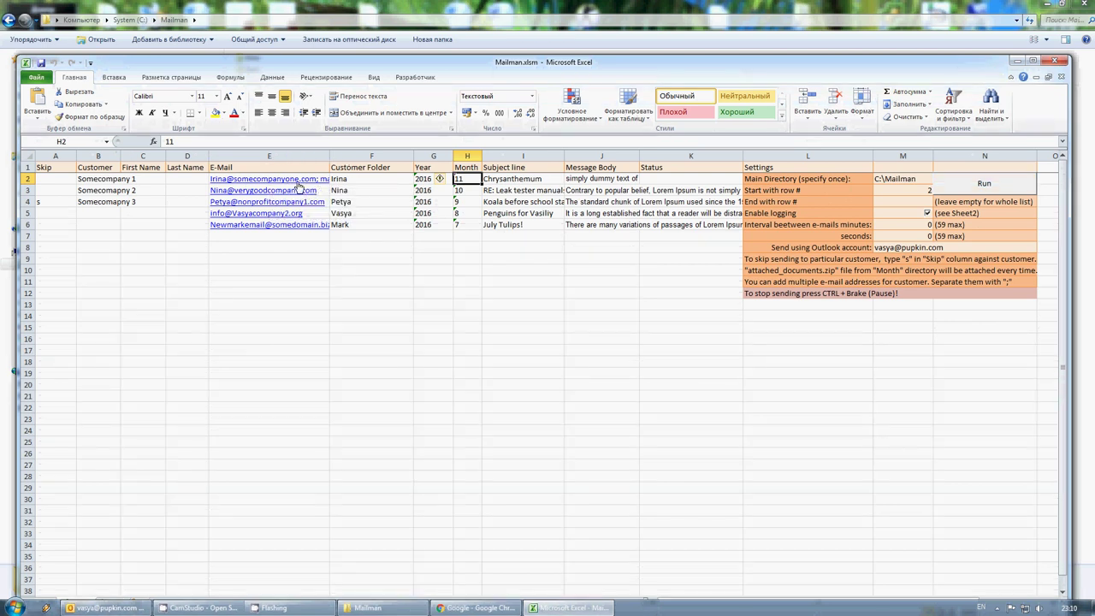
pyautogui.click(357, 179)
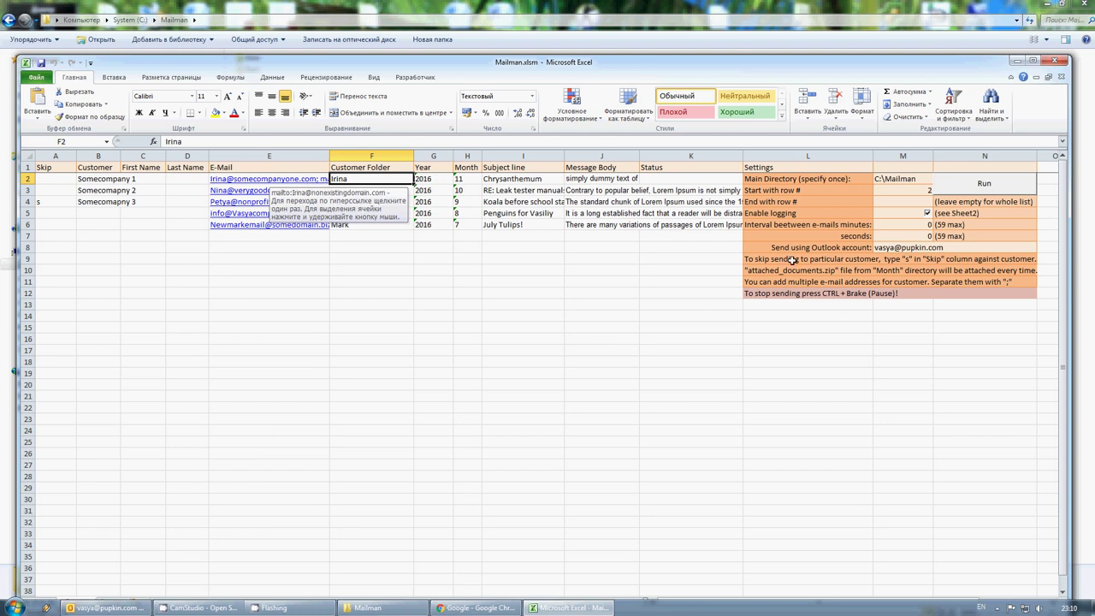
pyautogui.click(986, 282)
pyautogui.click(781, 282)
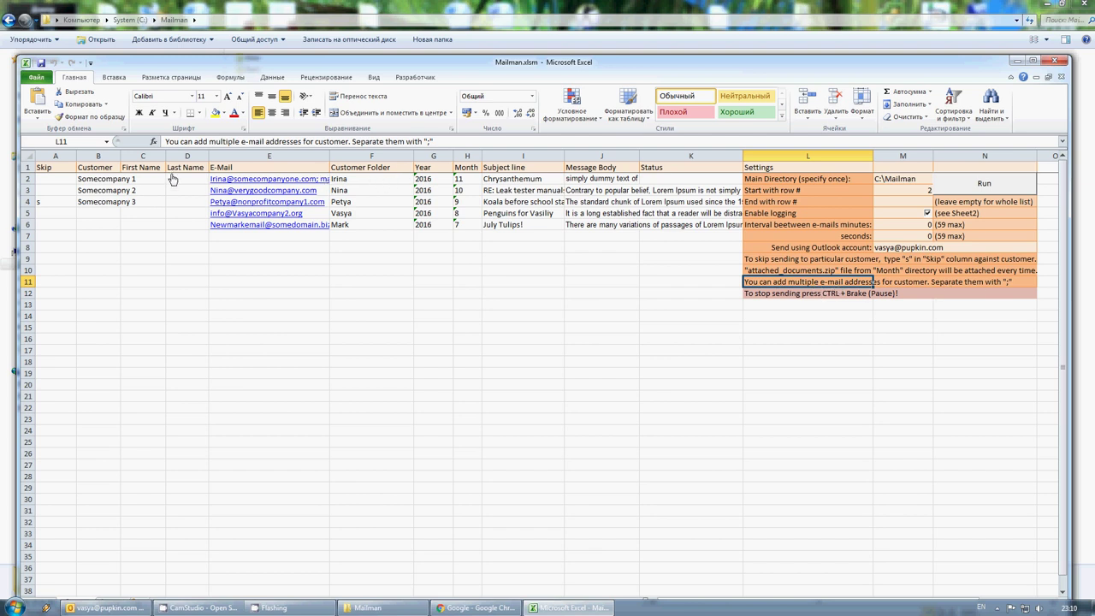
# - Examine the Customer, First Name and Last Name cells in row 2
pyautogui.click(87, 176)
pyautogui.click(129, 177)
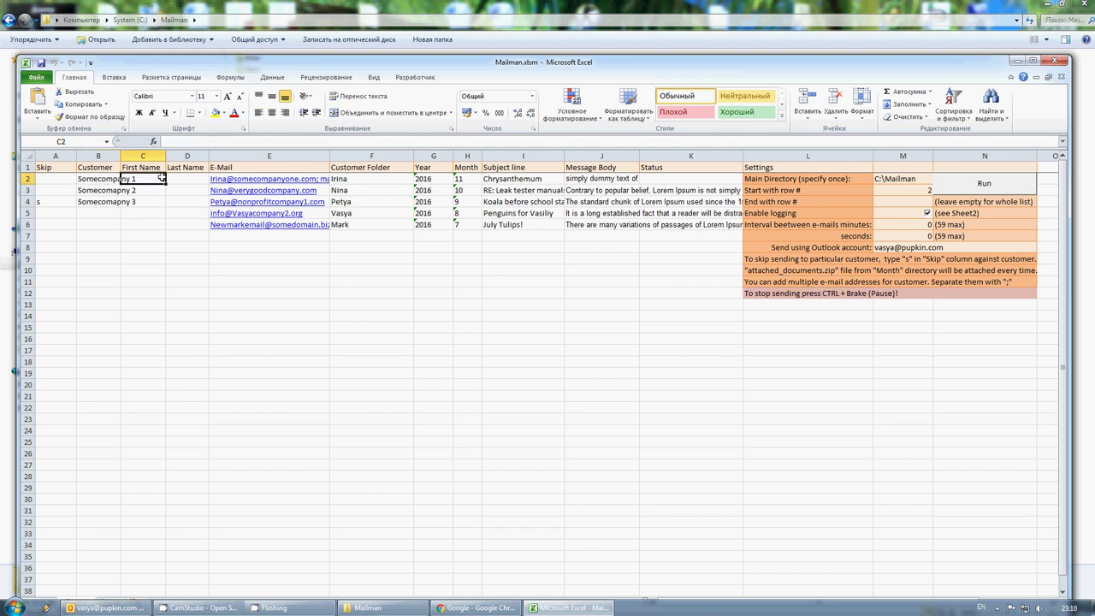
pyautogui.click(178, 177)
pyautogui.click(91, 180)
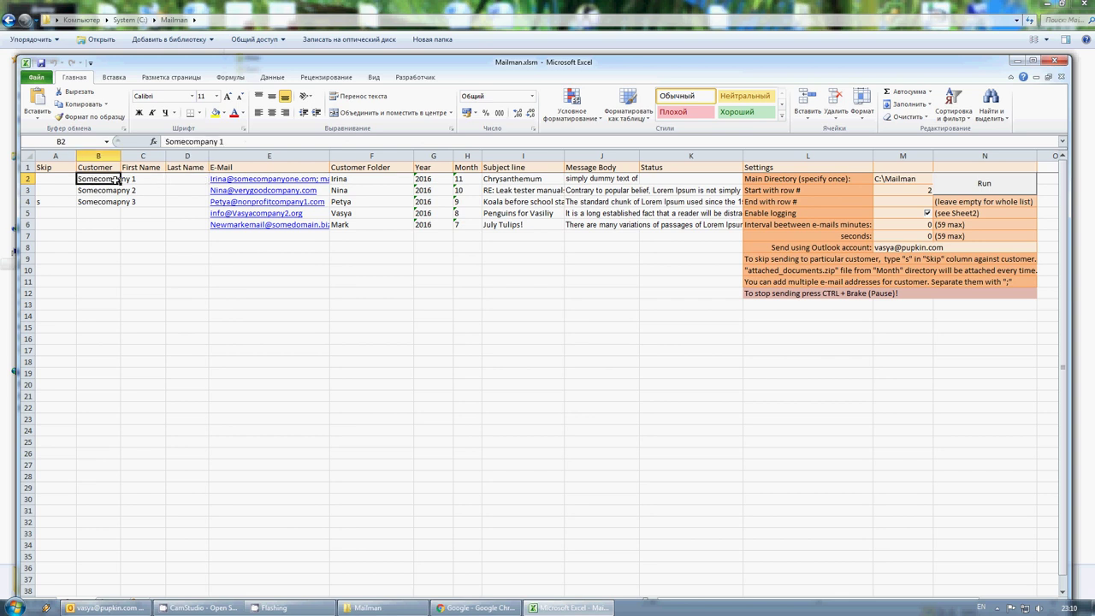
pyautogui.click(146, 179)
pyautogui.click(193, 180)
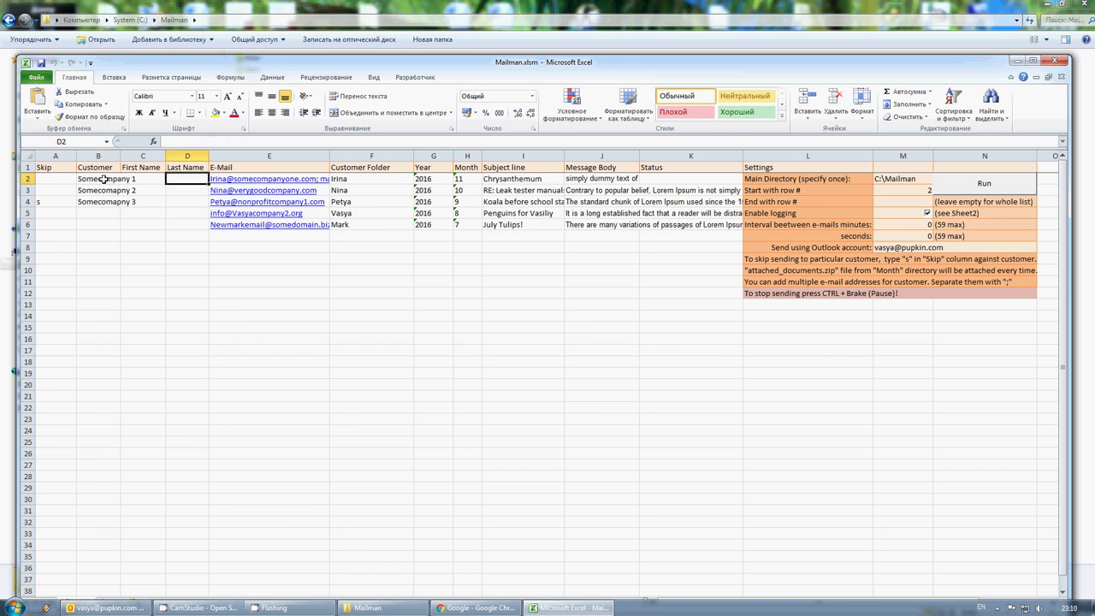
pyautogui.click(86, 177)
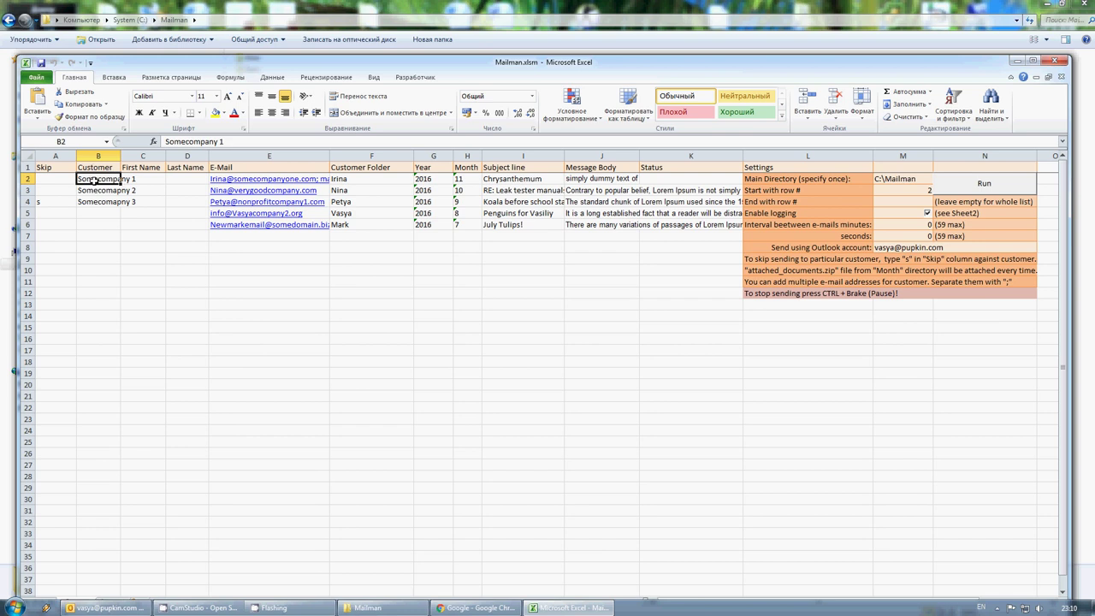
pyautogui.click(133, 179)
pyautogui.click(176, 180)
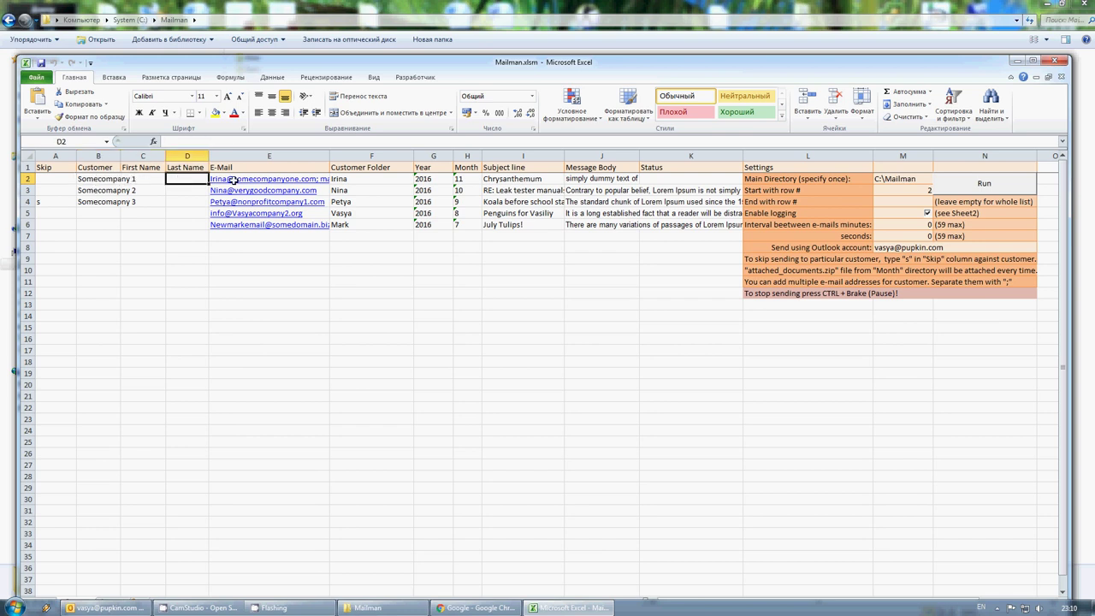
# - Move the workbook window below the customer folders and review the Customer Folder entries and row 2's Year and Month cells
pyautogui.click(358, 179)
pyautogui.moveTo(360, 67); pyautogui.dragTo(358, 148)
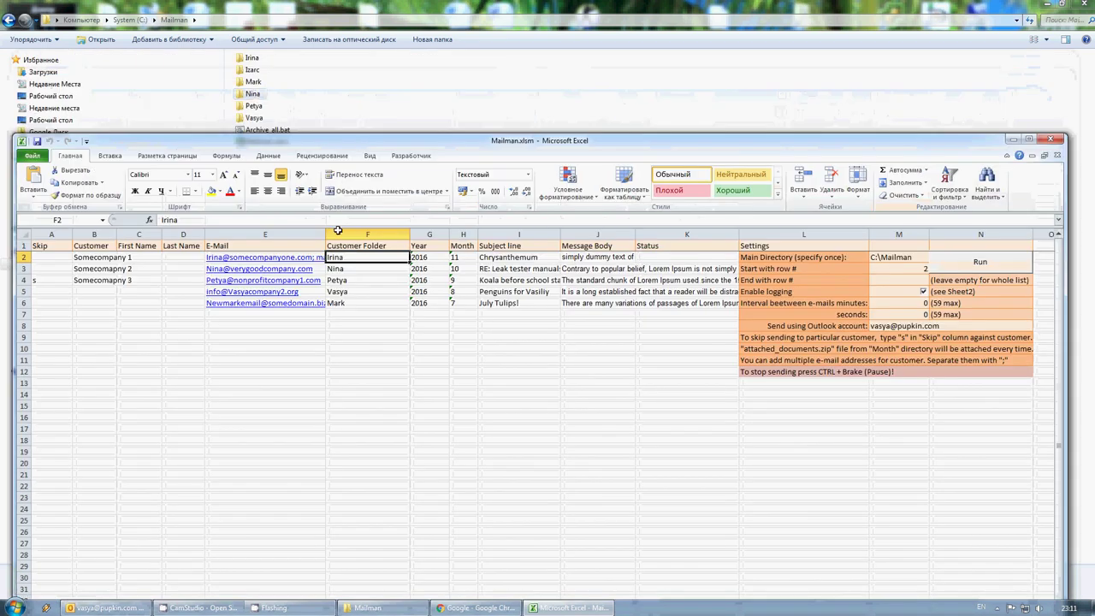
pyautogui.click(351, 267)
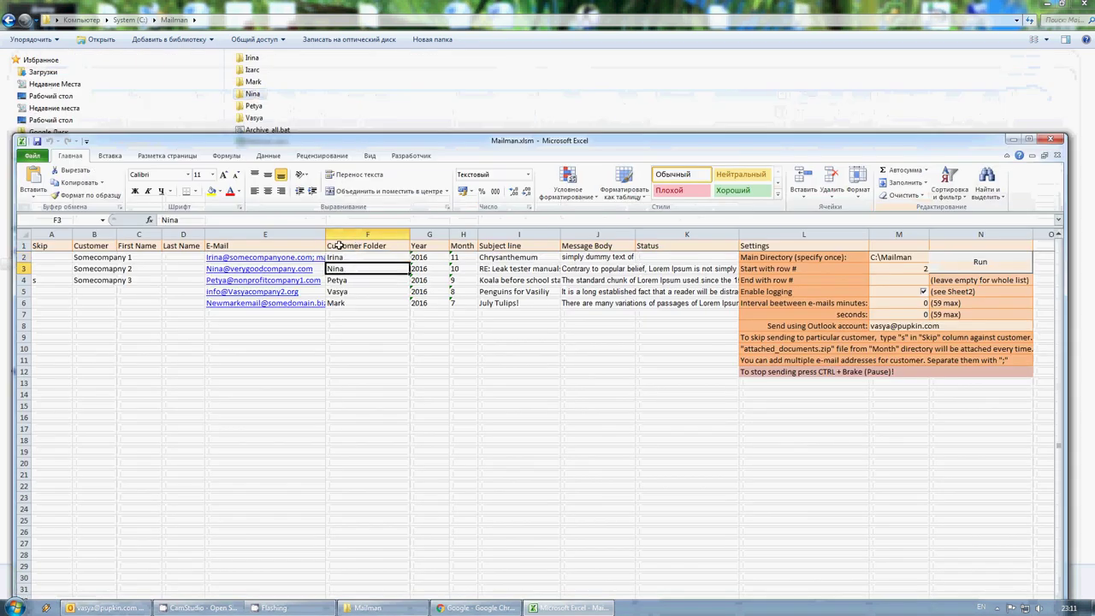
pyautogui.click(430, 257)
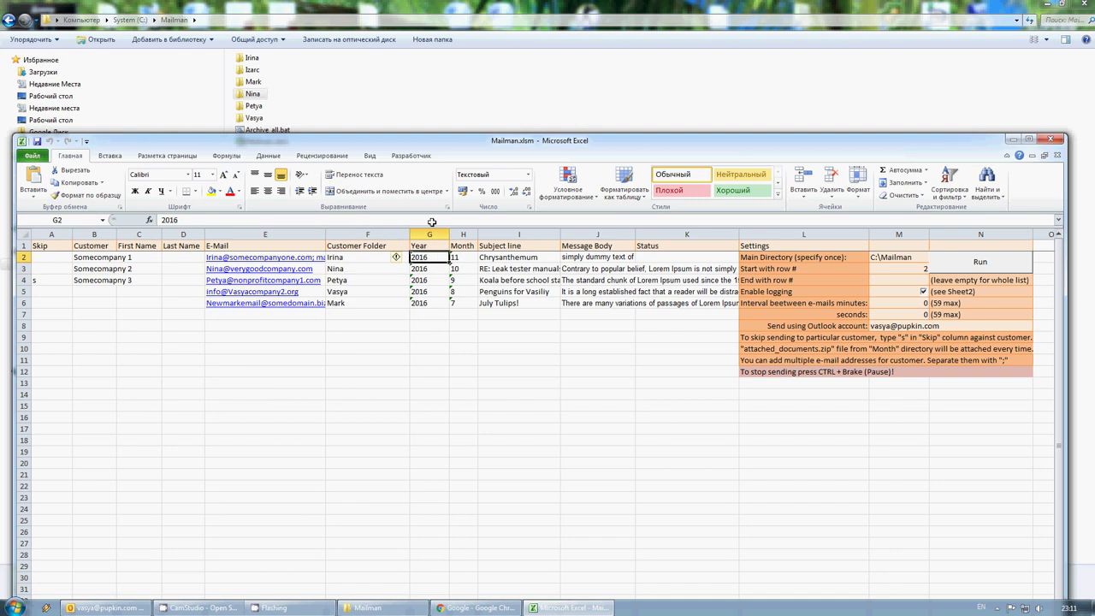
pyautogui.click(462, 256)
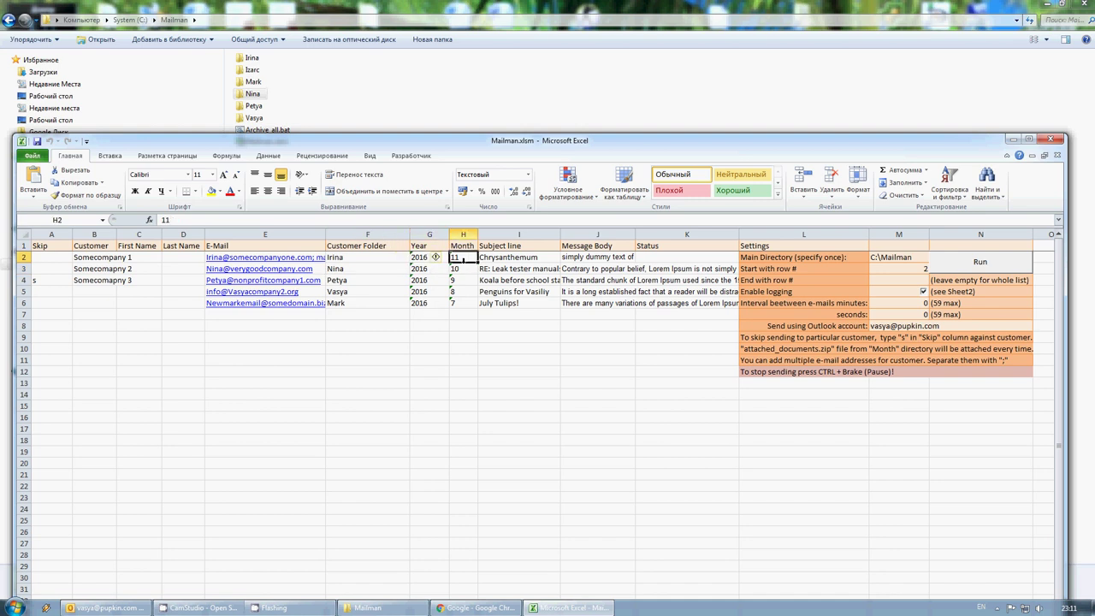
# - Widen the Subject line column to fit its texts and review the subjects in rows 2 and 3
pyautogui.click(529, 258)
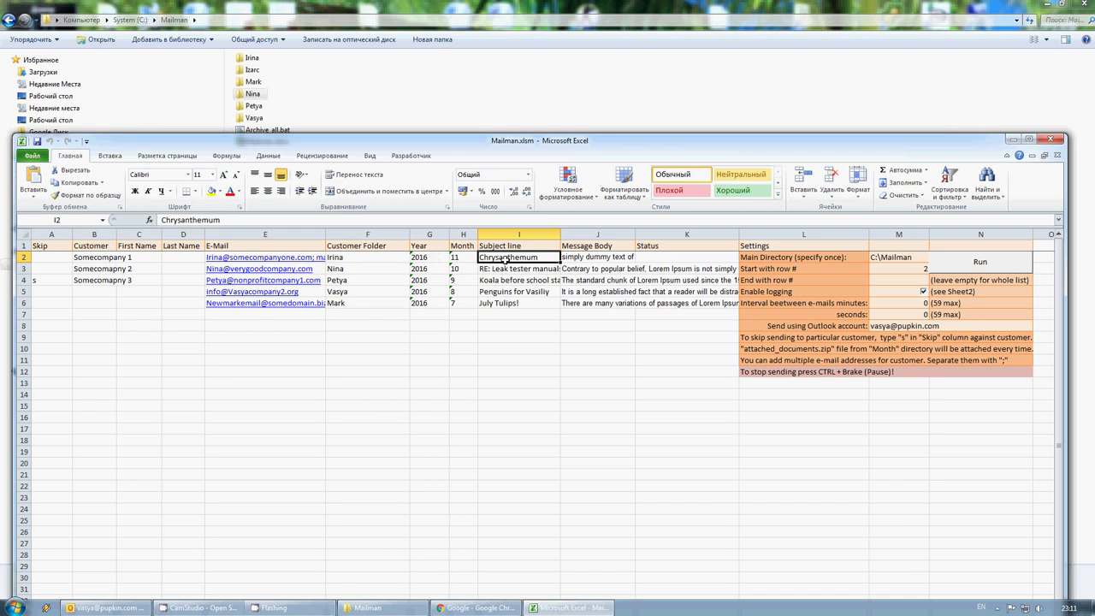
pyautogui.moveTo(560, 246)
pyautogui.mouseDown()
pyautogui.moveTo(594, 247)
pyautogui.moveTo(579, 238)
pyautogui.mouseUp()
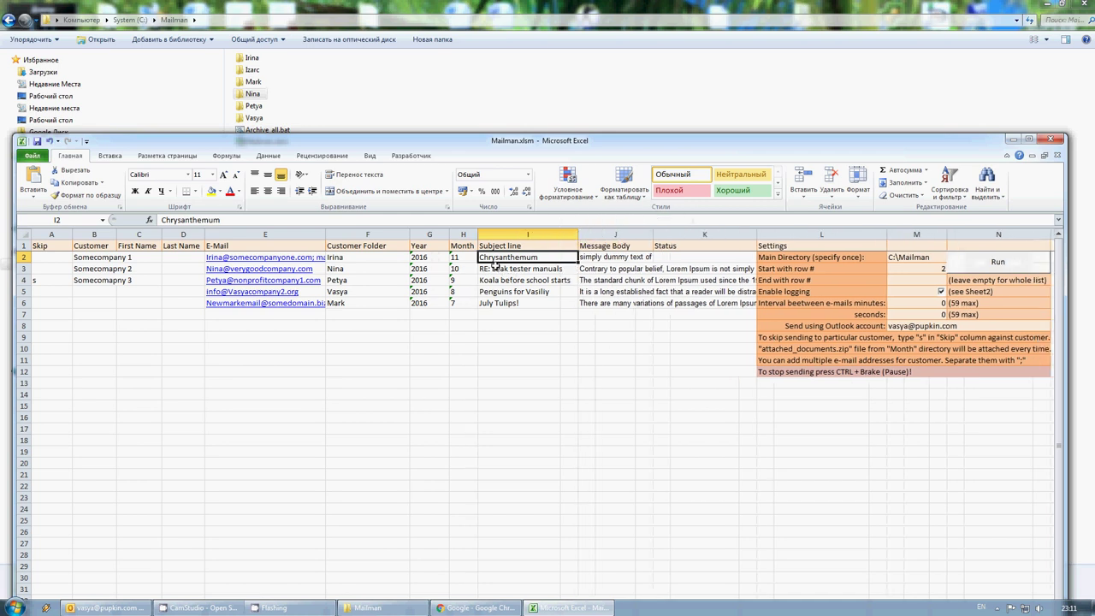
pyautogui.click(512, 271)
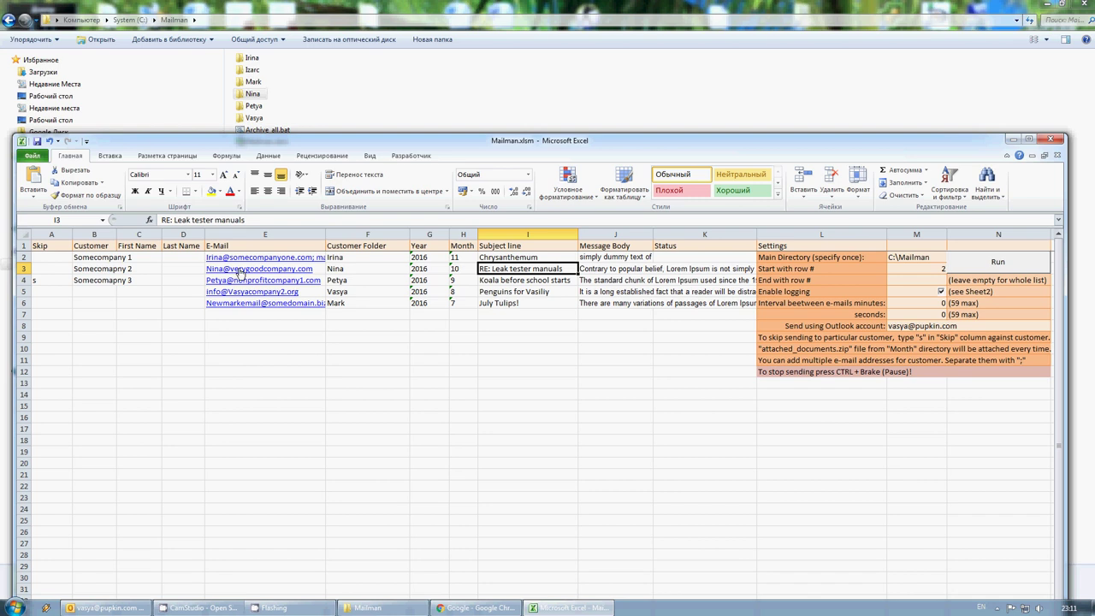
pyautogui.click(498, 257)
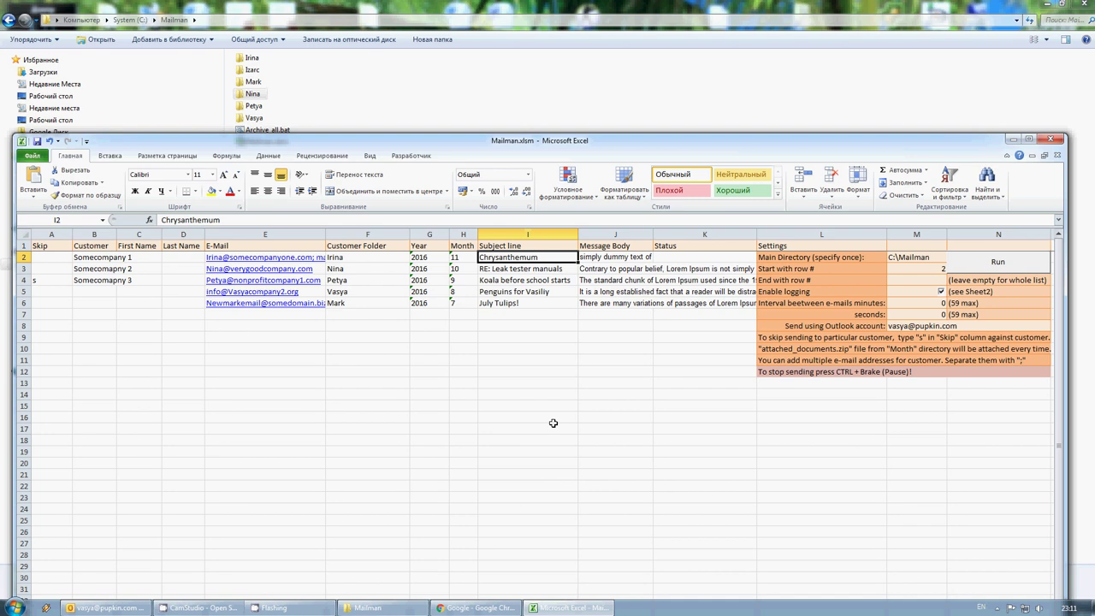
# - Narrow the Message Body column slightly and review the full message texts in rows 2 to 6
pyautogui.click(617, 257)
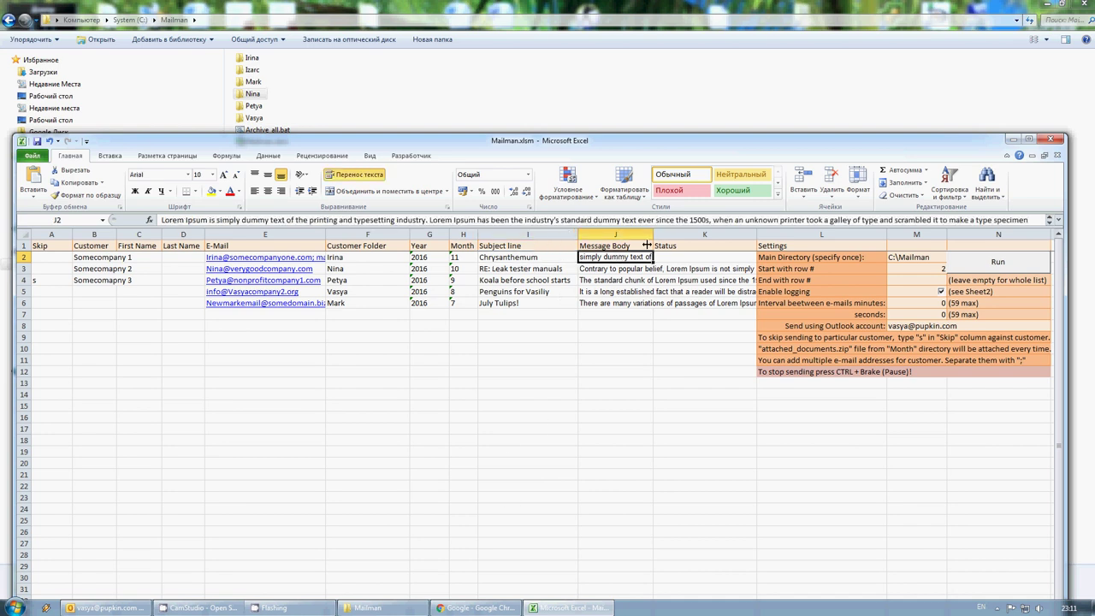
pyautogui.moveTo(652, 235); pyautogui.dragTo(650, 236)
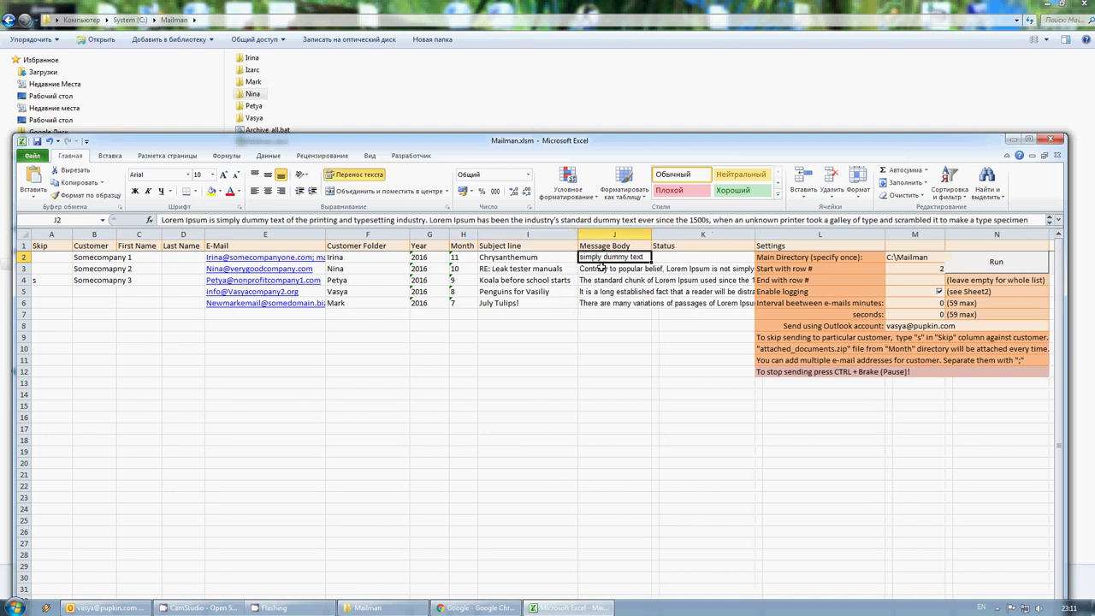
pyautogui.click(598, 269)
pyautogui.click(603, 279)
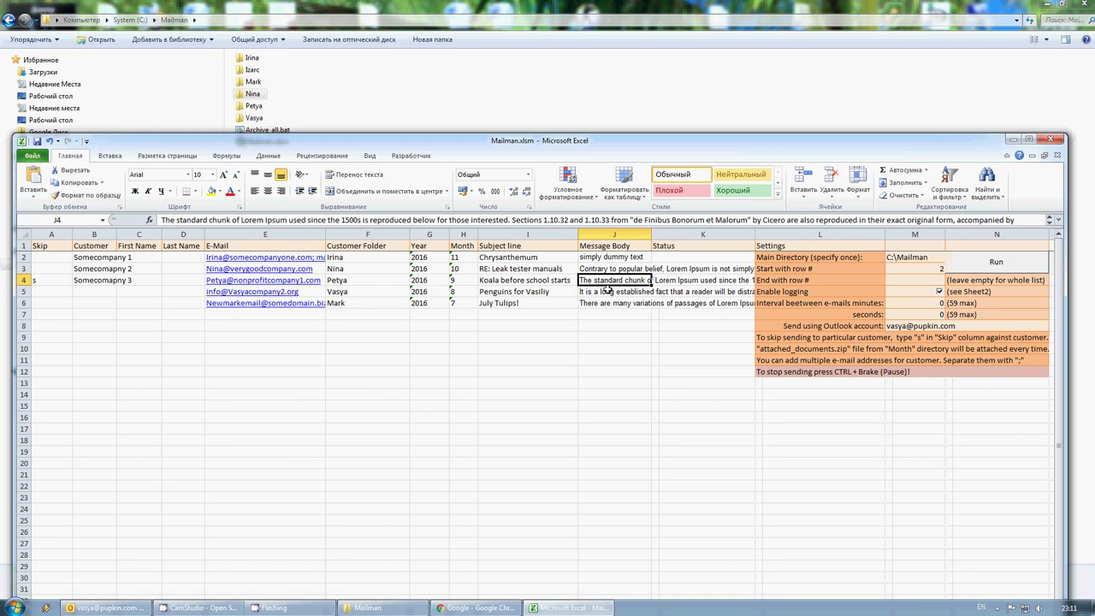
pyautogui.click(606, 291)
pyautogui.click(606, 303)
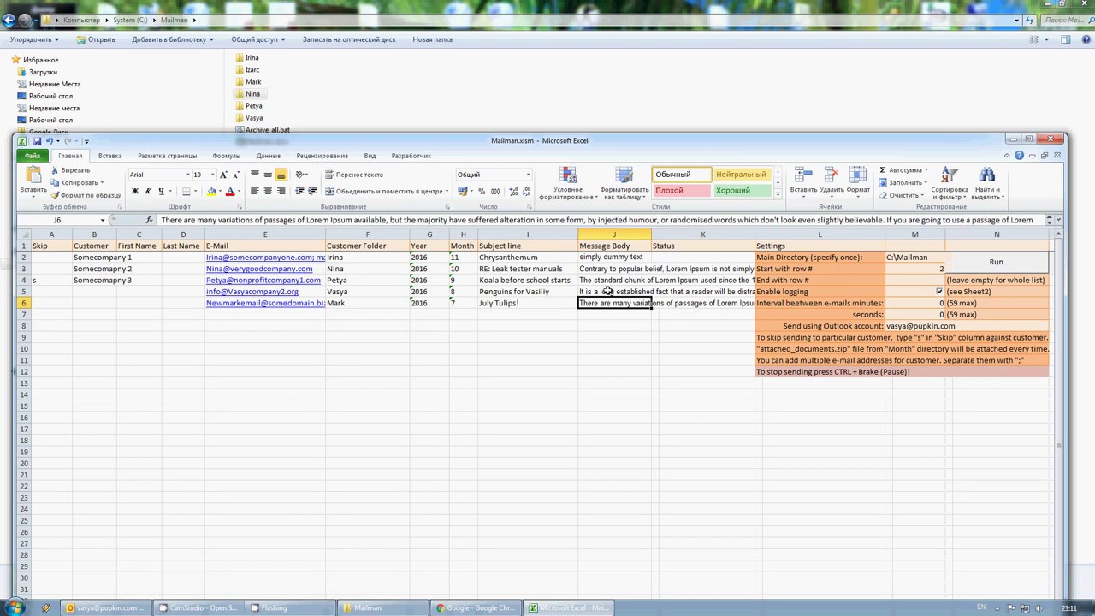
pyautogui.click(608, 257)
pyautogui.click(609, 268)
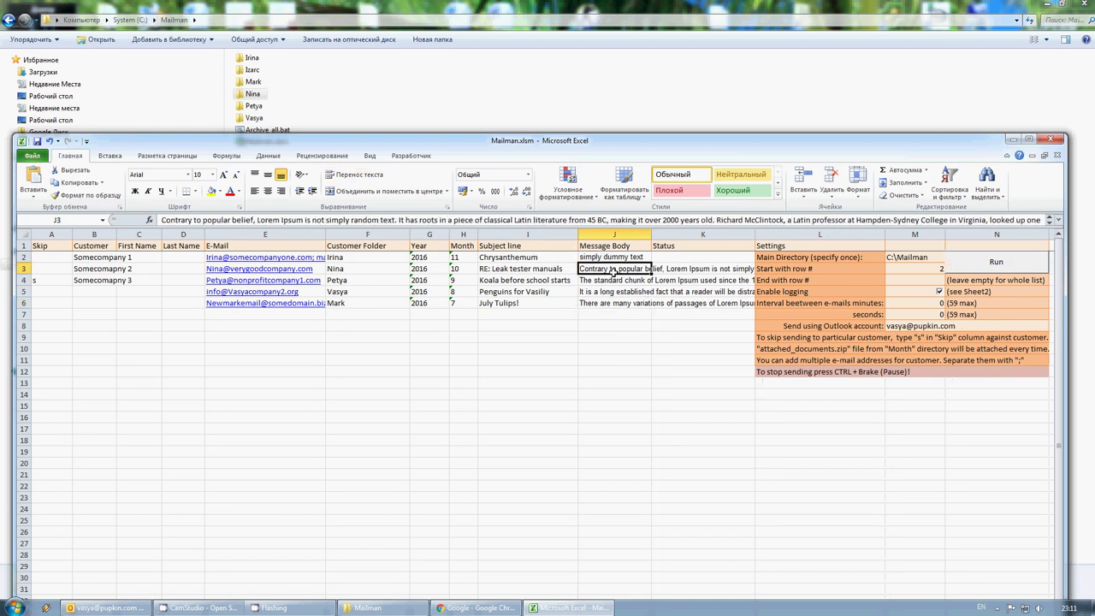
pyautogui.click(610, 302)
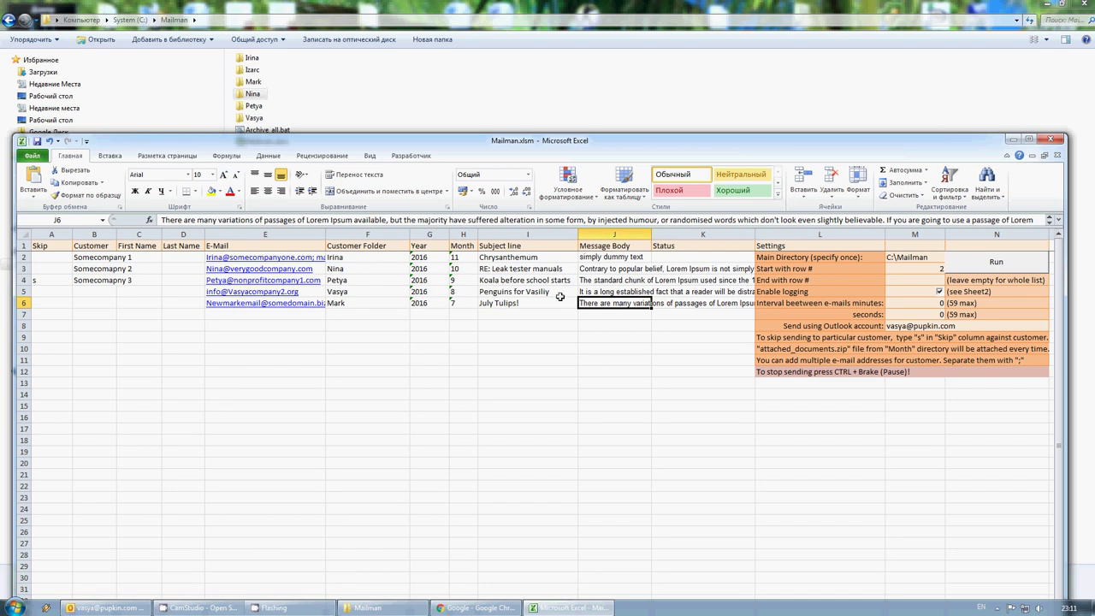
# - Examine the Status cell in row 2 and the use of "s" in the Skip column for row 4
pyautogui.click(691, 256)
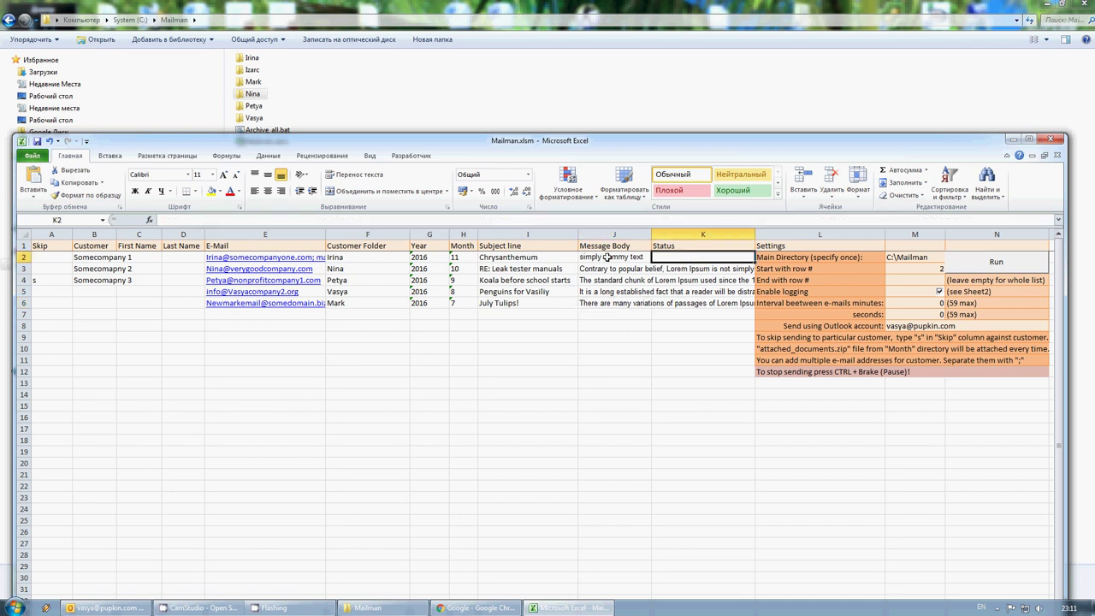
pyautogui.click(46, 257)
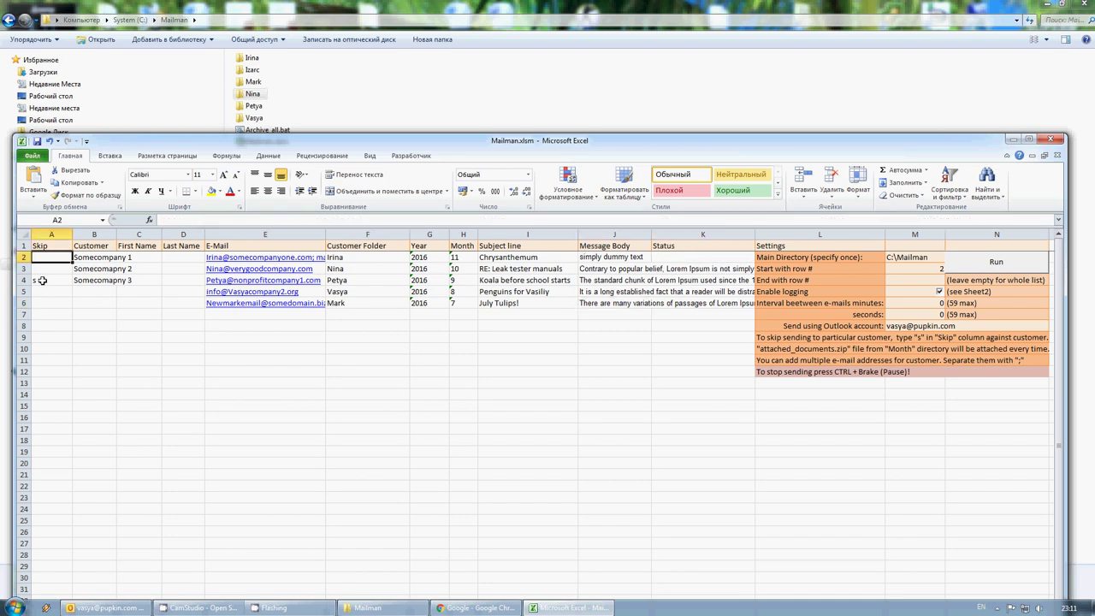
pyautogui.click(40, 284)
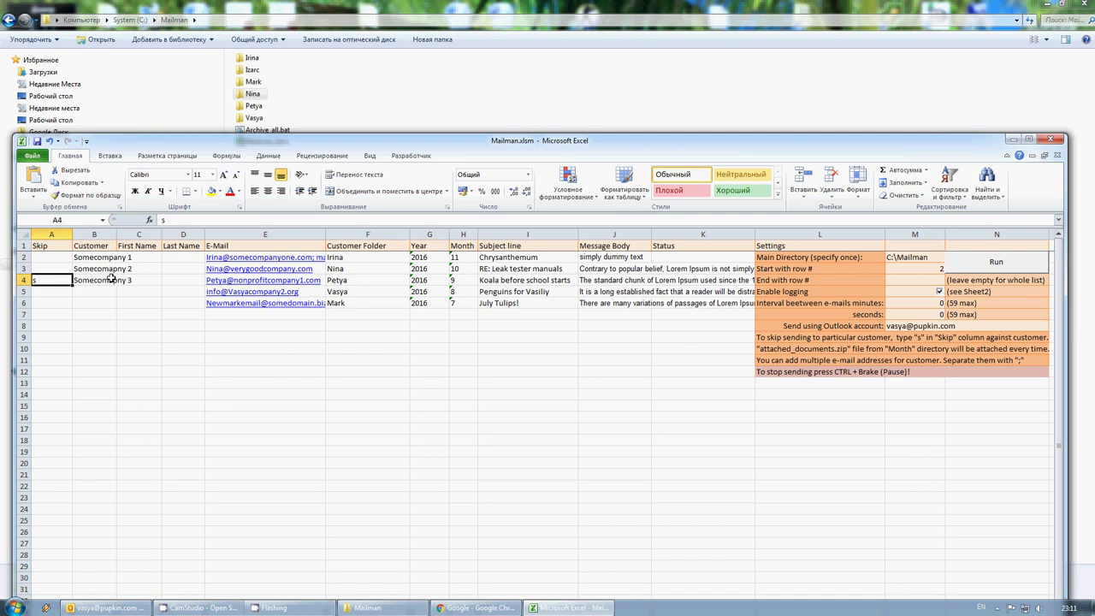
pyautogui.click(50, 269)
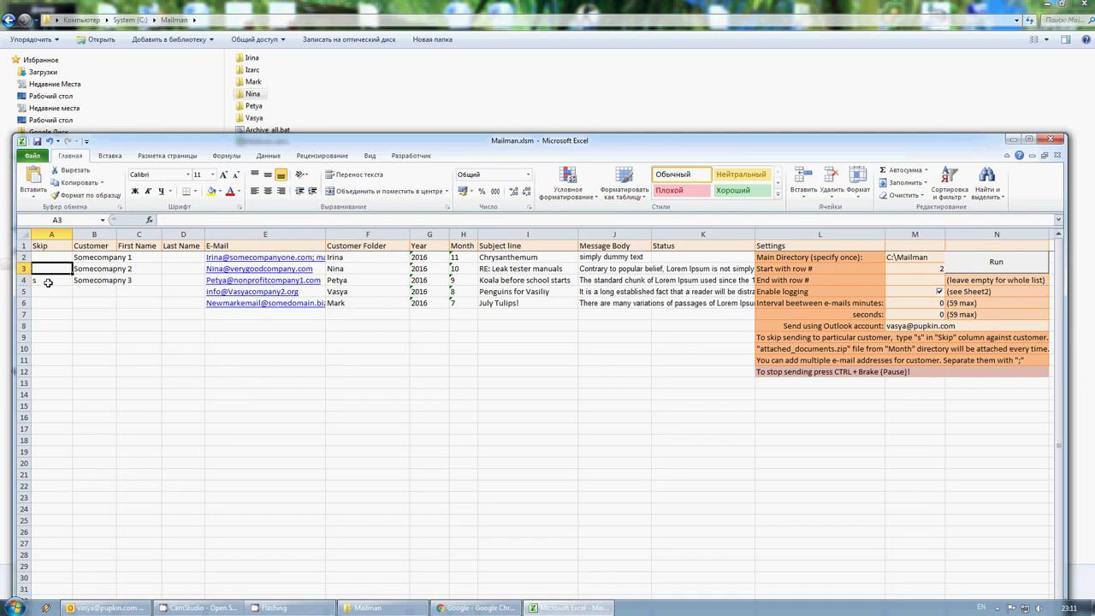
pyautogui.click(50, 280)
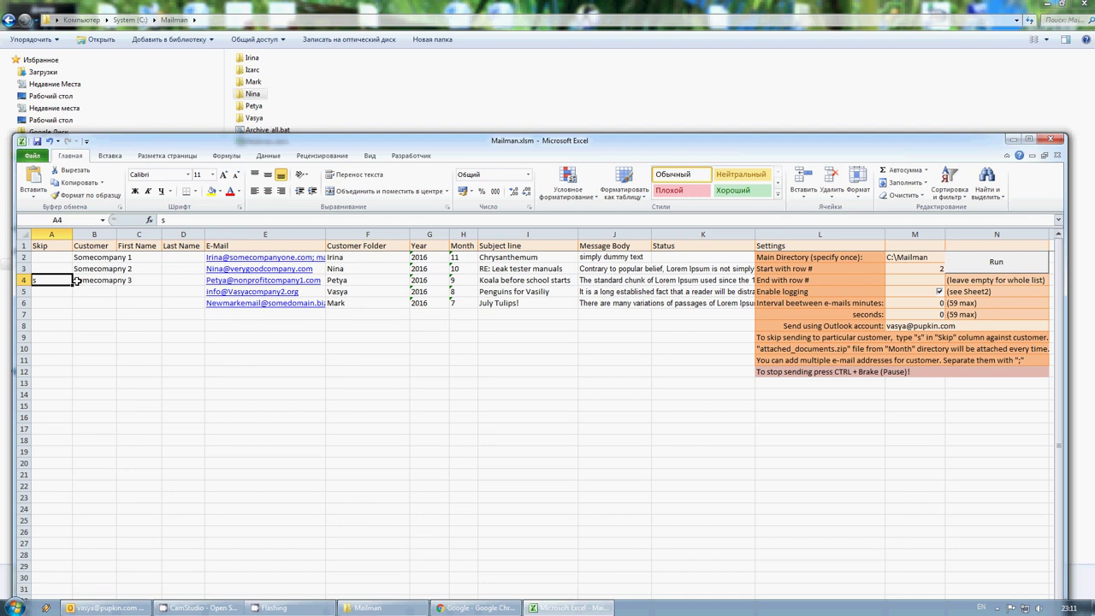
# - Examine the Skip column cells for rows 3 and 4 in the customer list
pyautogui.click(50, 268)
pyautogui.click(48, 282)
pyautogui.click(54, 266)
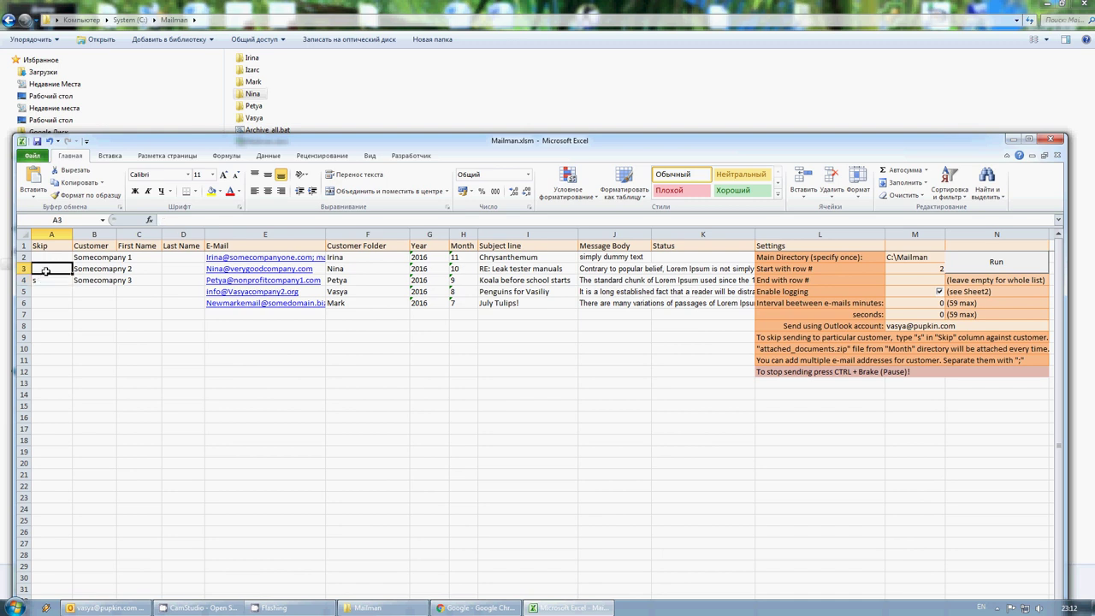
pyautogui.write('1')
pyautogui.press('Return')
pyautogui.click(61, 271)
pyautogui.click(53, 281)
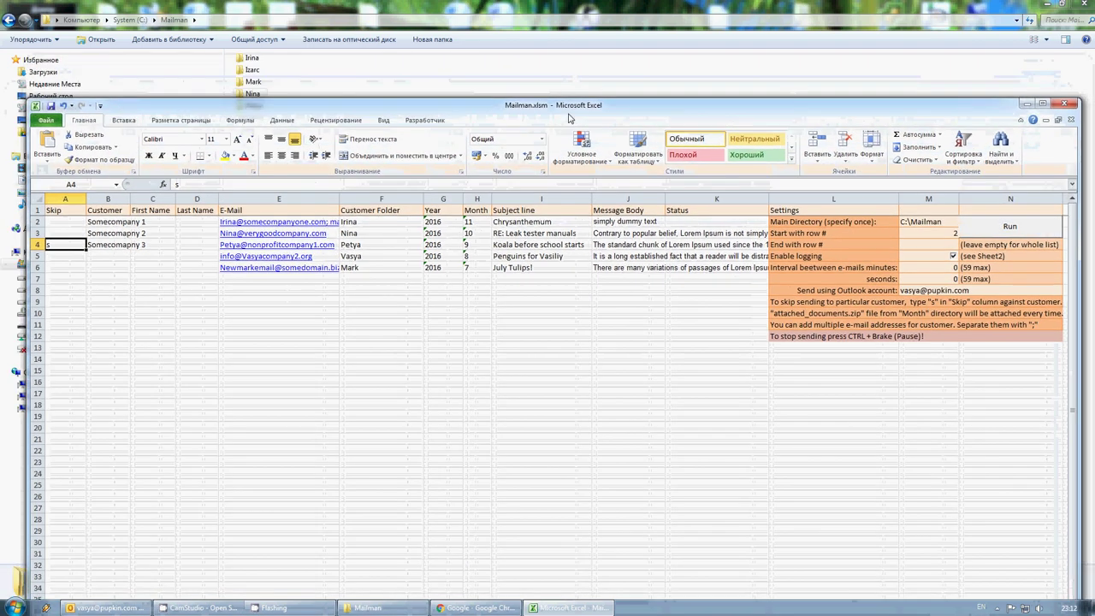
# - Move the workbook window below the folder list and view the first customer's 2016 folder for month 11, returning to the Mailman folder
pyautogui.moveTo(554, 147); pyautogui.dragTo(571, 199)
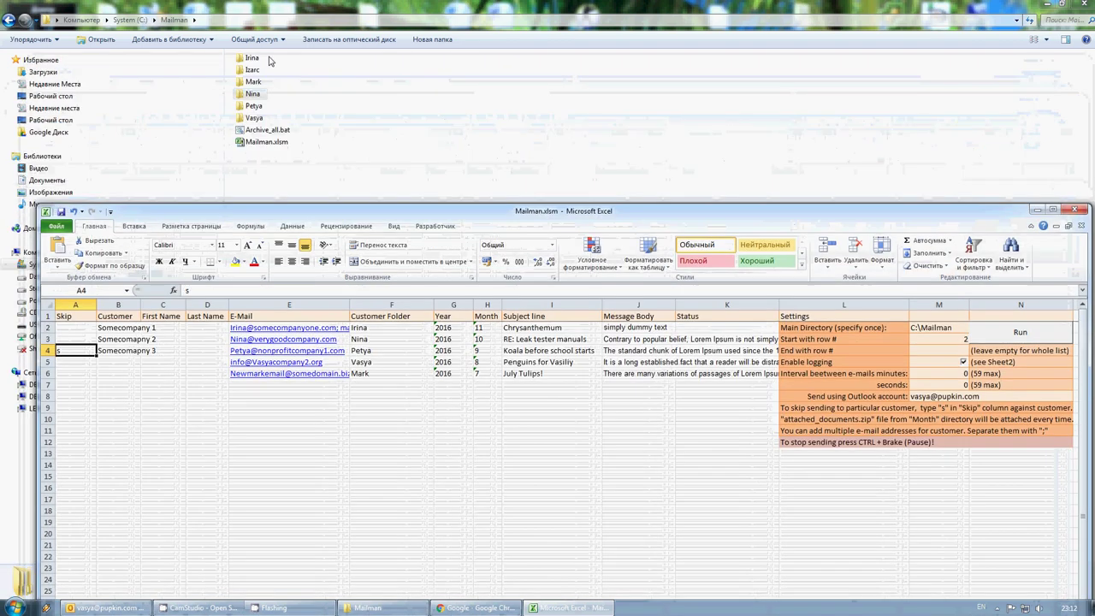
pyautogui.doubleClick(252, 58)
pyautogui.doubleClick(253, 60)
pyautogui.doubleClick(255, 61)
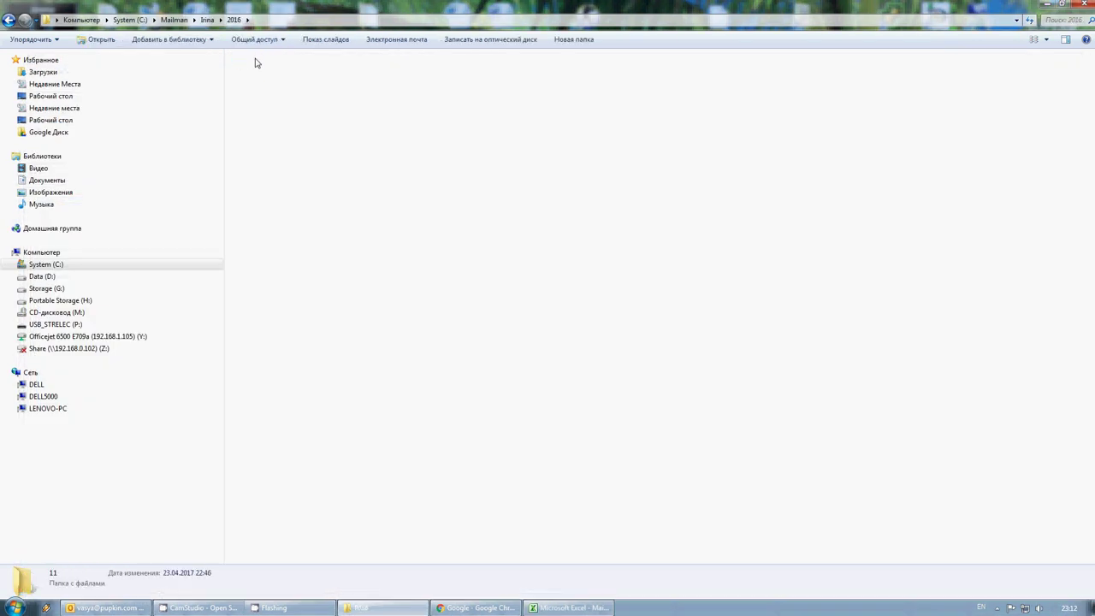
pyautogui.click(7, 21)
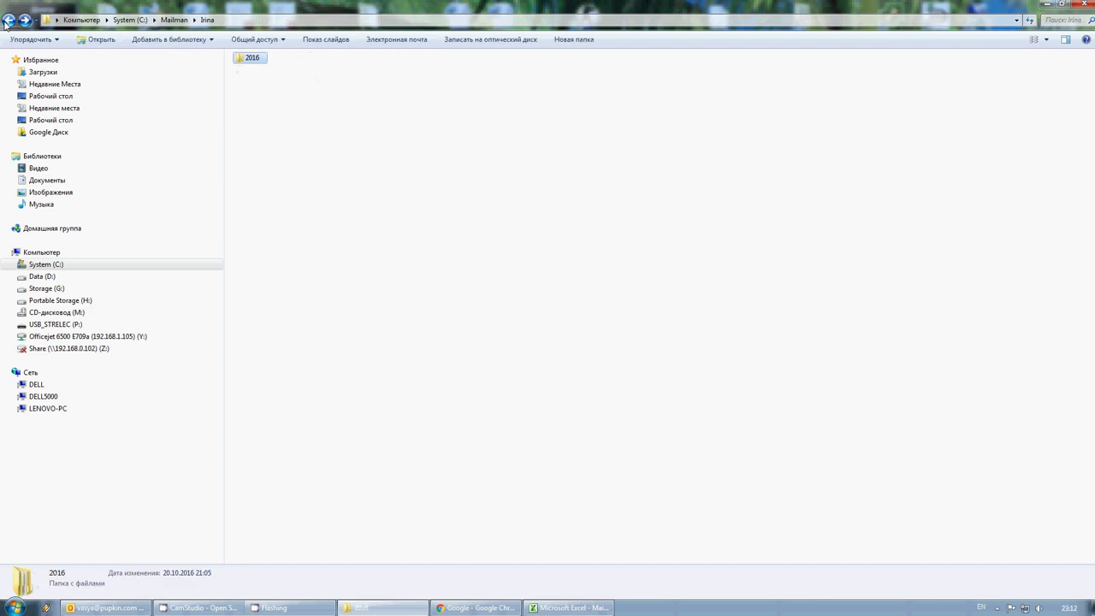
pyautogui.click(7, 21)
pyautogui.click(7, 21)
# - Open the 2016 folder for month 7 of the customer listed below Izarc and select both dt-156-manual-i-shoppers.pdf and Tulips.jpg
pyautogui.click(252, 71)
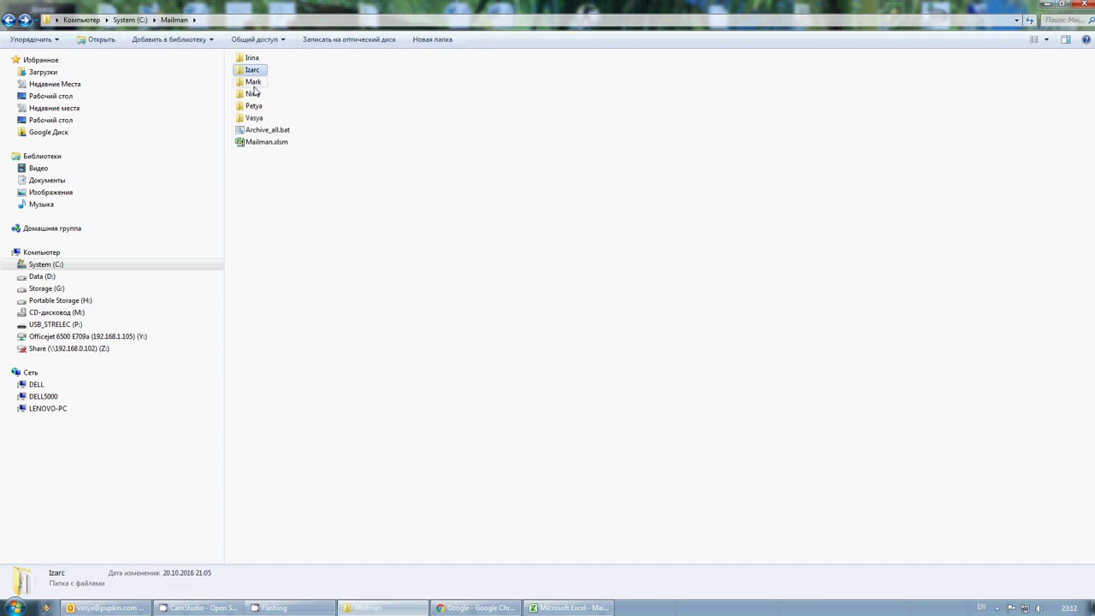
pyautogui.doubleClick(253, 81)
pyautogui.doubleClick(251, 59)
pyautogui.click(250, 59)
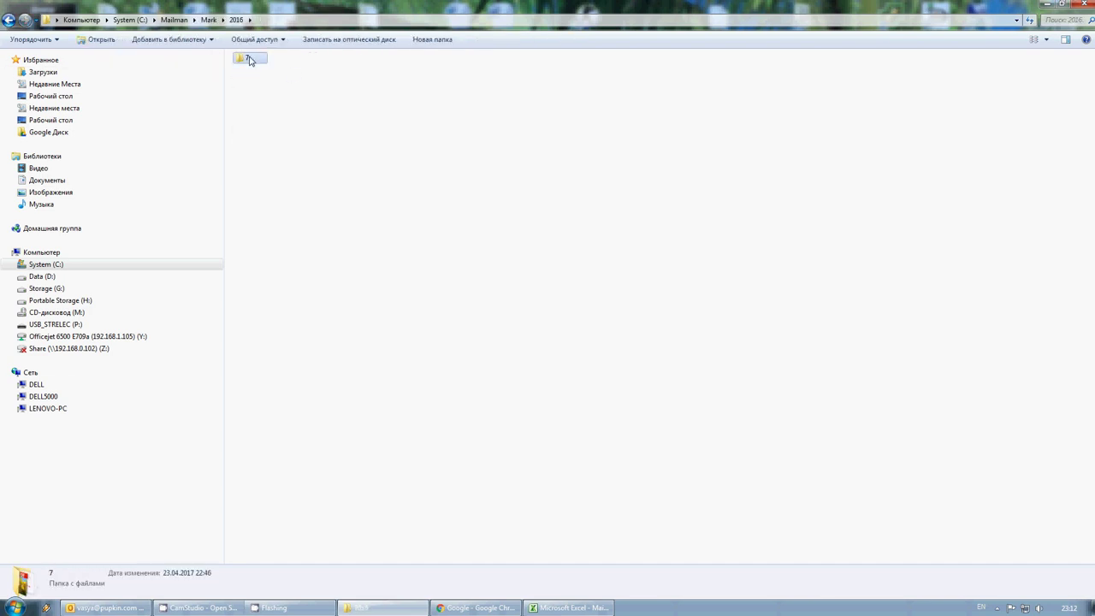
pyautogui.doubleClick(250, 60)
pyautogui.moveTo(236, 46); pyautogui.dragTo(306, 95)
pyautogui.click(305, 95)
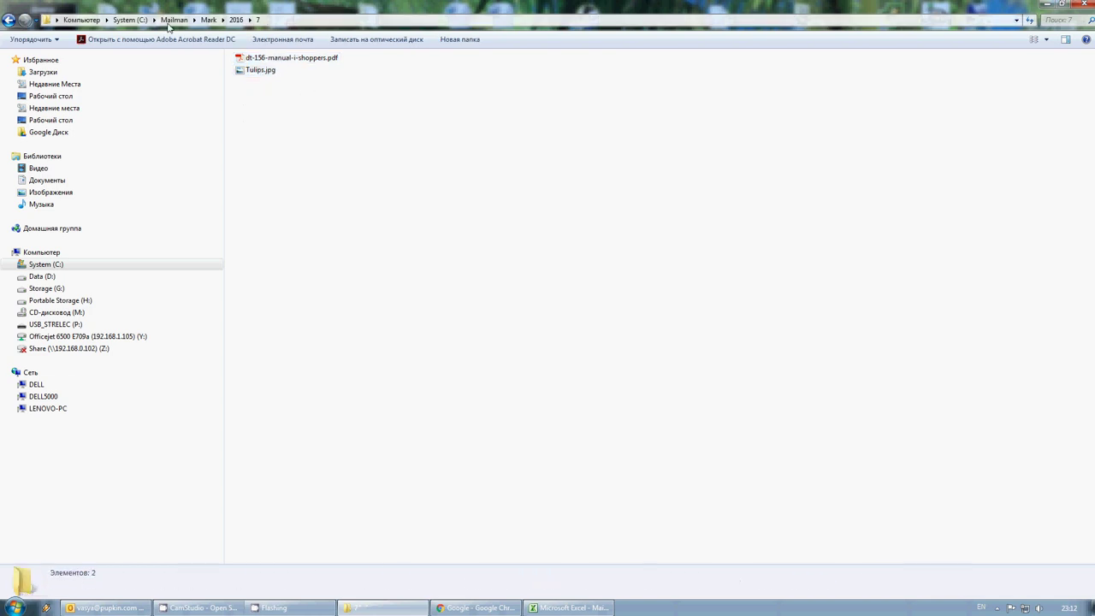
pyautogui.moveTo(359, 125); pyautogui.dragTo(236, 39)
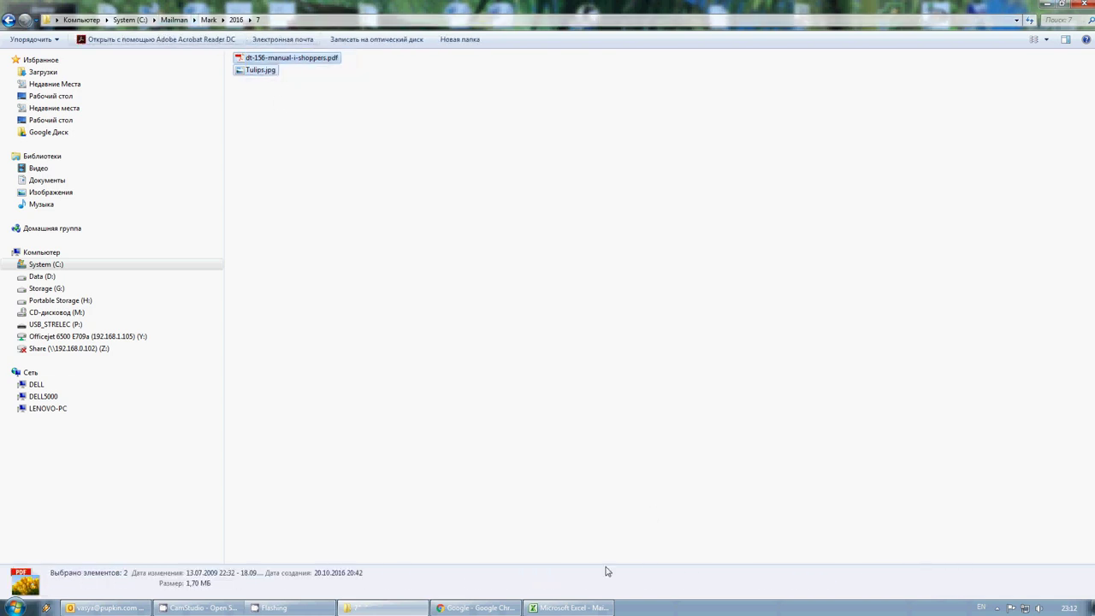
pyautogui.click(582, 608)
pyautogui.click(438, 225)
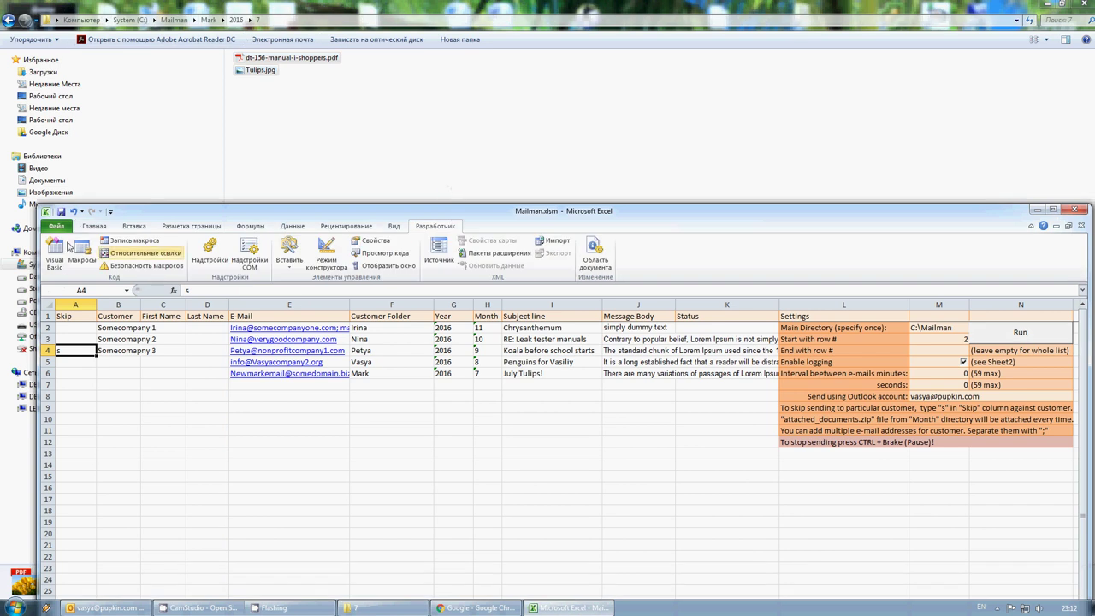
pyautogui.press('Tab')
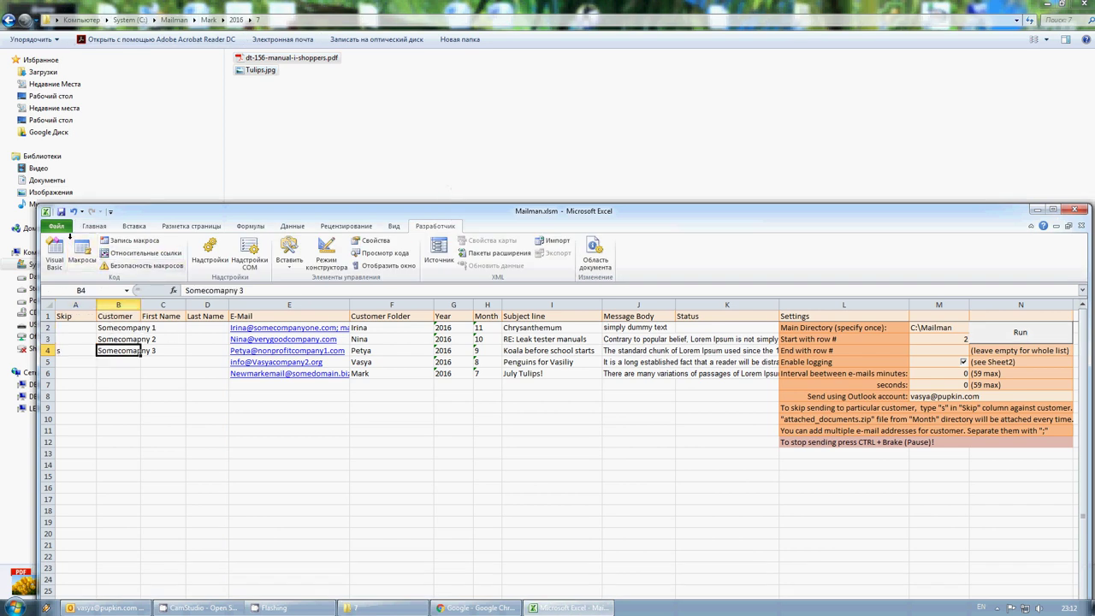
# - Go back up from the month 7 folder to the Mailman folder and select the Archive_all.bat script
pyautogui.click(305, 133)
pyautogui.press('BackSpace')
pyautogui.press('BackSpace')
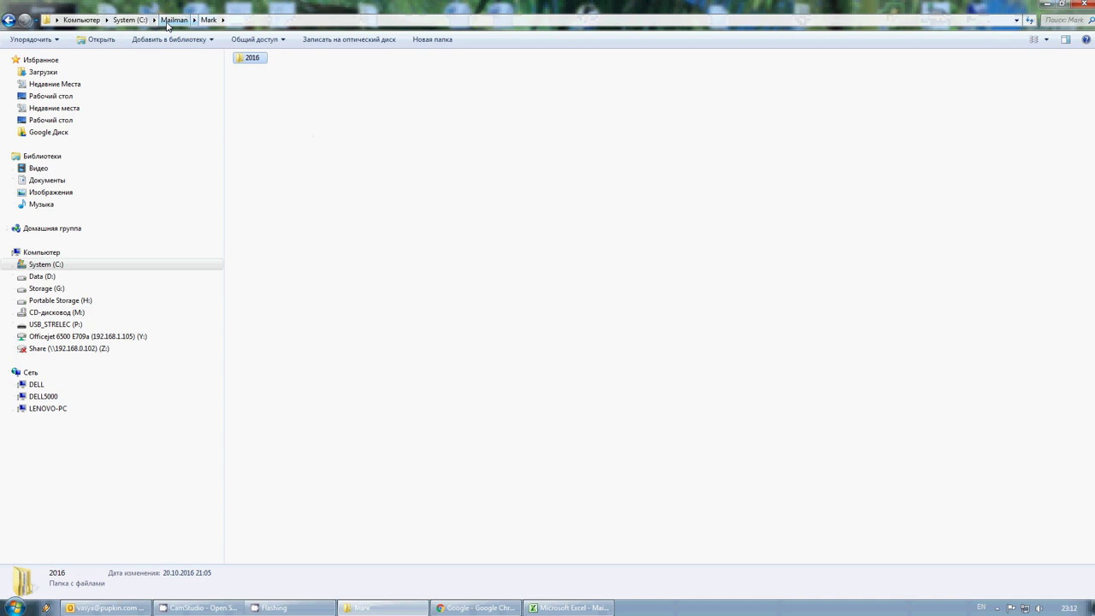
pyautogui.press('BackSpace')
pyautogui.click(256, 130)
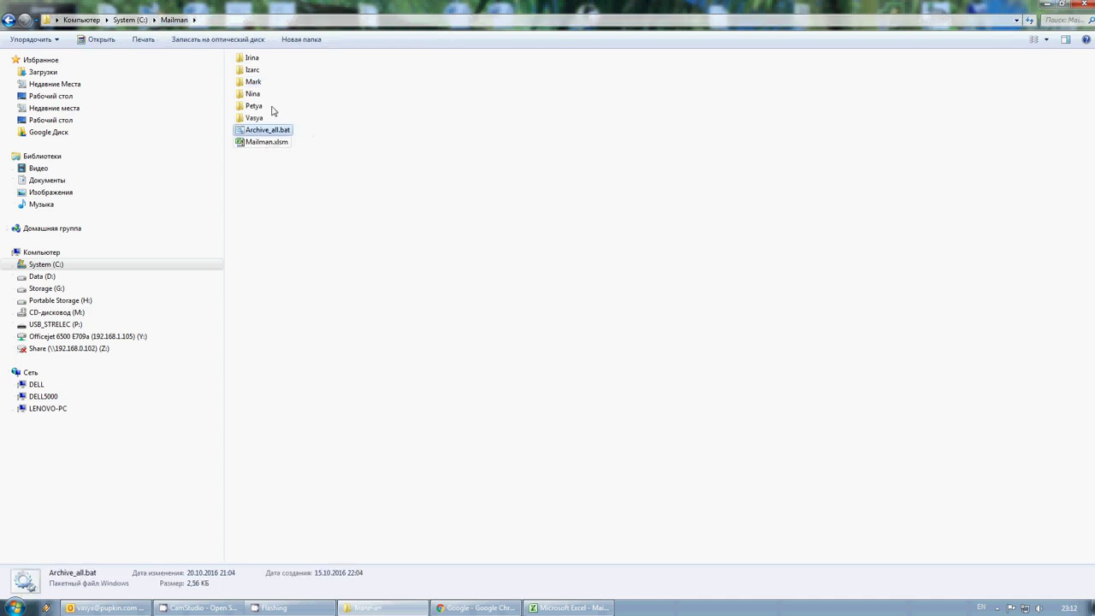
# - Examine the Izarc folder's files, including IZARCC.exe, and return to the Mailman folder
pyautogui.doubleClick(248, 73)
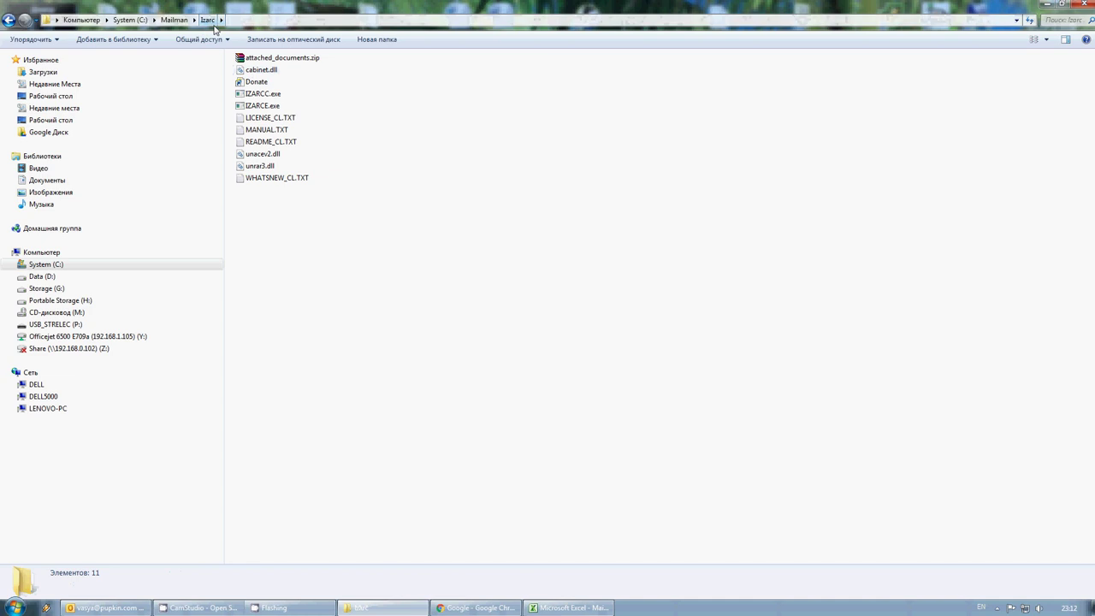
pyautogui.click(263, 93)
pyautogui.click(8, 20)
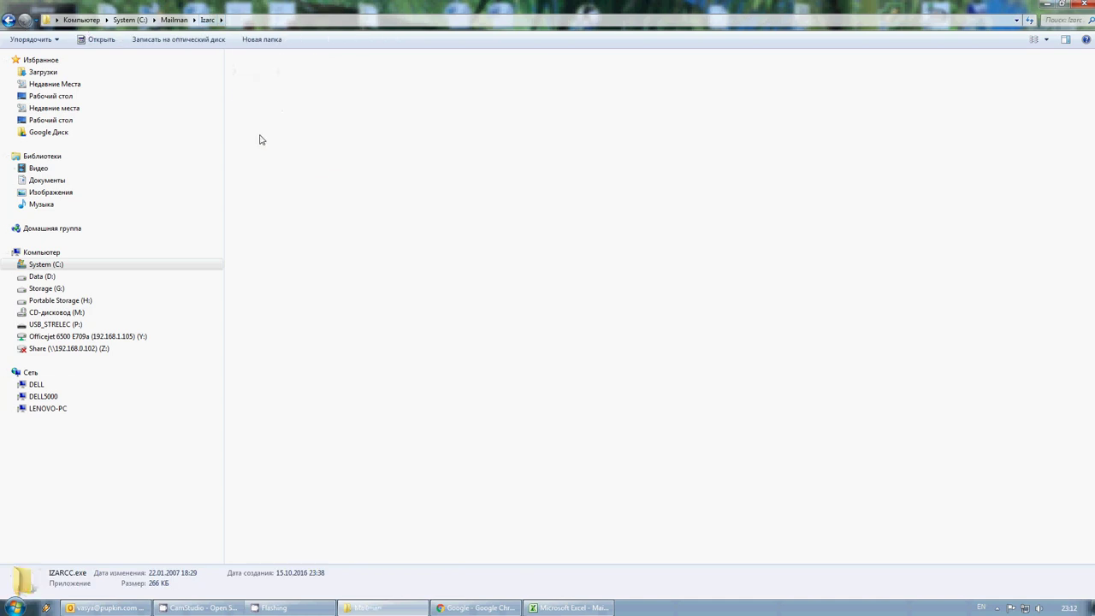
pyautogui.click(336, 135)
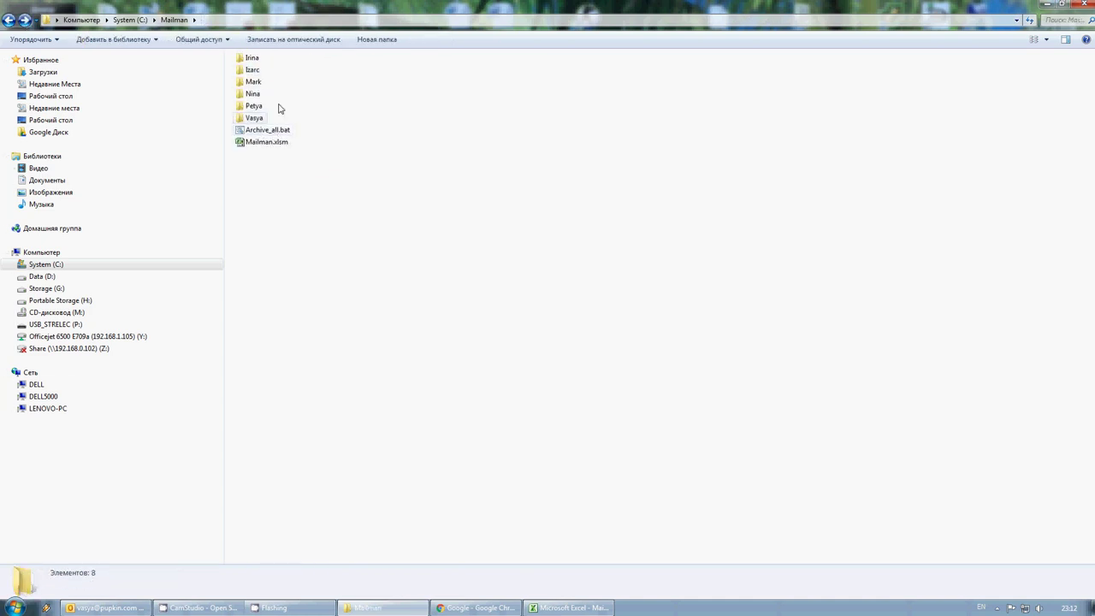
# - Review the files in the fourth listed folder's 2016 subfolder for month 10, and return to the Mailman folder
pyautogui.doubleClick(257, 94)
pyautogui.doubleClick(251, 59)
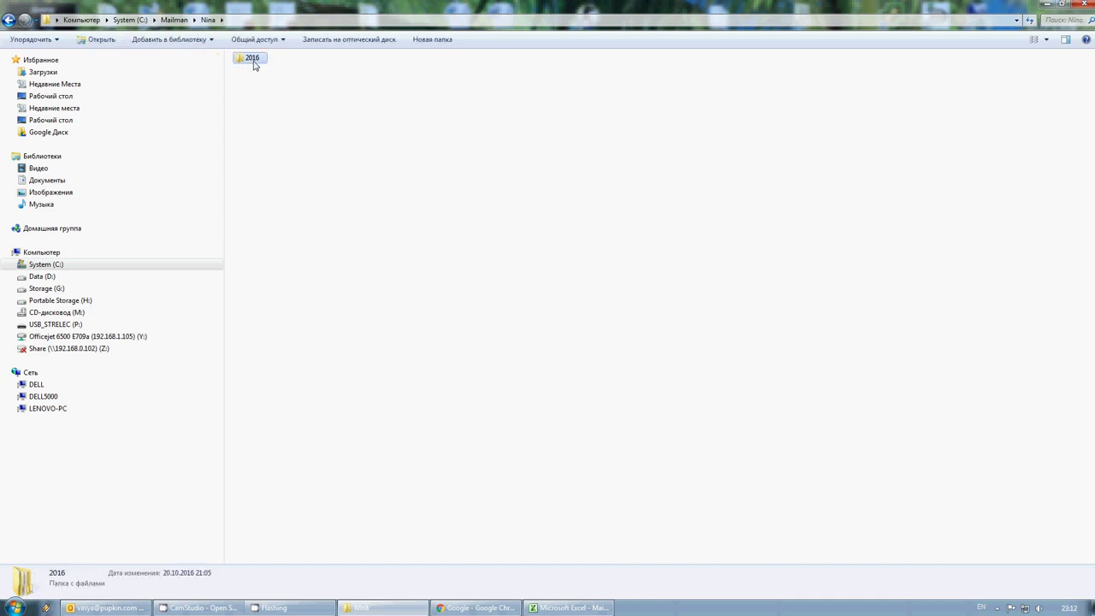
pyautogui.doubleClick(249, 59)
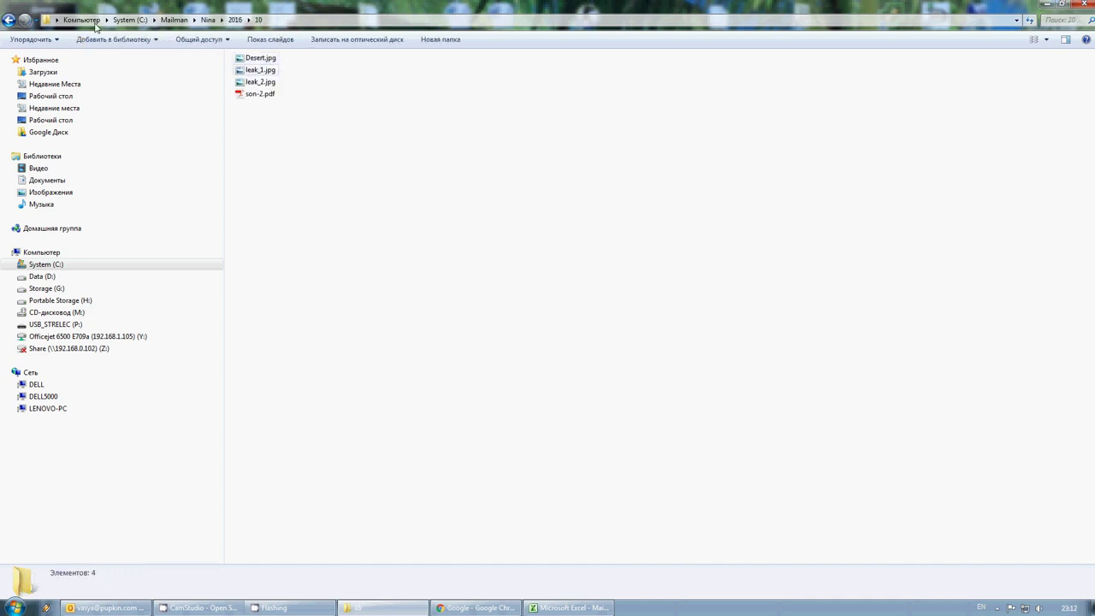
pyautogui.click(15, 22)
pyautogui.click(16, 22)
pyautogui.click(15, 21)
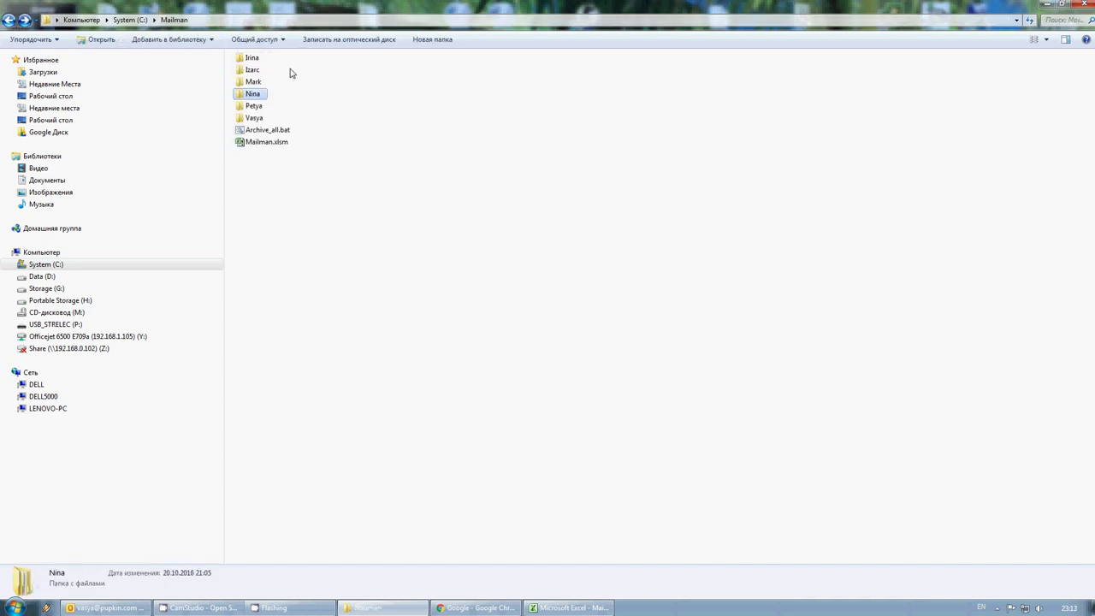
# - Launch Archive_all.bat and, before continuing it, inspect the month 7 files of the customer listed below Izarc, returning to the Mailman folder
pyautogui.doubleClick(268, 130)
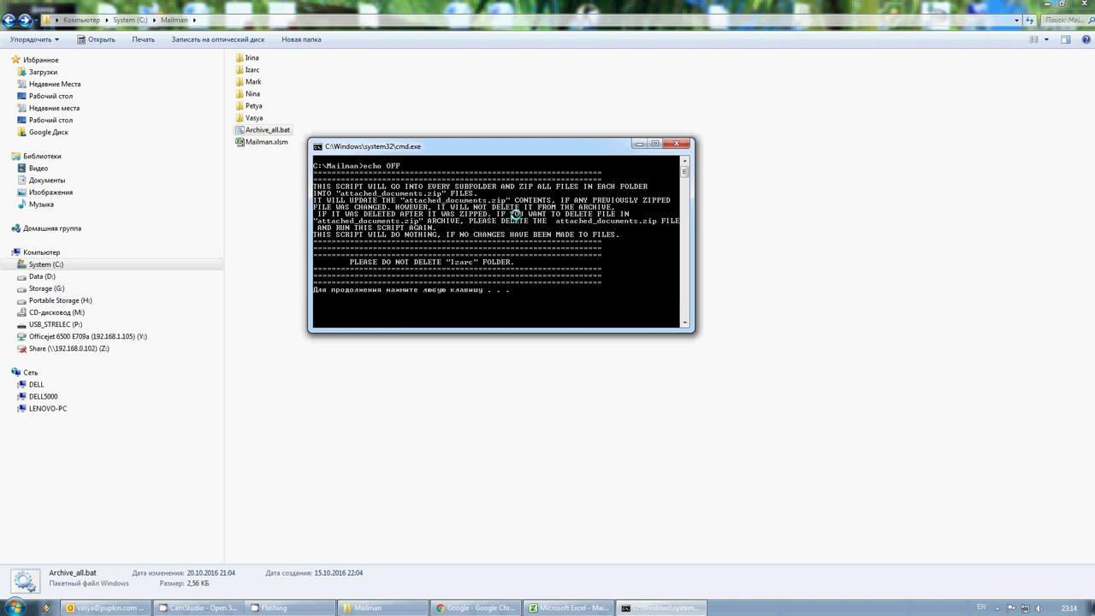
pyautogui.doubleClick(252, 82)
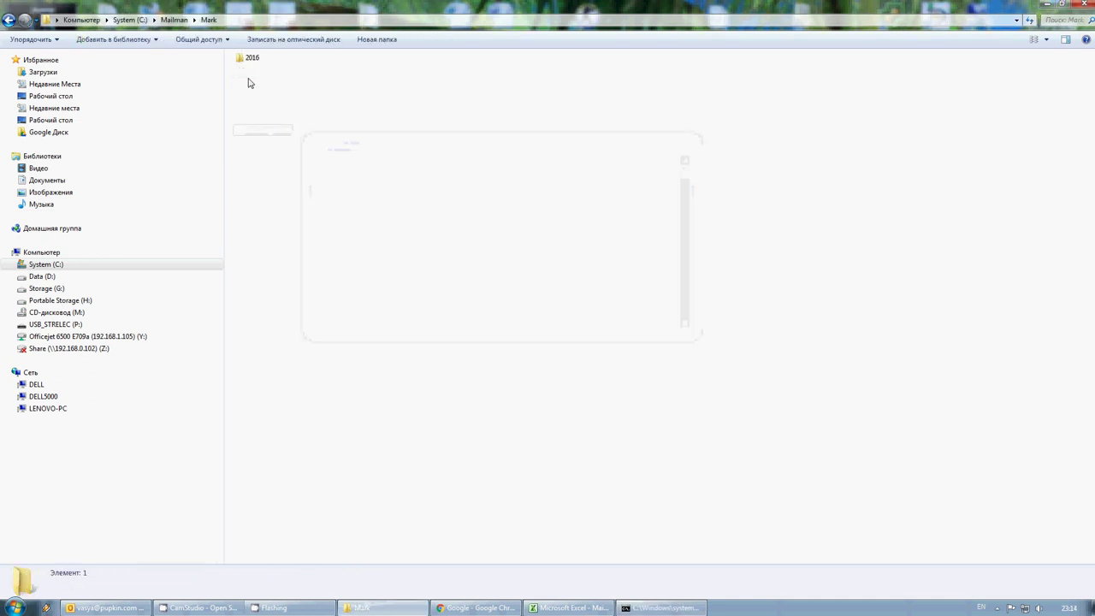
pyautogui.doubleClick(251, 57)
pyautogui.doubleClick(250, 57)
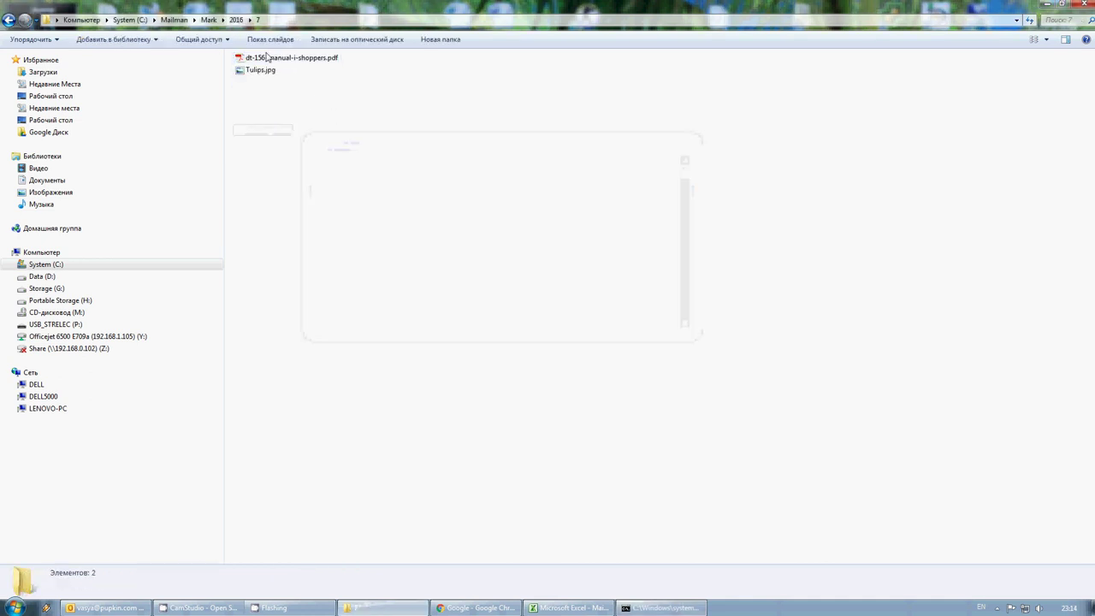
pyautogui.moveTo(335, 113); pyautogui.dragTo(244, 34)
pyautogui.click(292, 89)
pyautogui.click(285, 59)
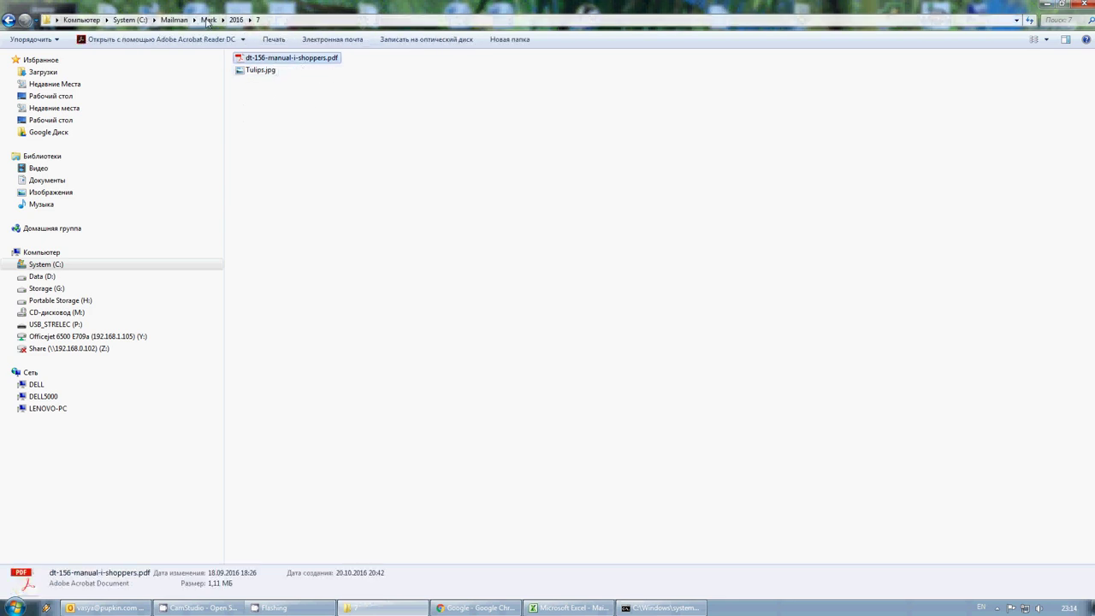
pyautogui.press('BackSpace')
pyautogui.press('BackSpace')
pyautogui.press('BackSpace')
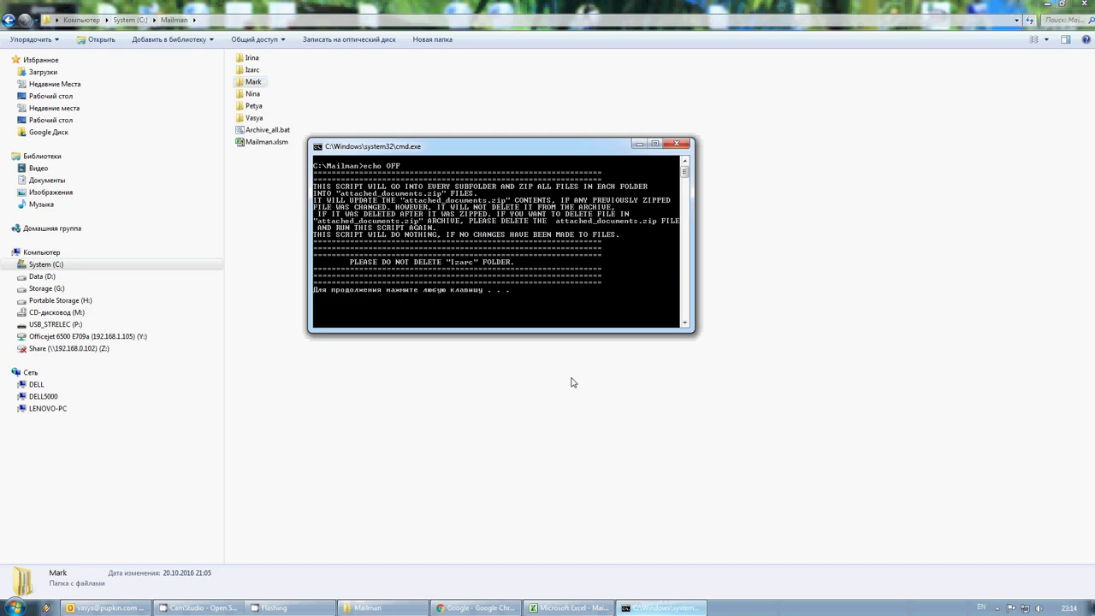
# - Reopen the same customer's 2016 folder for month 7 and check the PDF and Tulips.jpg files again
pyautogui.doubleClick(250, 81)
pyautogui.doubleClick(252, 58)
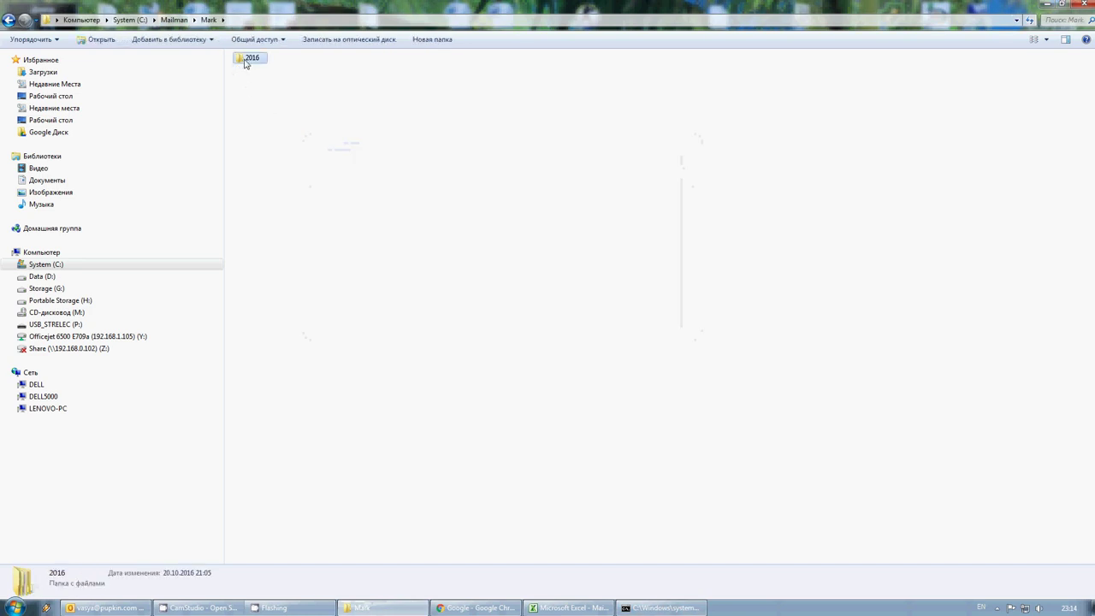
pyautogui.doubleClick(256, 62)
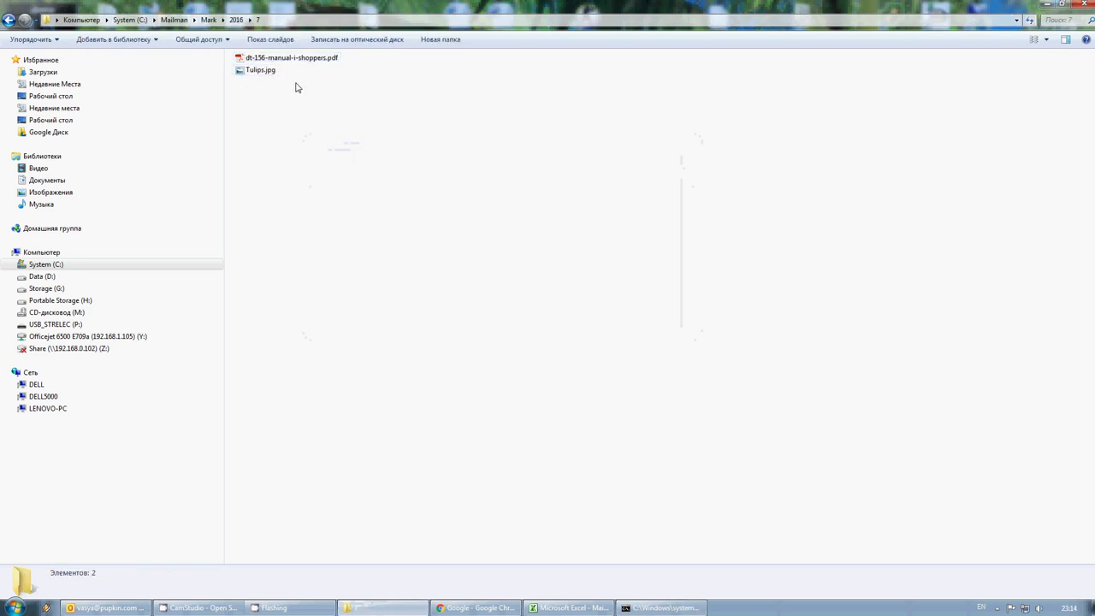
pyautogui.click(257, 70)
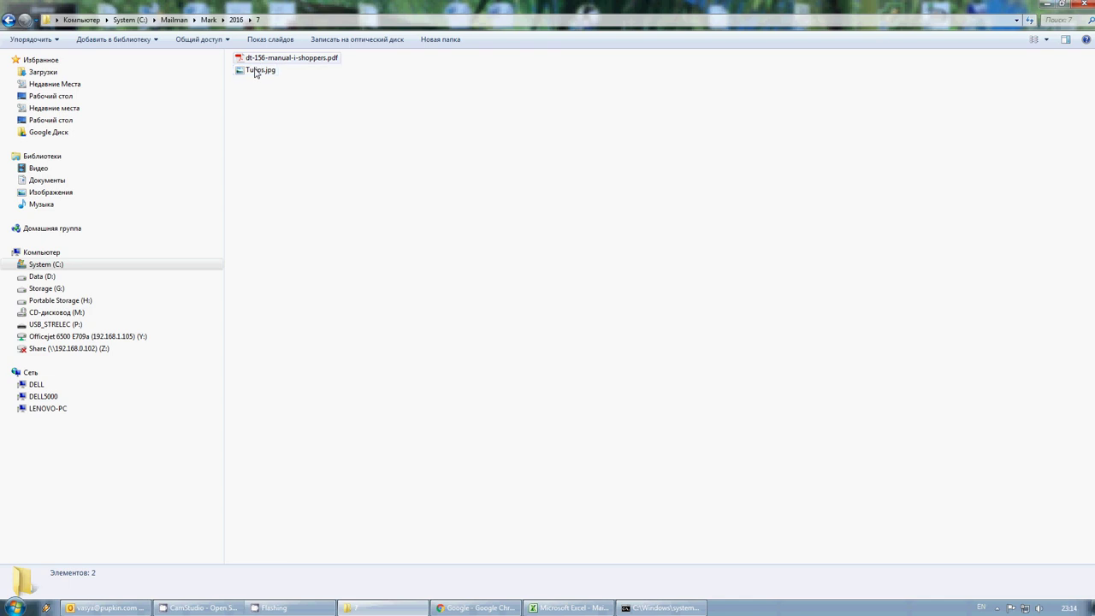
pyautogui.click(254, 61)
pyautogui.click(261, 80)
# - Return to the Mailman folder, let the waiting archive script run to completion and close its window
pyautogui.click(208, 19)
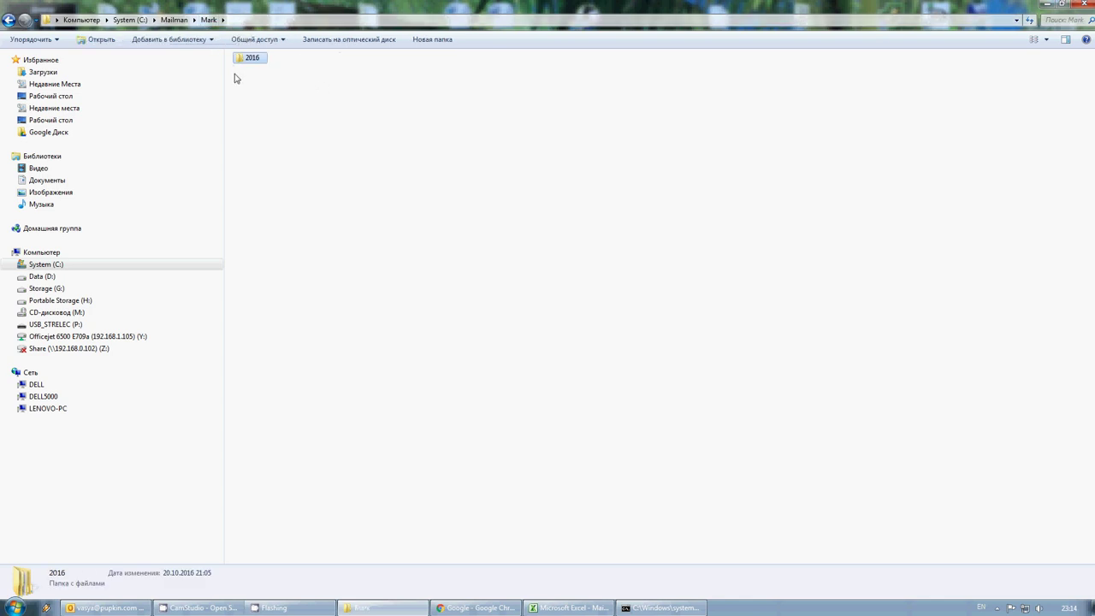
pyautogui.click(174, 20)
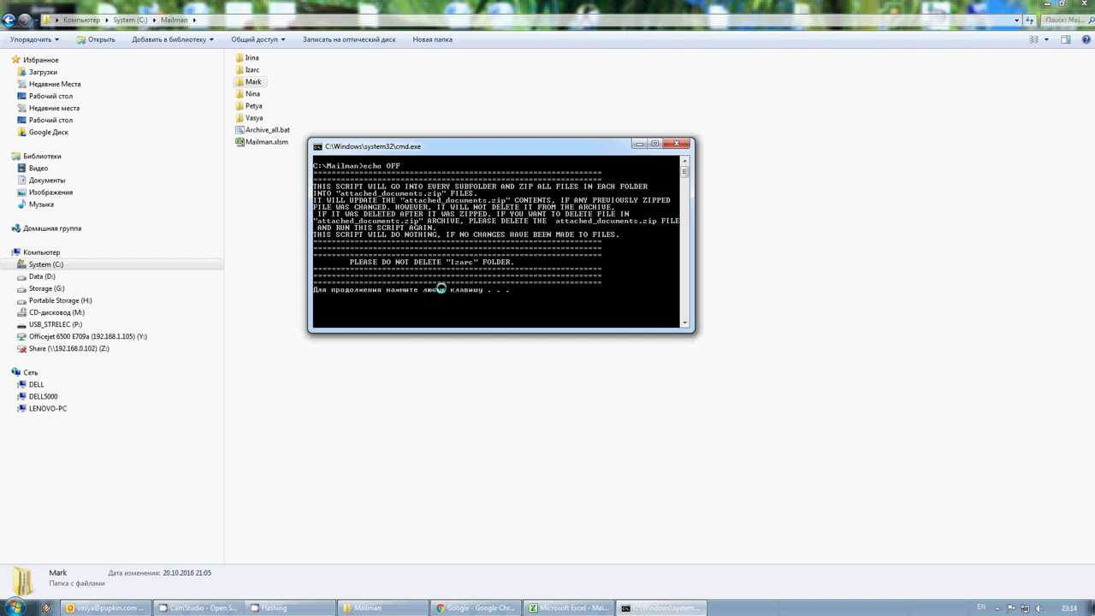
pyautogui.press('Return')
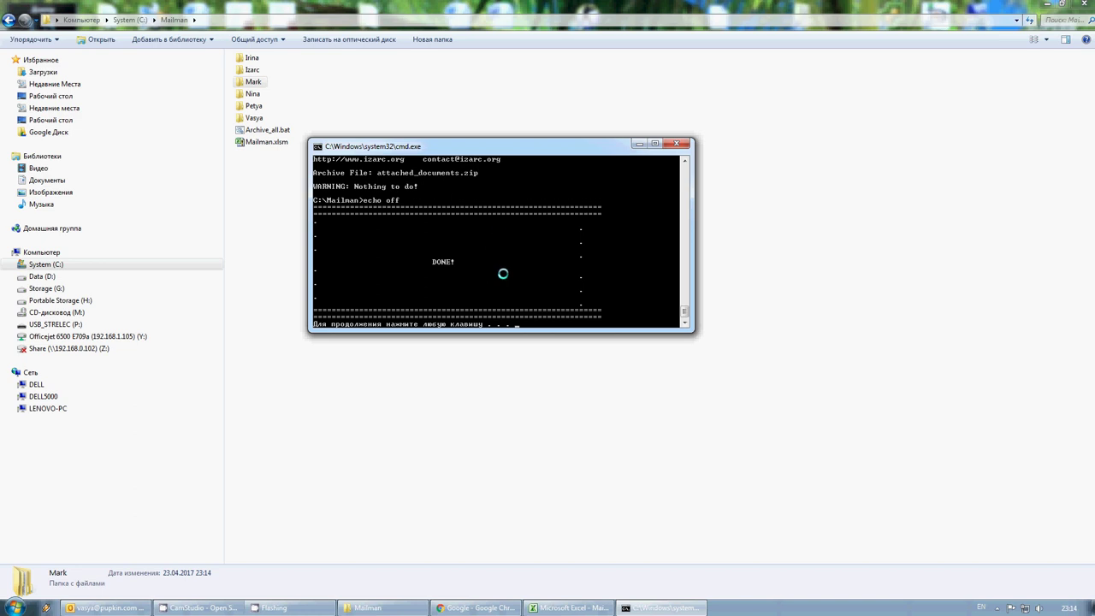
pyautogui.press('Return')
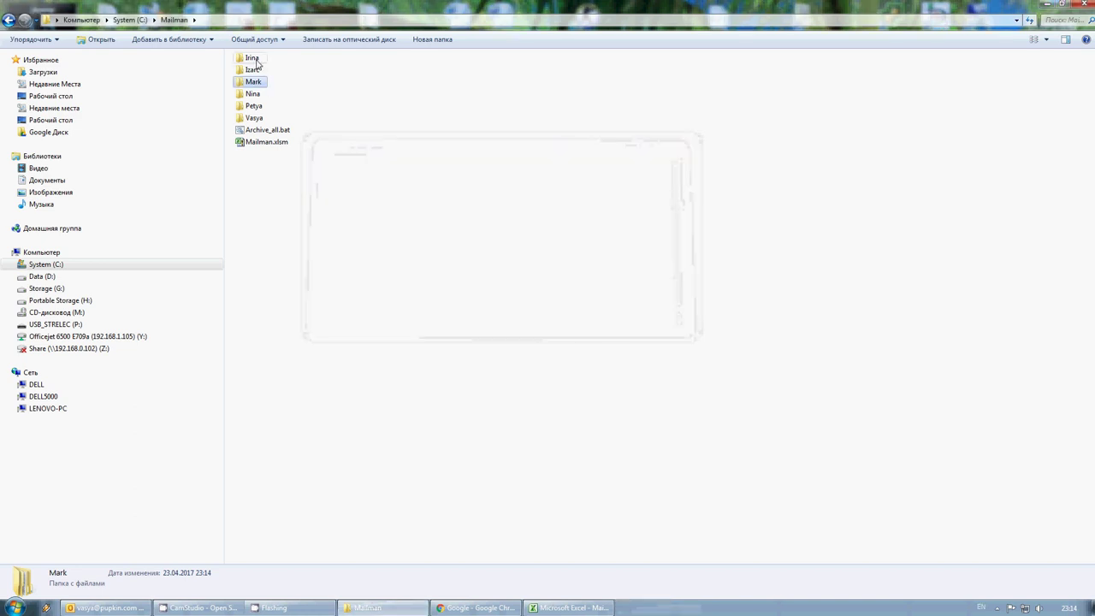
# - Open the first customer's 2016 folder for month 11 and compare Chrysanthemum.jpg and son-1.pdf with the contents of attached_documents.zip
pyautogui.doubleClick(253, 58)
pyautogui.doubleClick(256, 59)
pyautogui.doubleClick(256, 59)
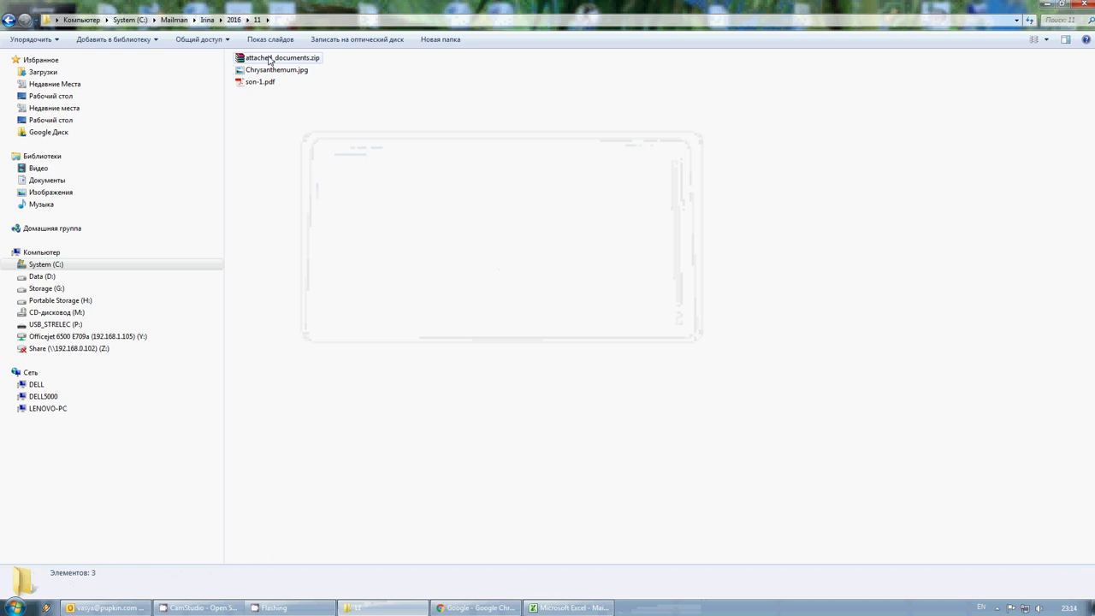
pyautogui.click(269, 59)
pyautogui.moveTo(262, 102); pyautogui.dragTo(236, 67)
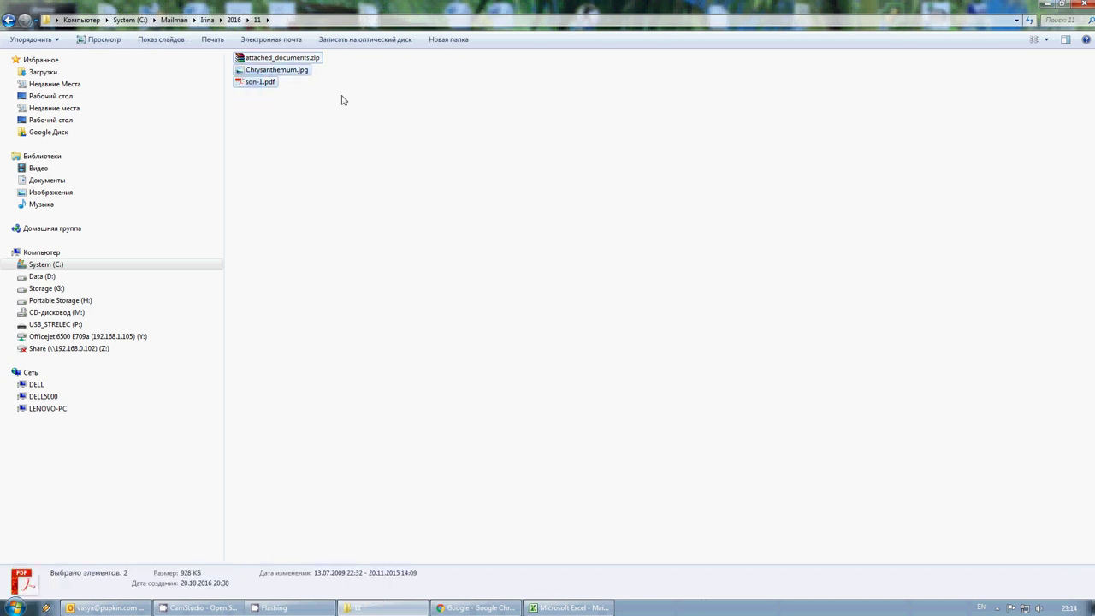
pyautogui.click(290, 60)
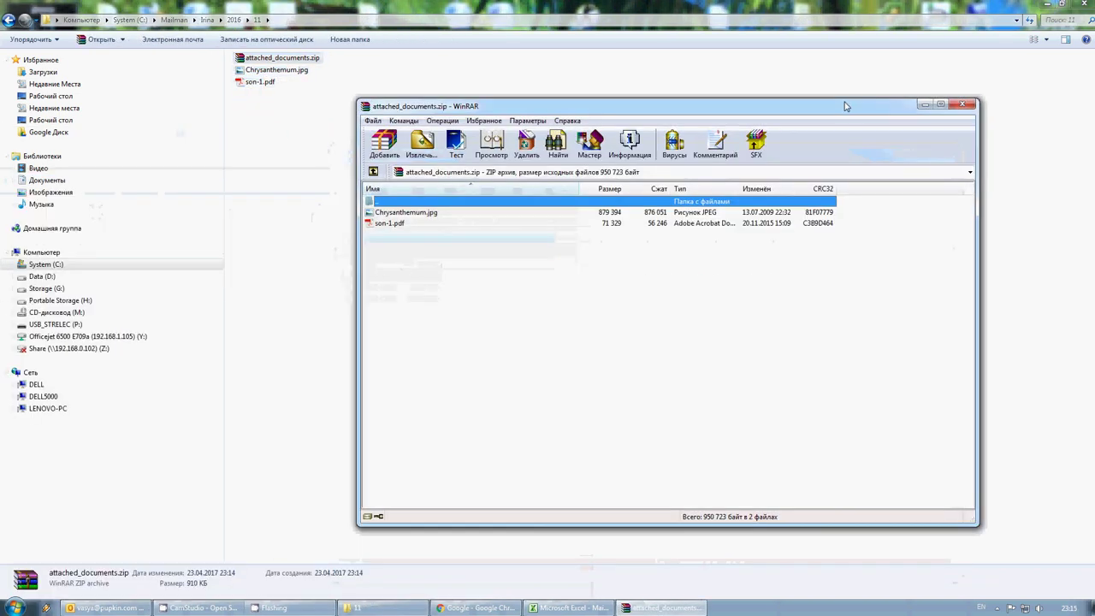
pyautogui.moveTo(845, 106); pyautogui.dragTo(769, 83)
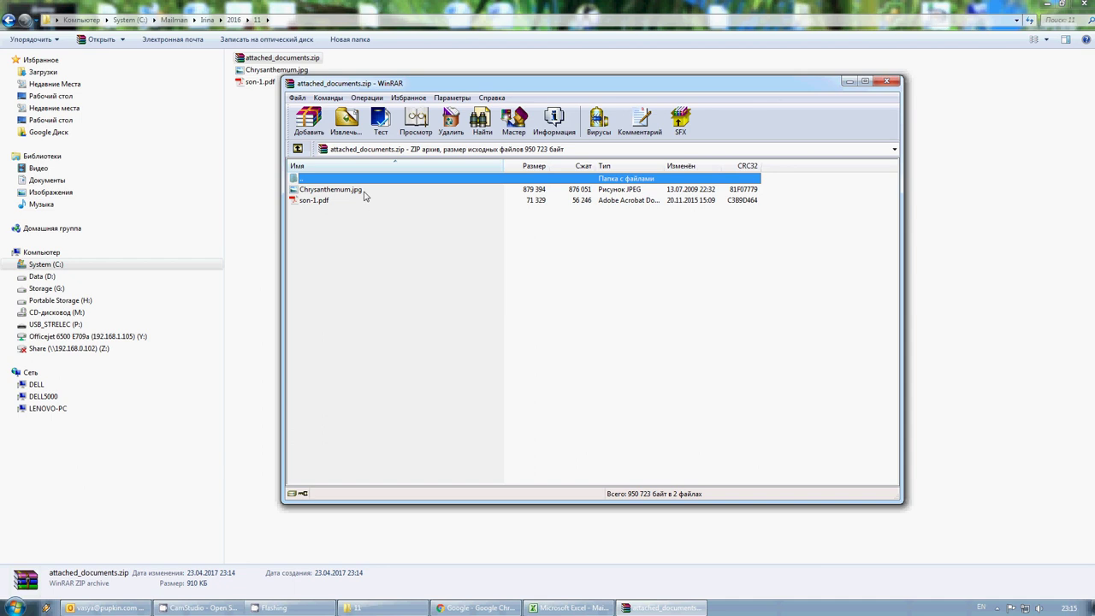
# - Close the archive view, check the 2016 month 7 folder of the customer listed below Izarc, and return to the Mailman folder
pyautogui.click(886, 81)
pyautogui.click(222, 20)
pyautogui.click(236, 32)
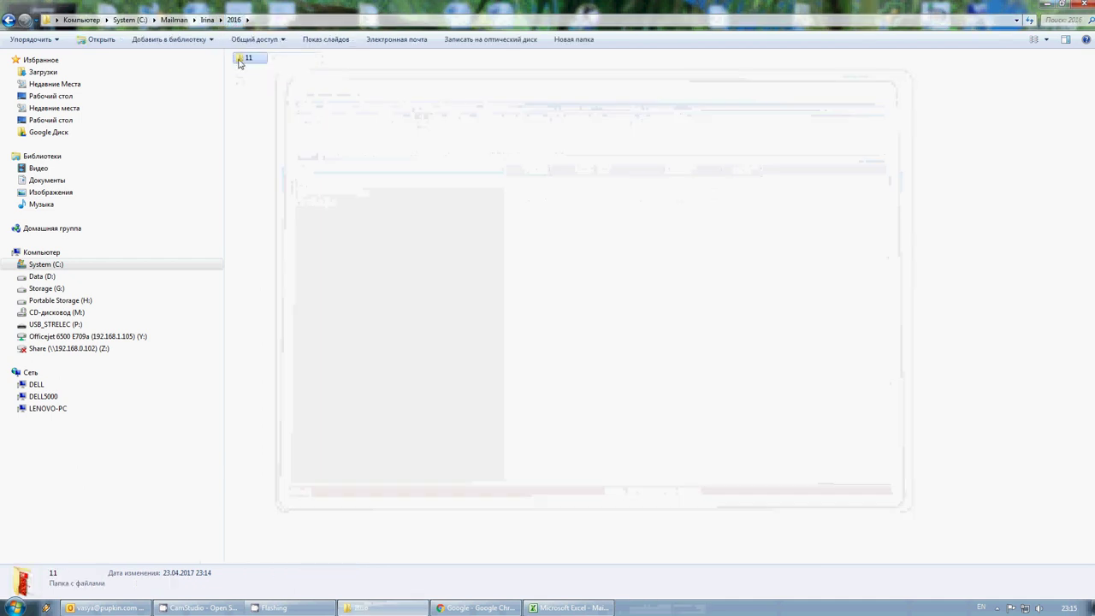
pyautogui.click(206, 20)
pyautogui.hotkey('alt', 'Up')
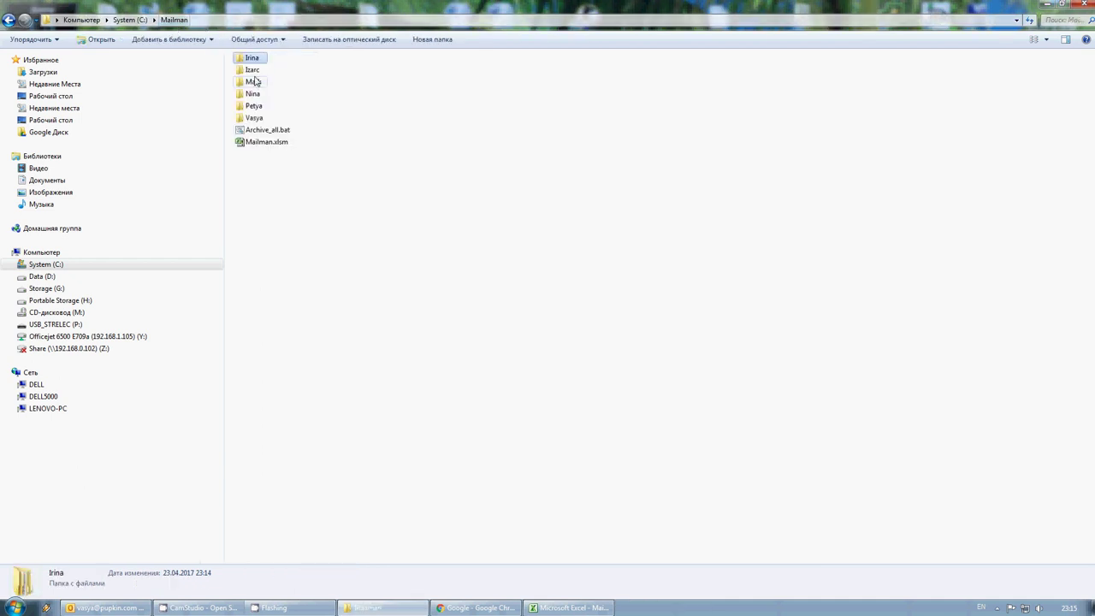
pyautogui.doubleClick(253, 81)
pyautogui.doubleClick(257, 60)
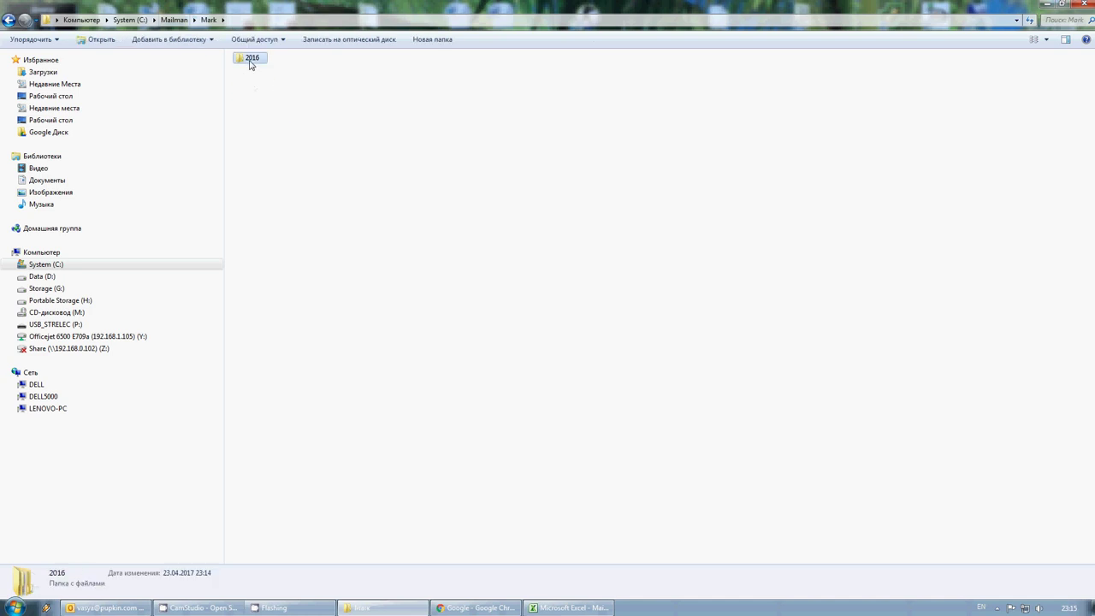
pyautogui.doubleClick(247, 58)
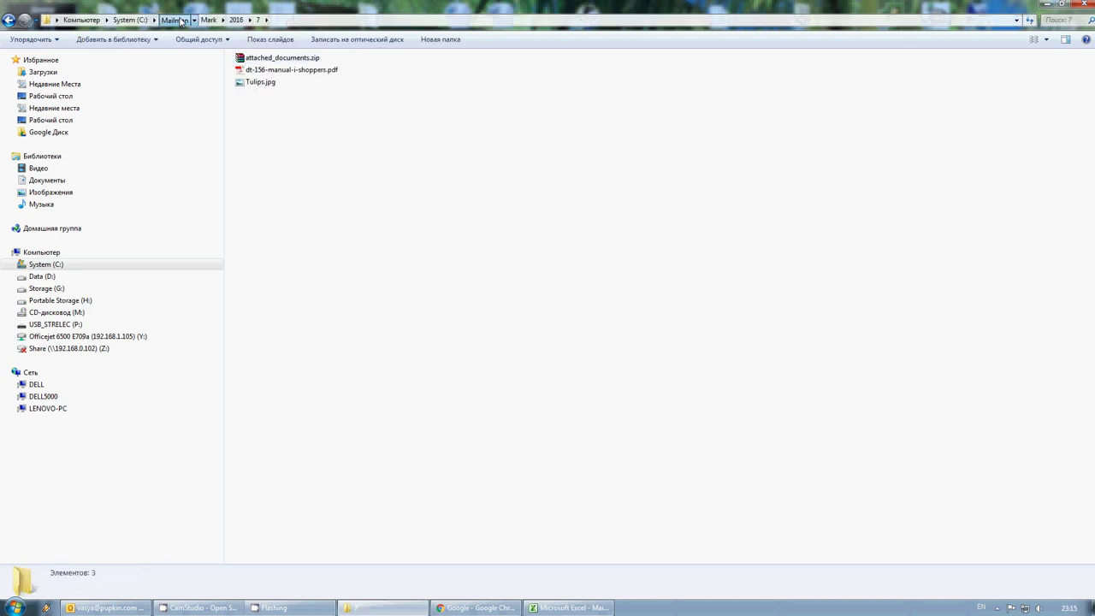
pyautogui.click(174, 20)
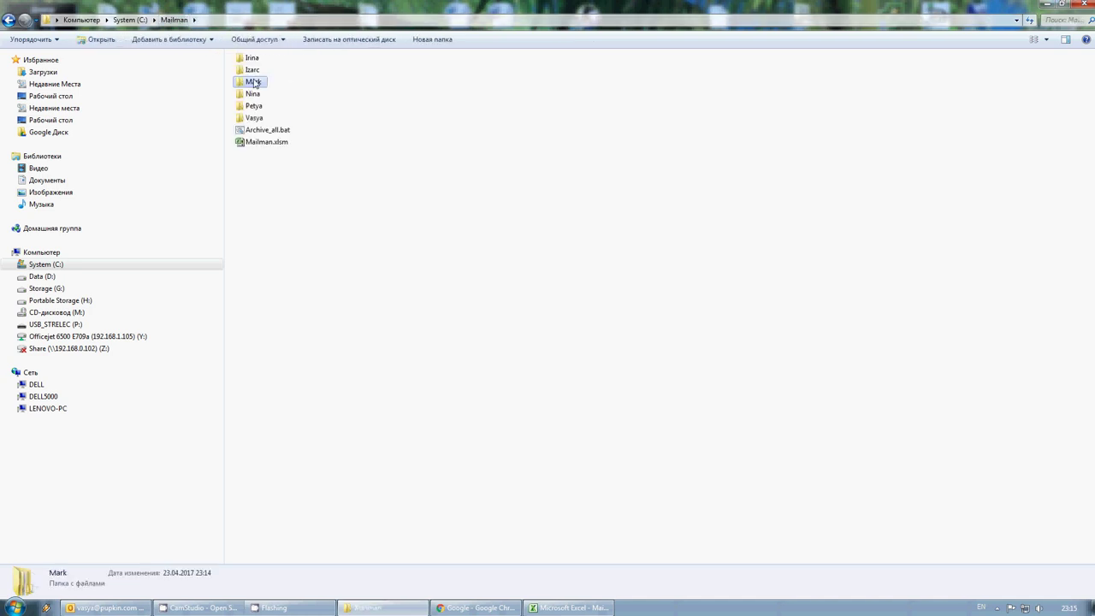
# - Compare the files in the 2016 month 10 folder of the customer two below Izarc with its attached_documents.zip, returning to the Mailman folder
pyautogui.click(253, 94)
pyautogui.doubleClick(249, 96)
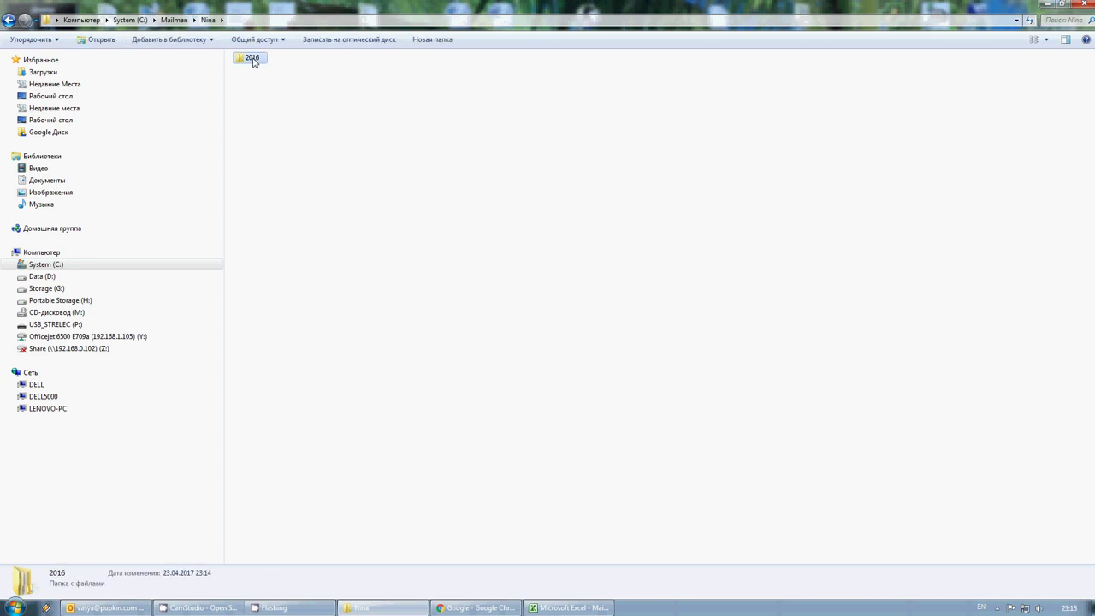
pyautogui.doubleClick(257, 59)
pyautogui.doubleClick(256, 59)
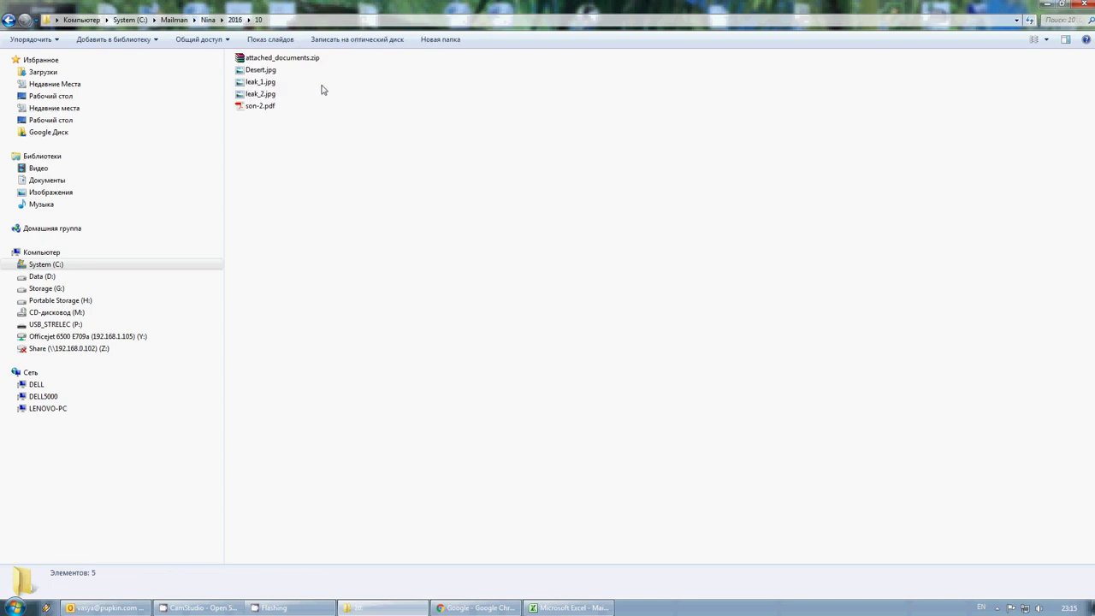
pyautogui.click(274, 58)
pyautogui.press('Return')
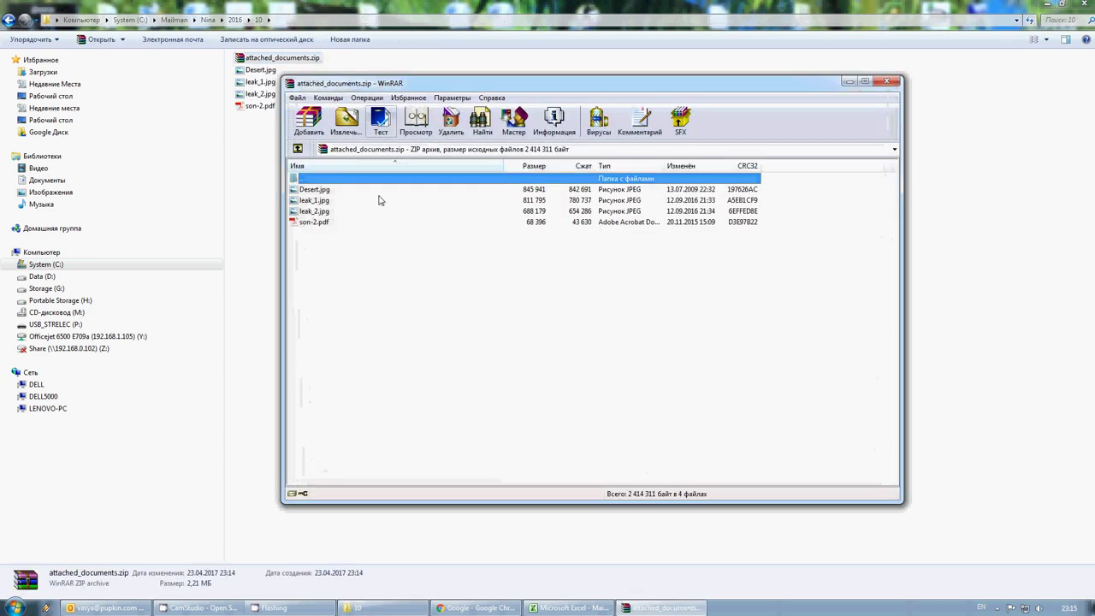
pyautogui.click(887, 81)
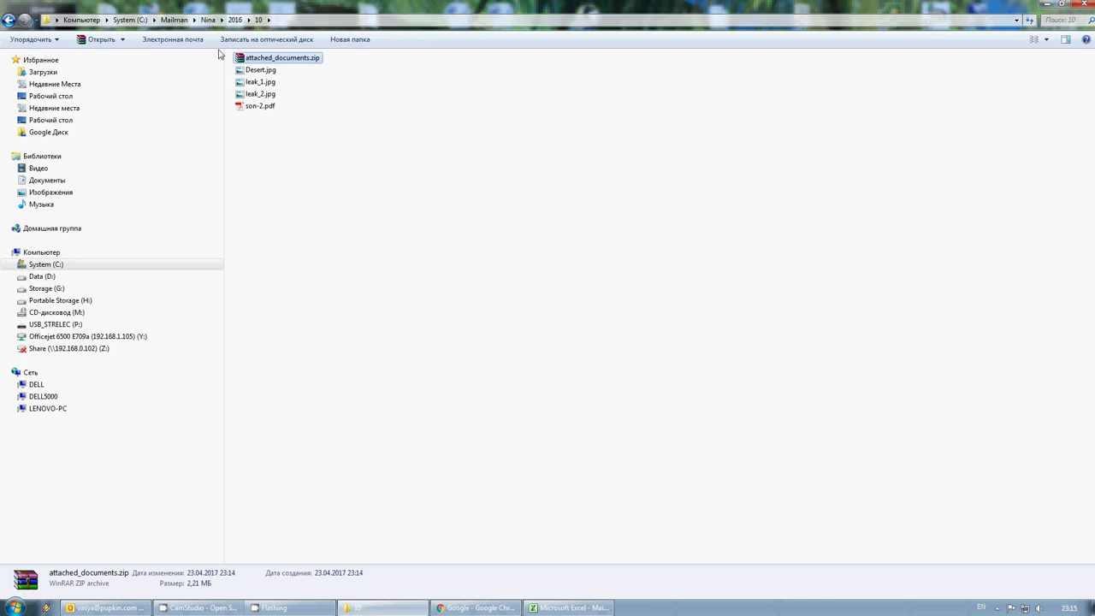
pyautogui.click(208, 20)
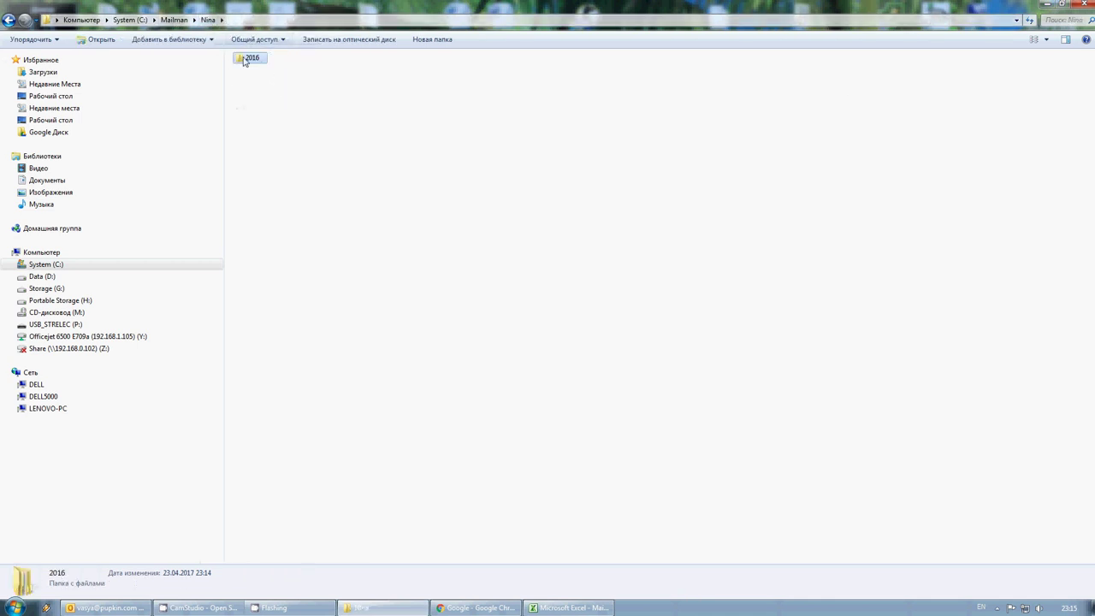
pyautogui.doubleClick(248, 59)
pyautogui.click(174, 20)
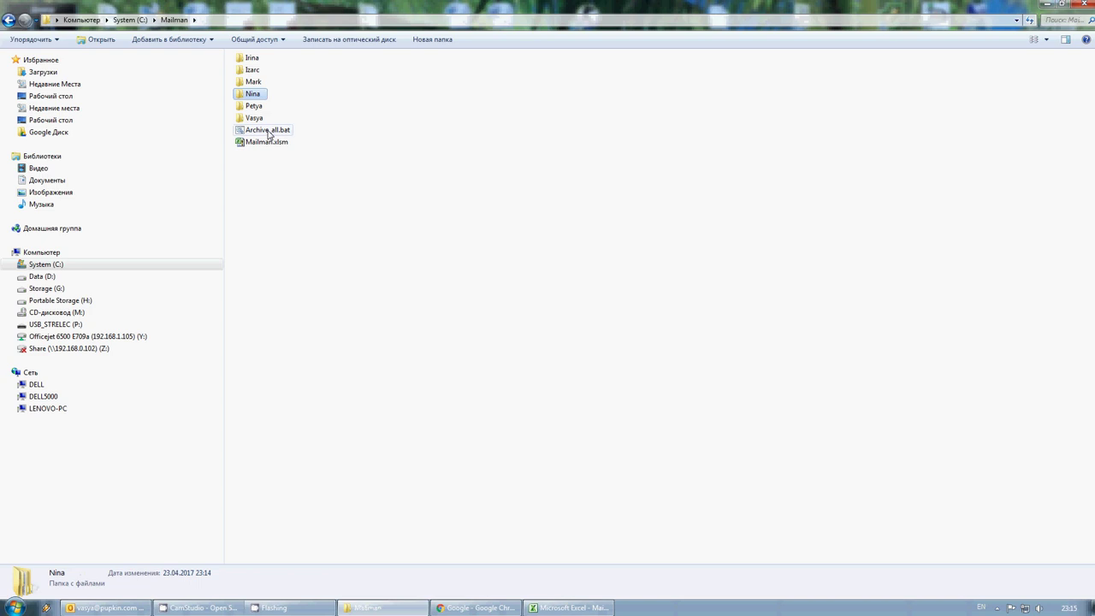
# - Run Archive_all.bat again in the Mailman folder until it completes and close its window
pyautogui.doubleClick(268, 134)
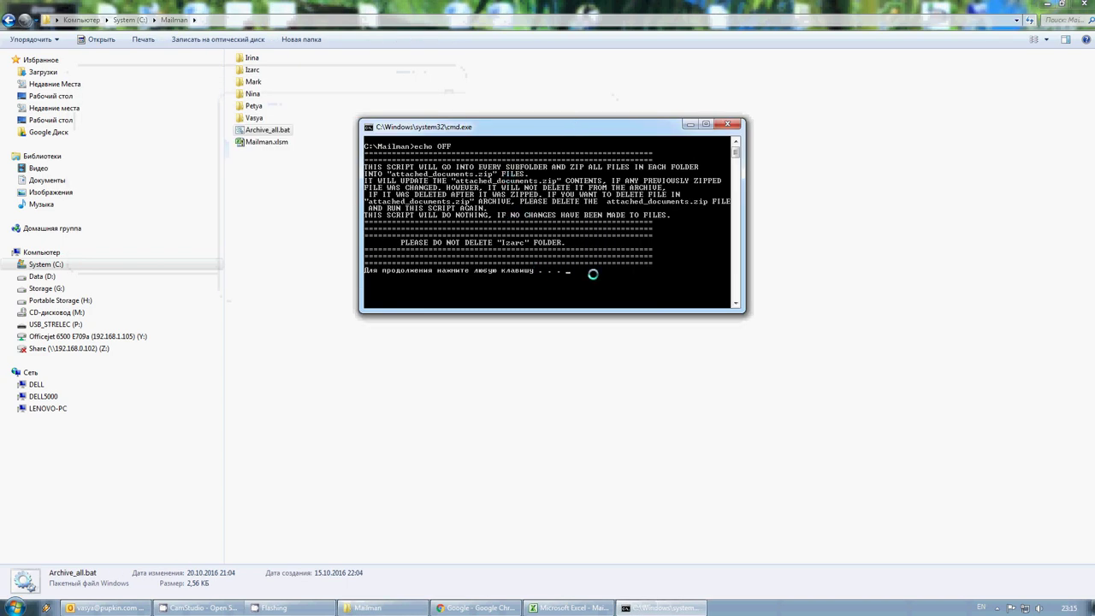
pyautogui.press('Return')
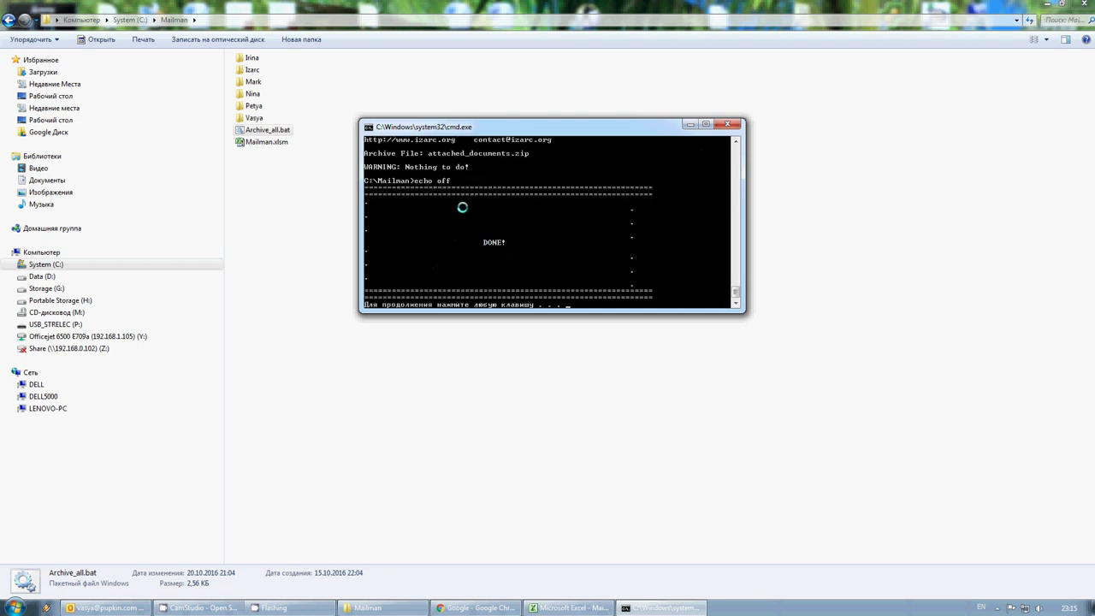
pyautogui.press('Return')
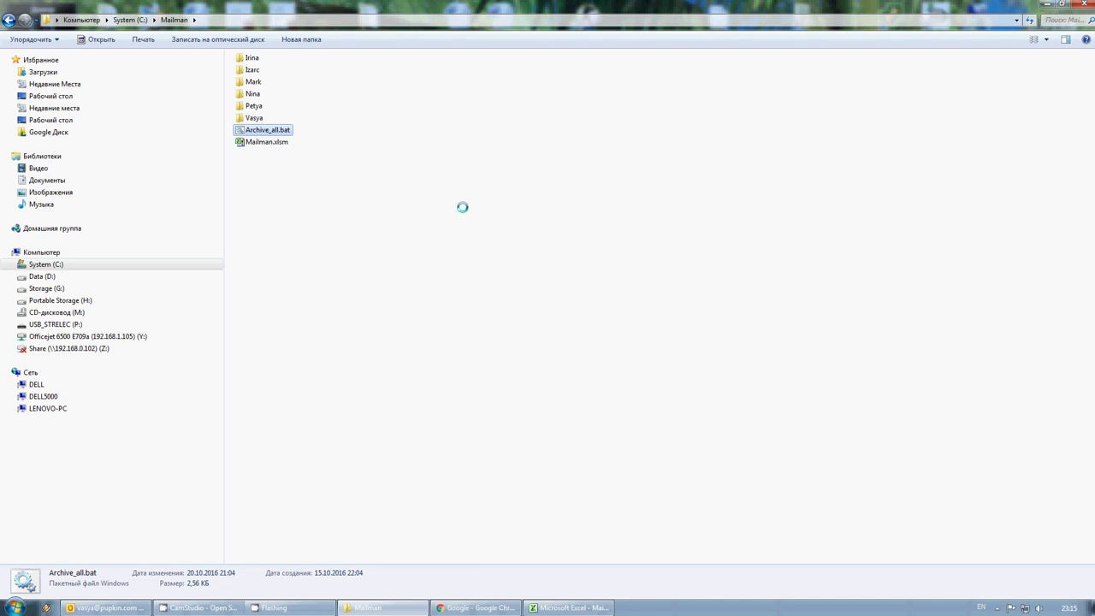
# - Inspect attached_documents.zip again in the first customer's 2016 month 11 folder, and return to the Mailman folder
pyautogui.doubleClick(251, 58)
pyautogui.doubleClick(246, 58)
pyautogui.doubleClick(247, 60)
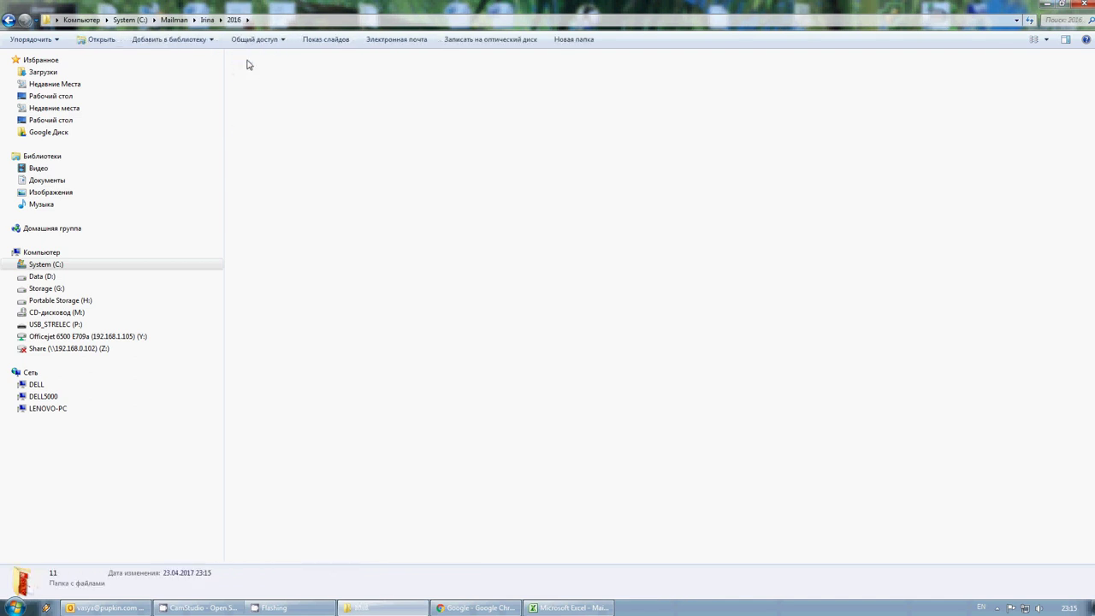
pyautogui.doubleClick(271, 58)
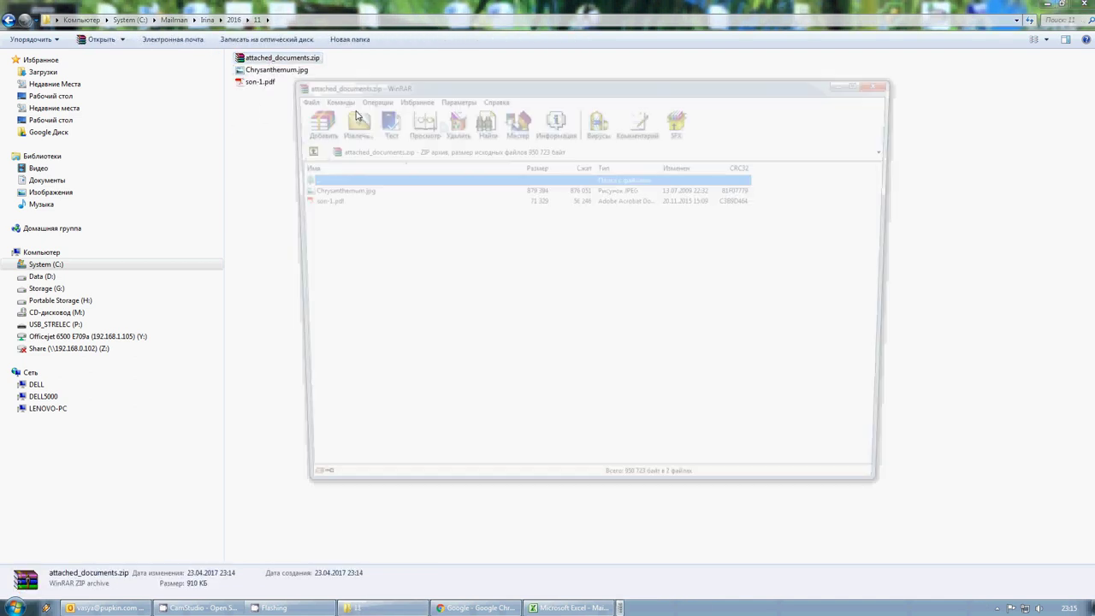
pyautogui.click(886, 81)
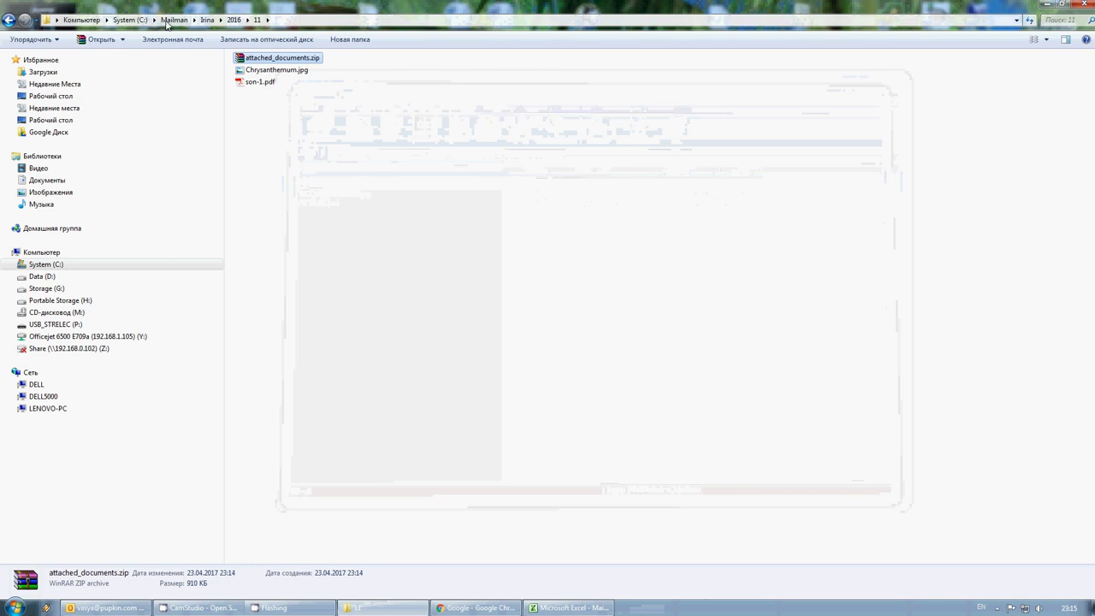
pyautogui.click(174, 19)
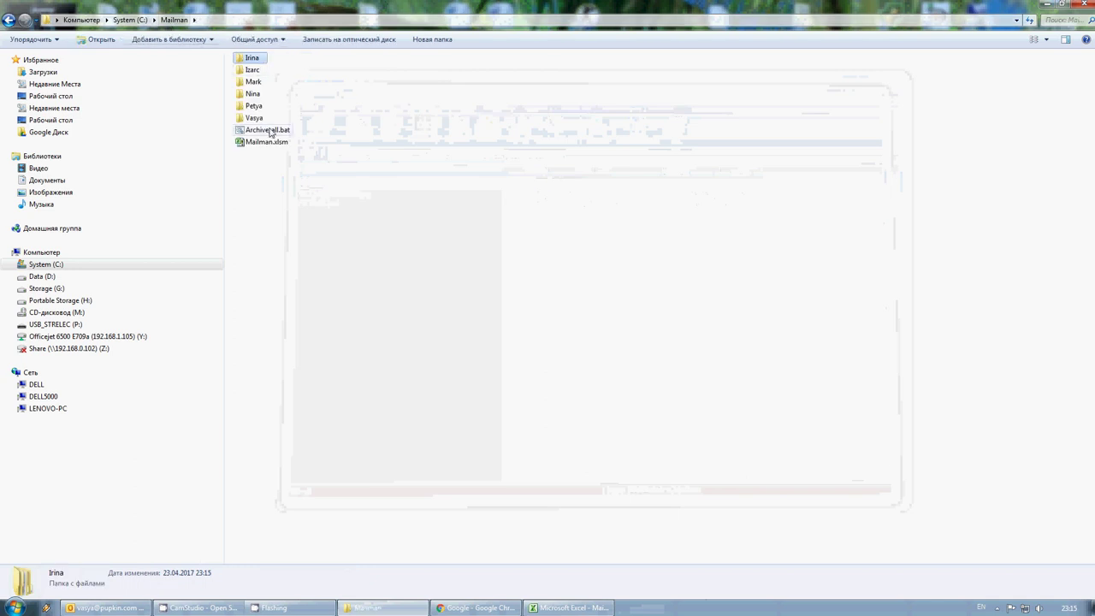
# - Switch to Mailman.xlsm in Excel and compare the Customer Folder entries in rows 2 to 5 with the folders in the Mailman directory
pyautogui.click(568, 608)
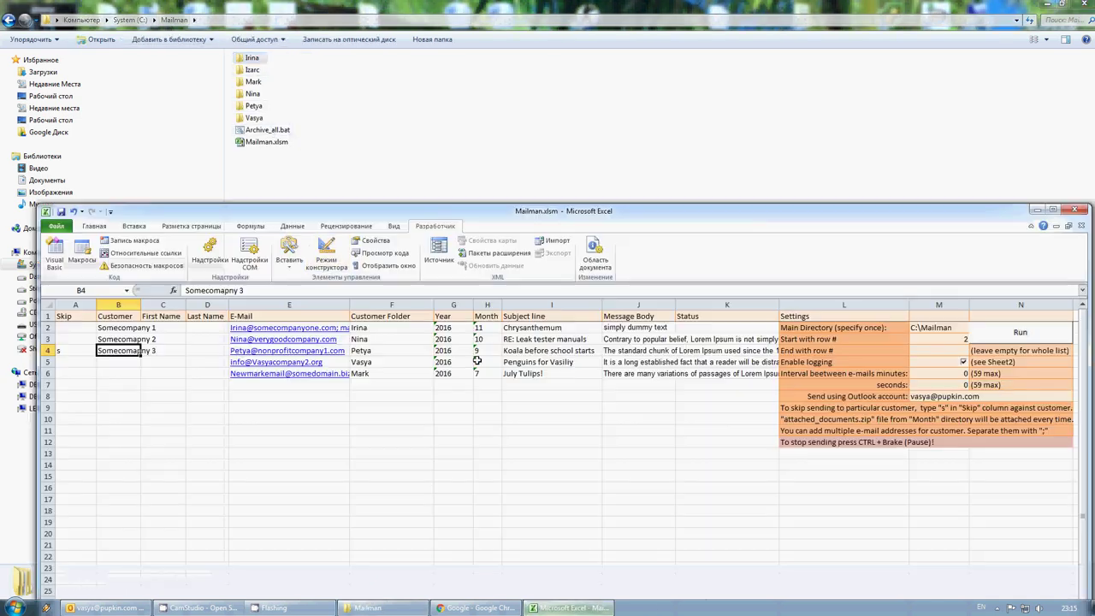
pyautogui.moveTo(435, 119); pyautogui.dragTo(342, 113)
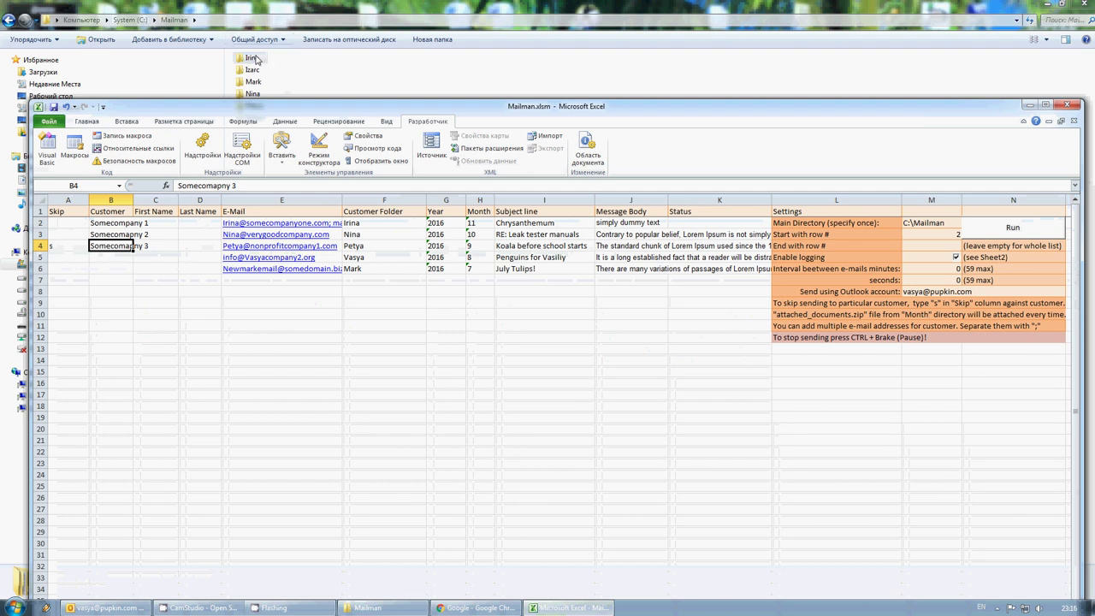
pyautogui.click(363, 223)
pyautogui.press('Down')
pyautogui.press('Down')
pyautogui.press('Down')
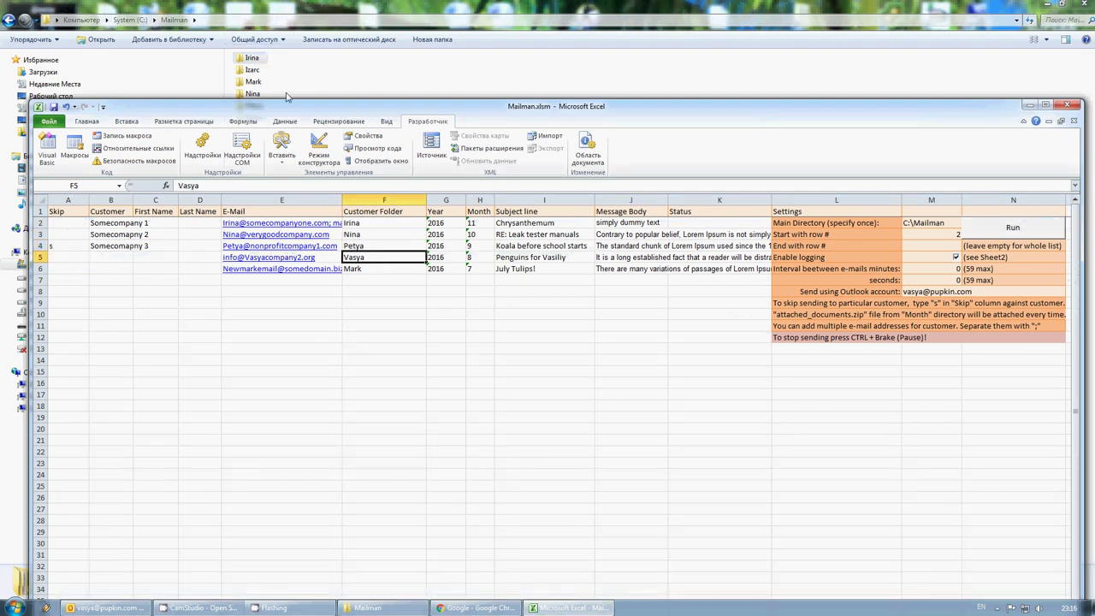
pyautogui.moveTo(361, 107); pyautogui.dragTo(350, 38)
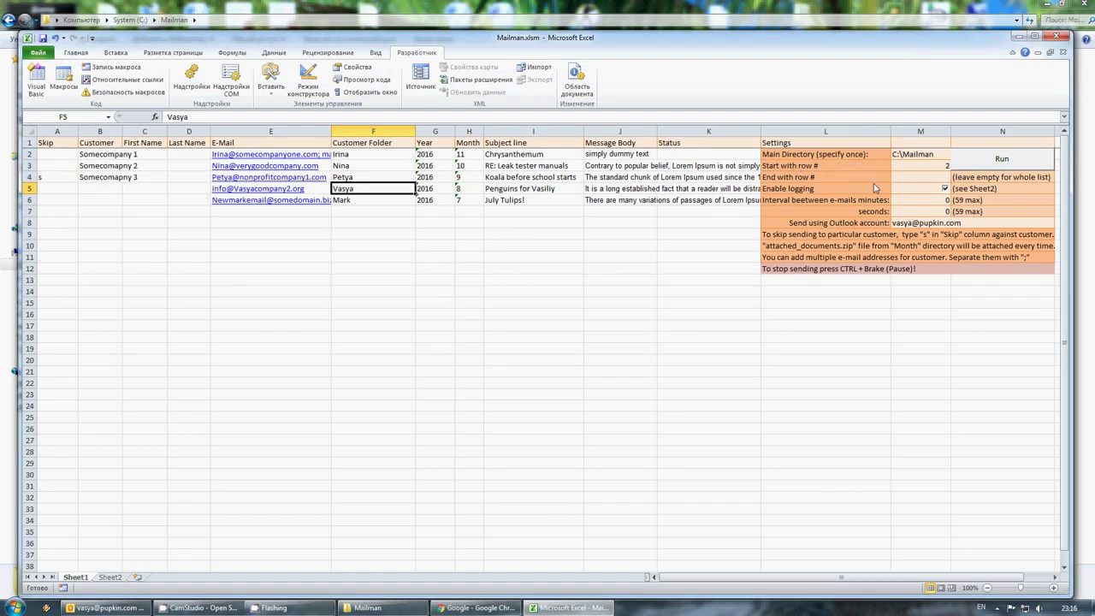
# - Examine the Start with row # setting, and view the sending account's mailbox in Outlook before minimizing it
pyautogui.click(785, 165)
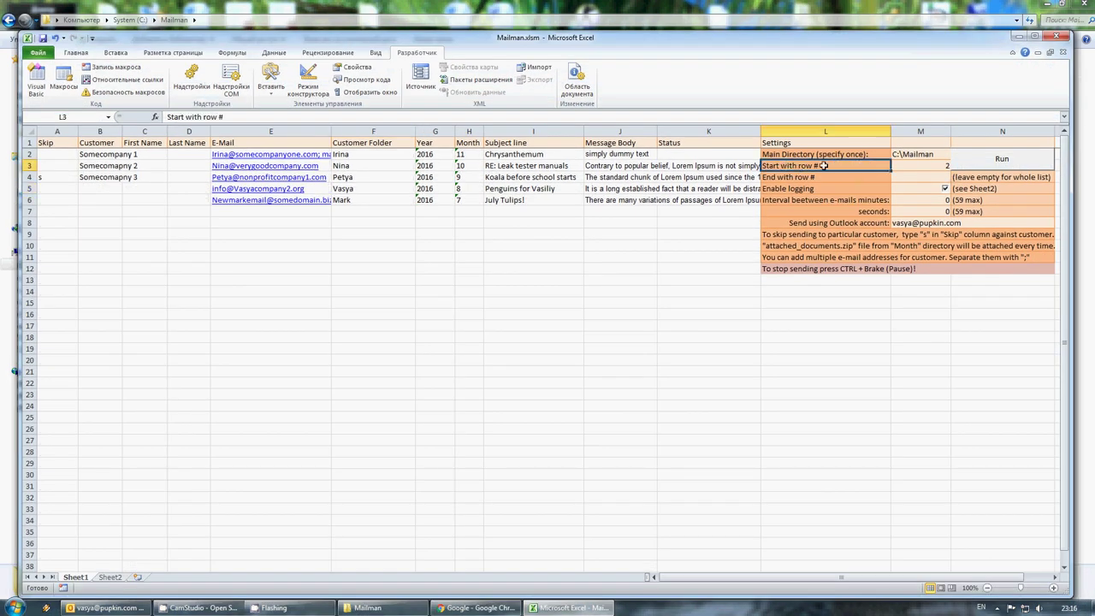
pyautogui.click(924, 165)
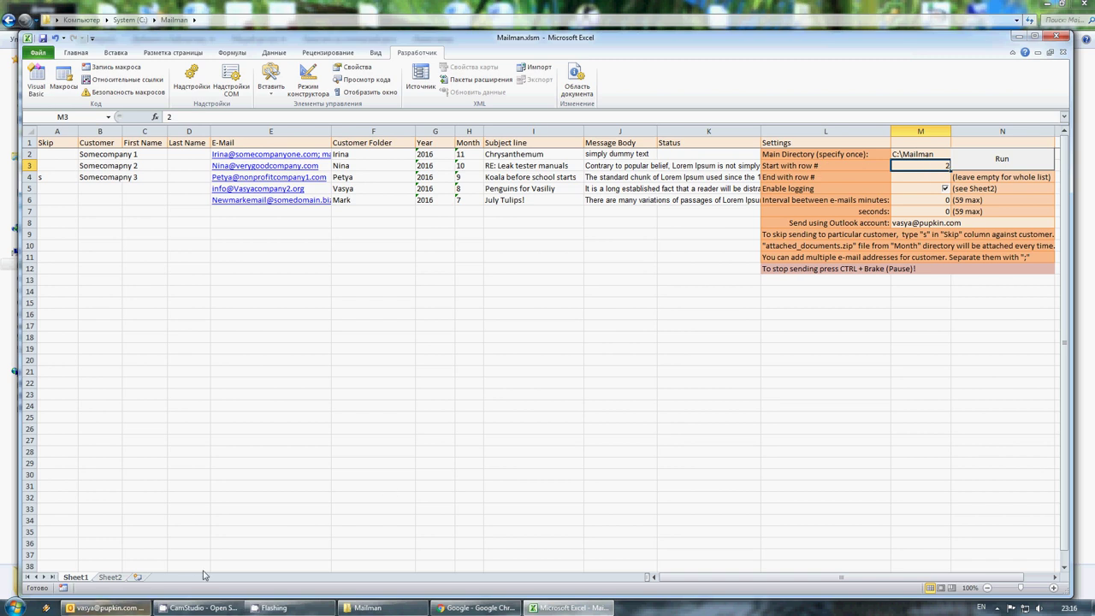
pyautogui.click(122, 609)
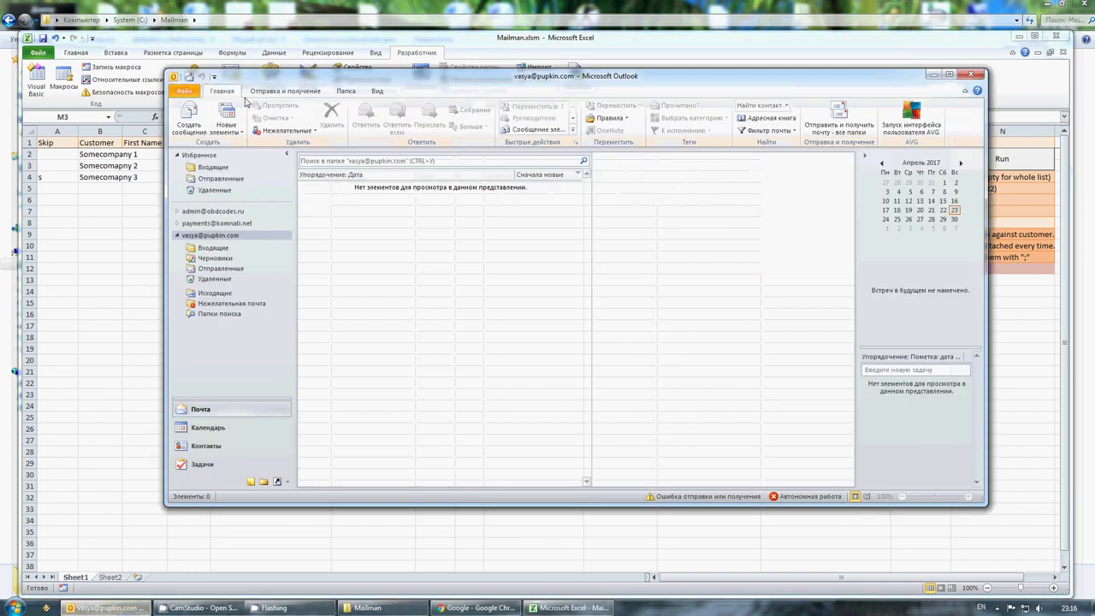
pyautogui.moveTo(340, 82); pyautogui.dragTo(340, 106)
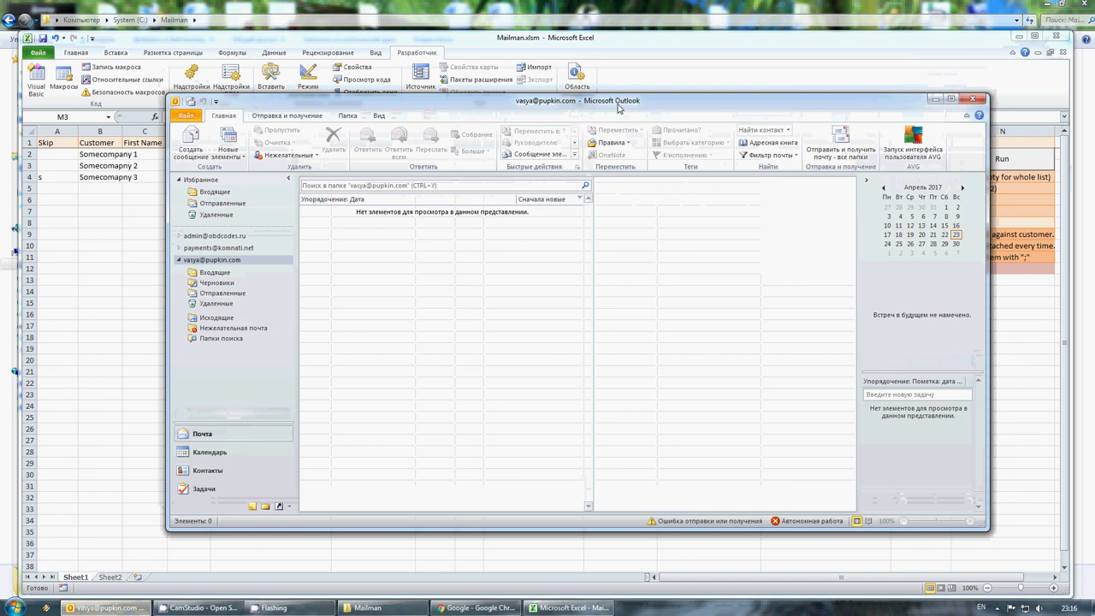
pyautogui.click(936, 99)
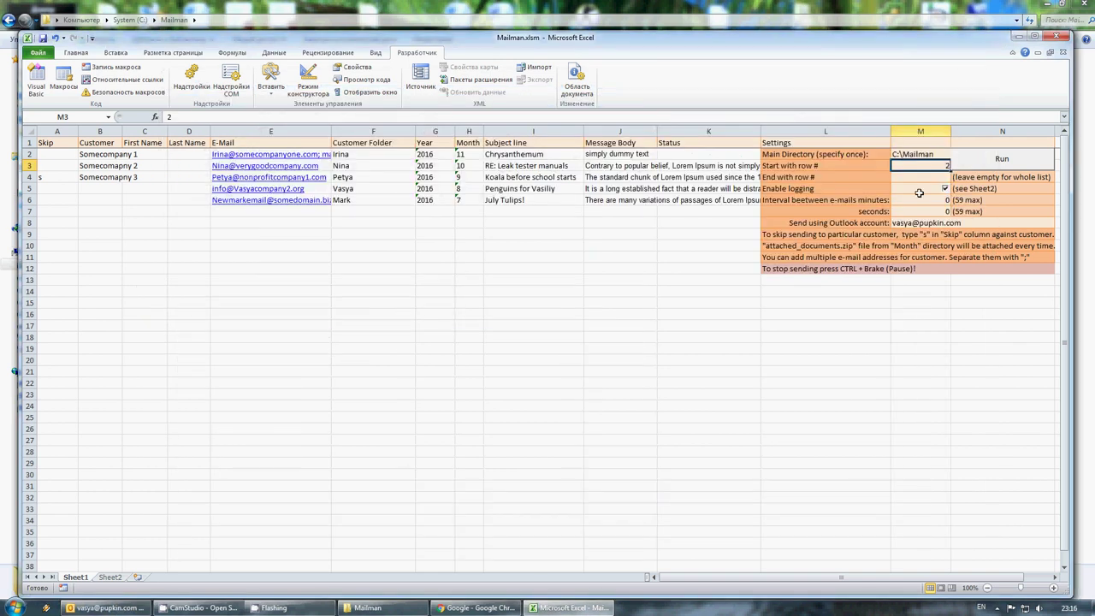
# - Revisit the Start with row # setting and highlight the empty range A11:K26 below the customer list
pyautogui.click(858, 168)
pyautogui.click(910, 167)
pyautogui.click(113, 223)
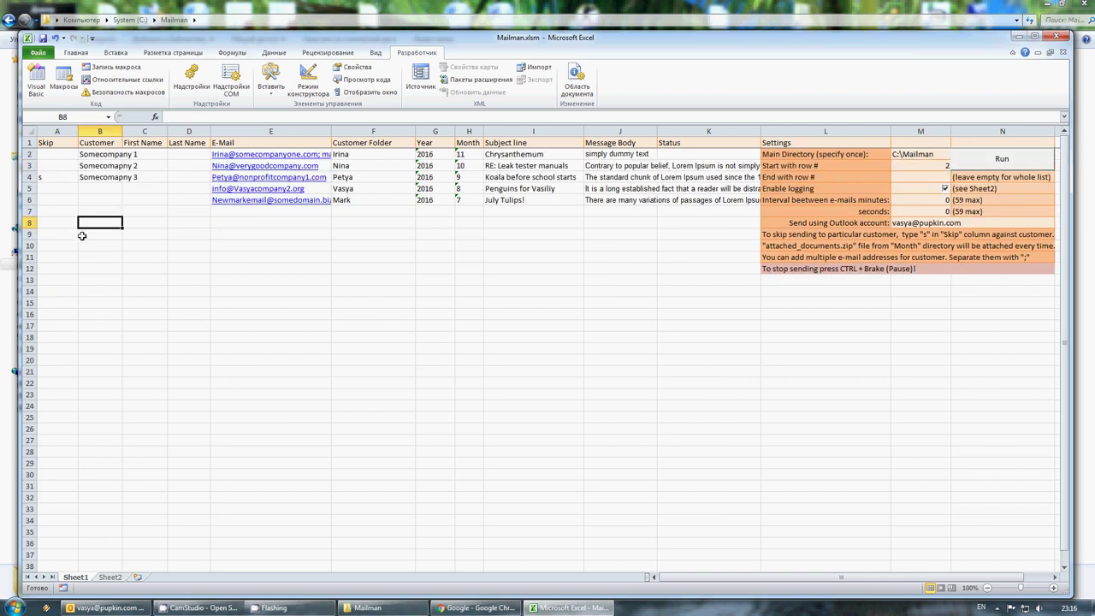
pyautogui.moveTo(53, 257); pyautogui.dragTo(676, 410)
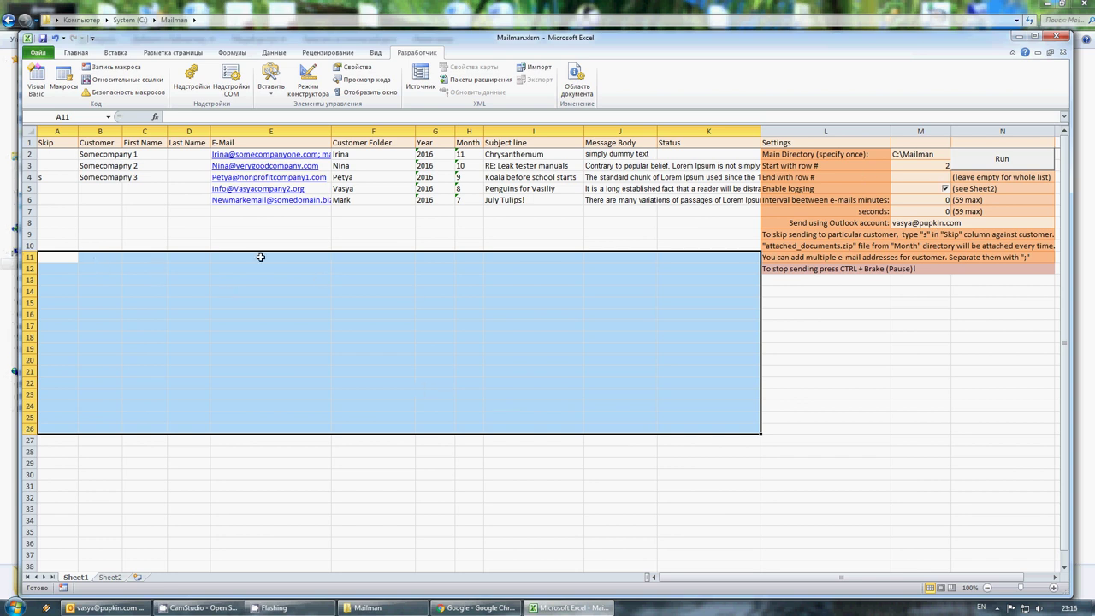
# - Examine the Start with row # value against the first customer entry in row 2, leaving the value as it is
pyautogui.click(925, 163)
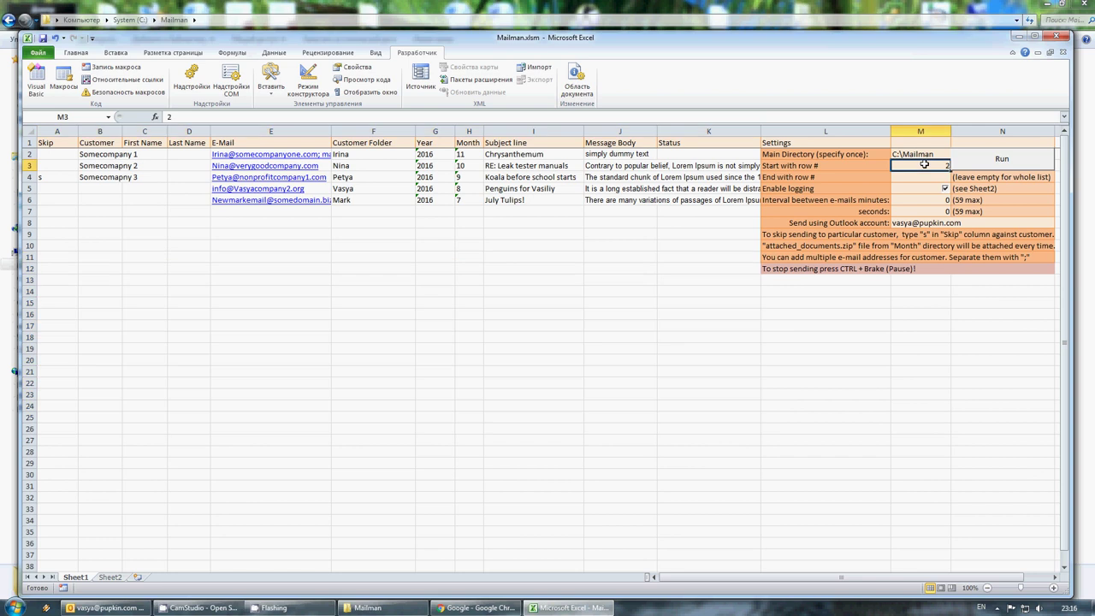
pyautogui.doubleClick(944, 163)
pyautogui.doubleClick(946, 164)
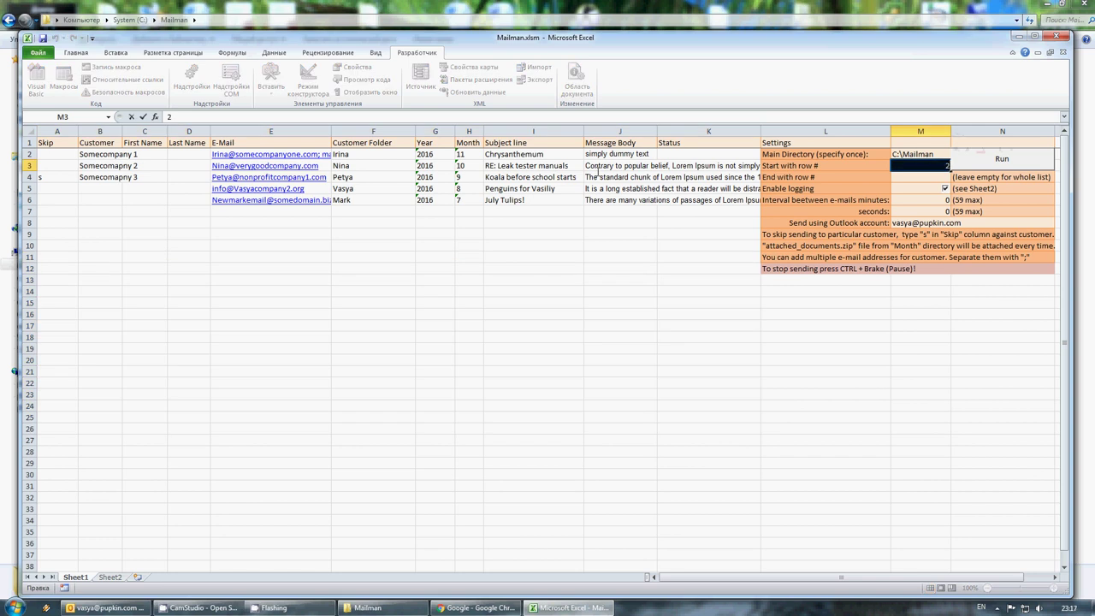
pyautogui.click(38, 154)
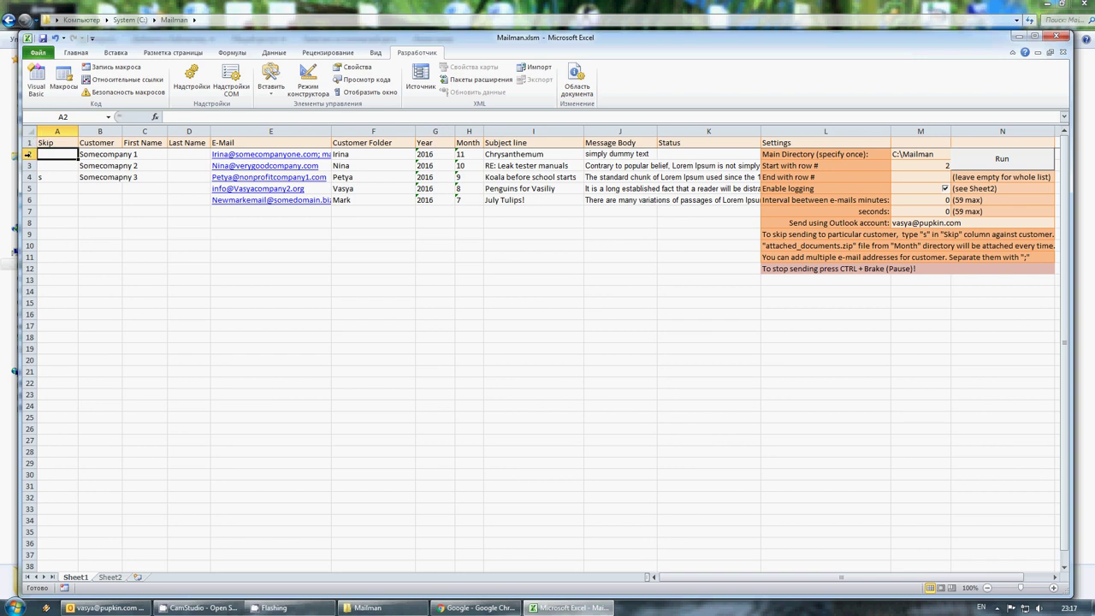
pyautogui.click(99, 157)
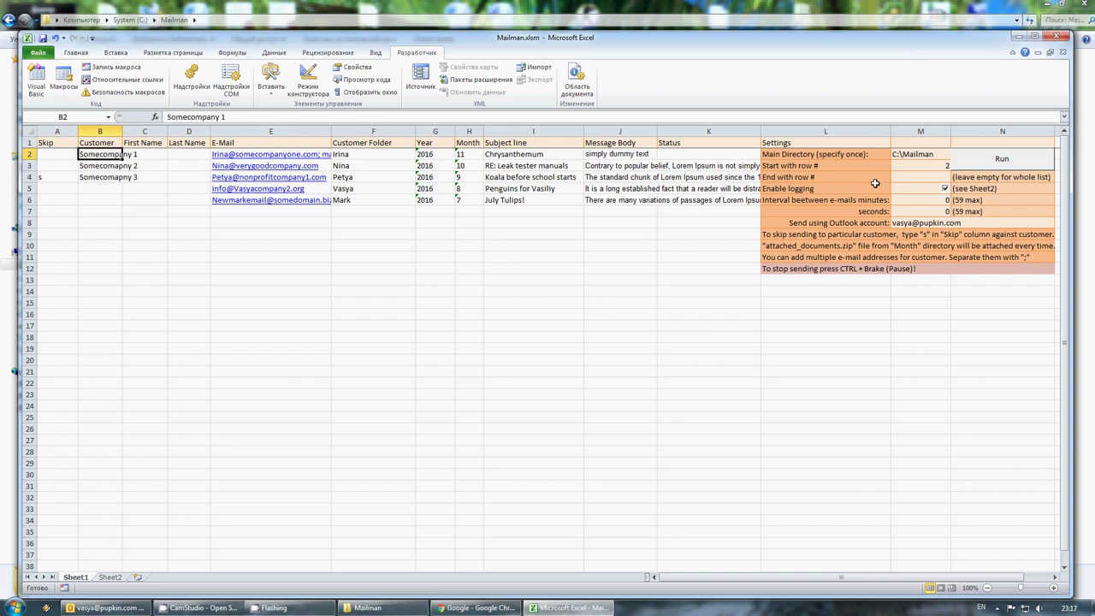
# - Examine the Enable logging setting and view the customer log table on Sheet2
pyautogui.click(785, 187)
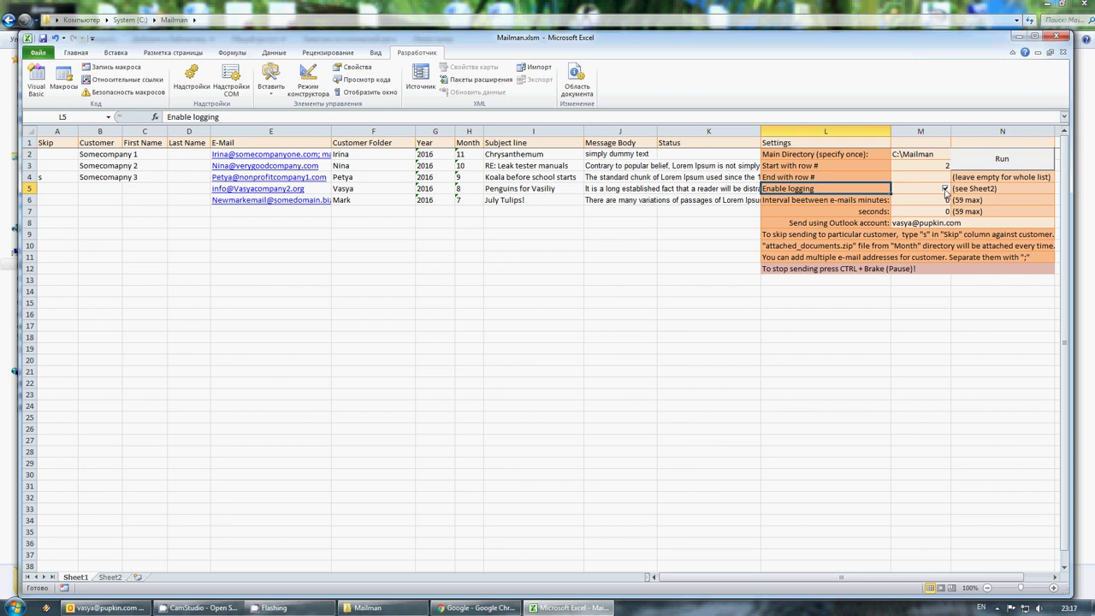
pyautogui.click(110, 578)
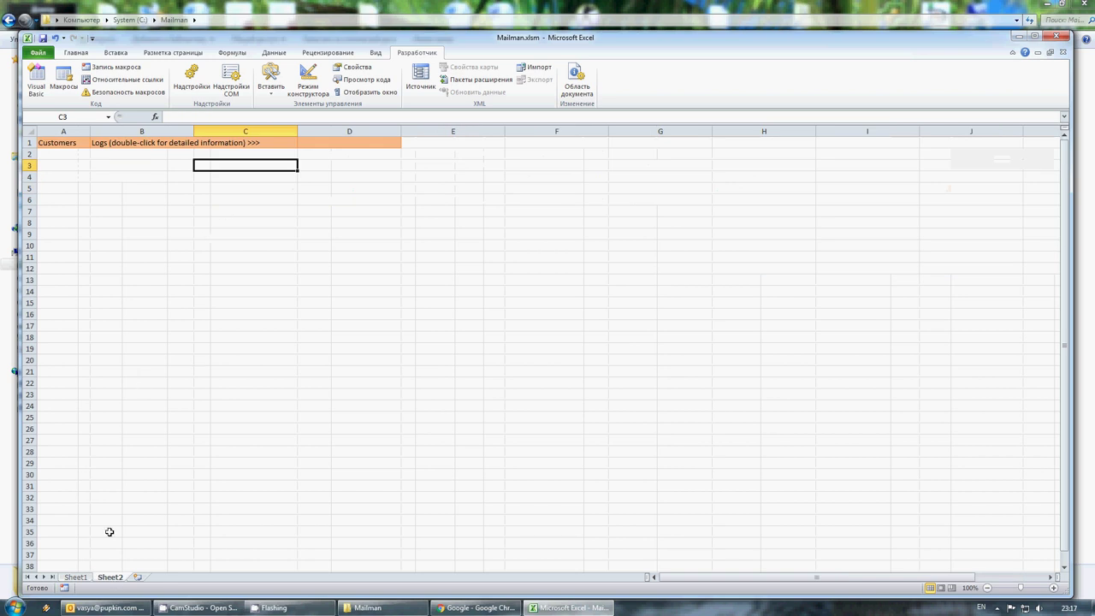
# - Return to Sheet1 and examine the minutes and seconds settings for the interval between e-mails, leaving both values as they are
pyautogui.click(75, 578)
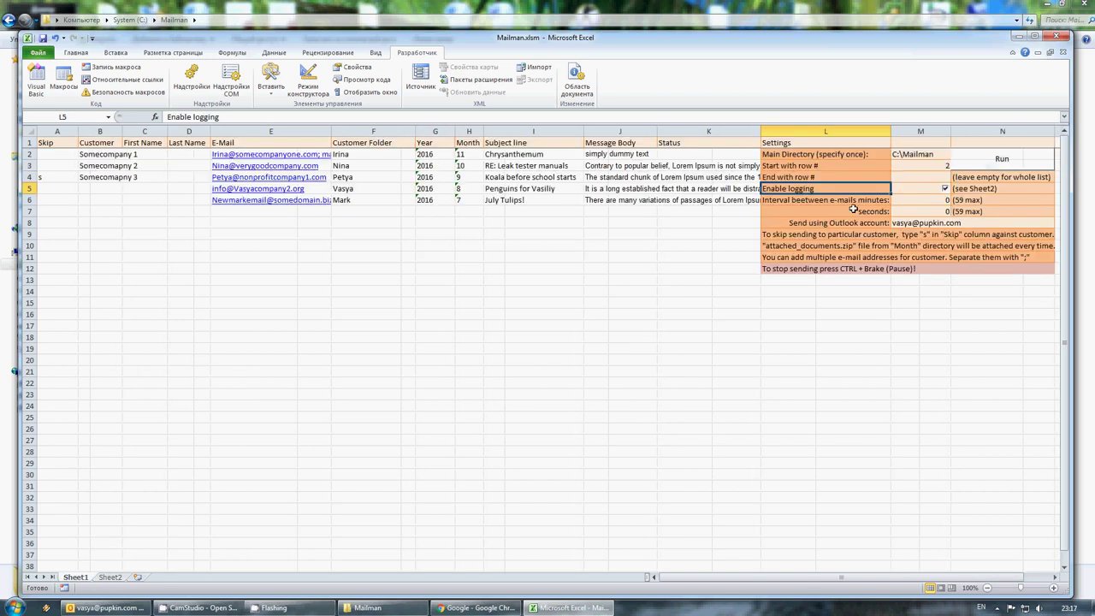
pyautogui.click(793, 203)
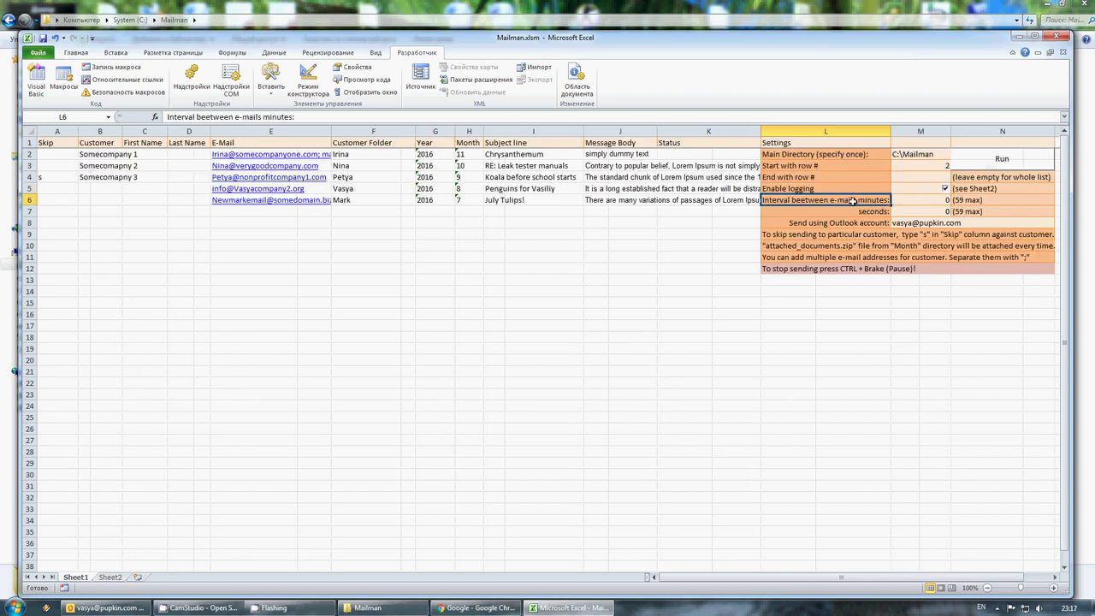
pyautogui.click(921, 204)
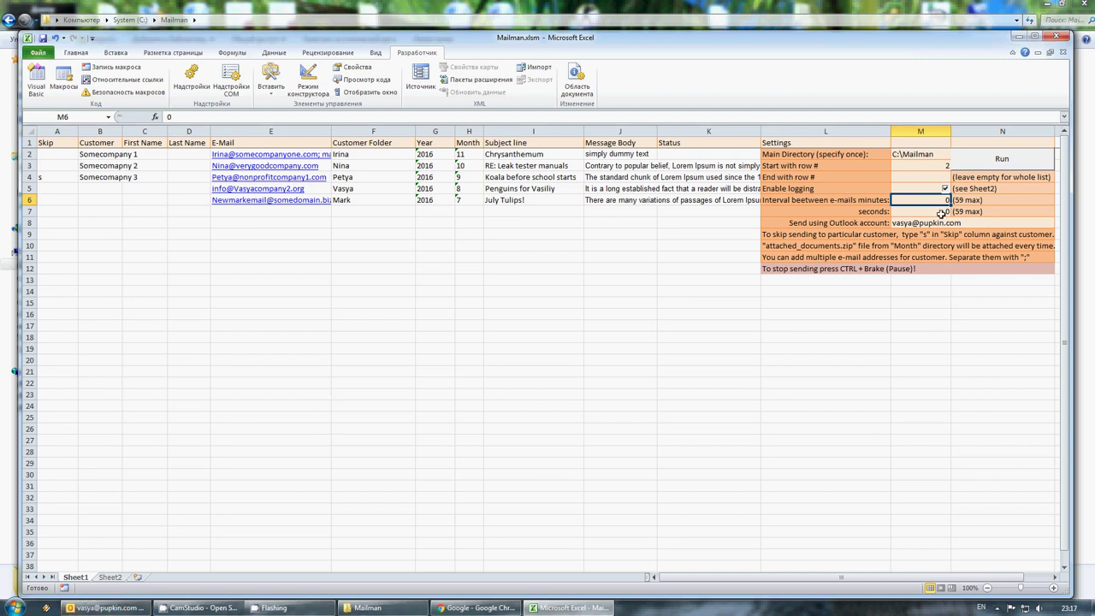
pyautogui.click(905, 214)
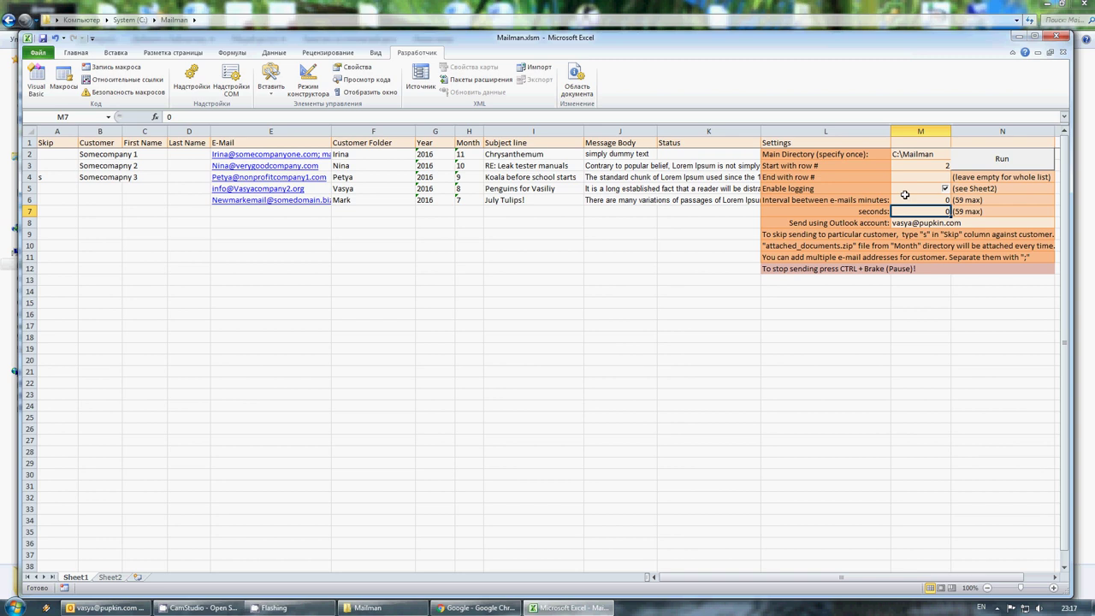
pyautogui.click(904, 196)
pyautogui.click(920, 211)
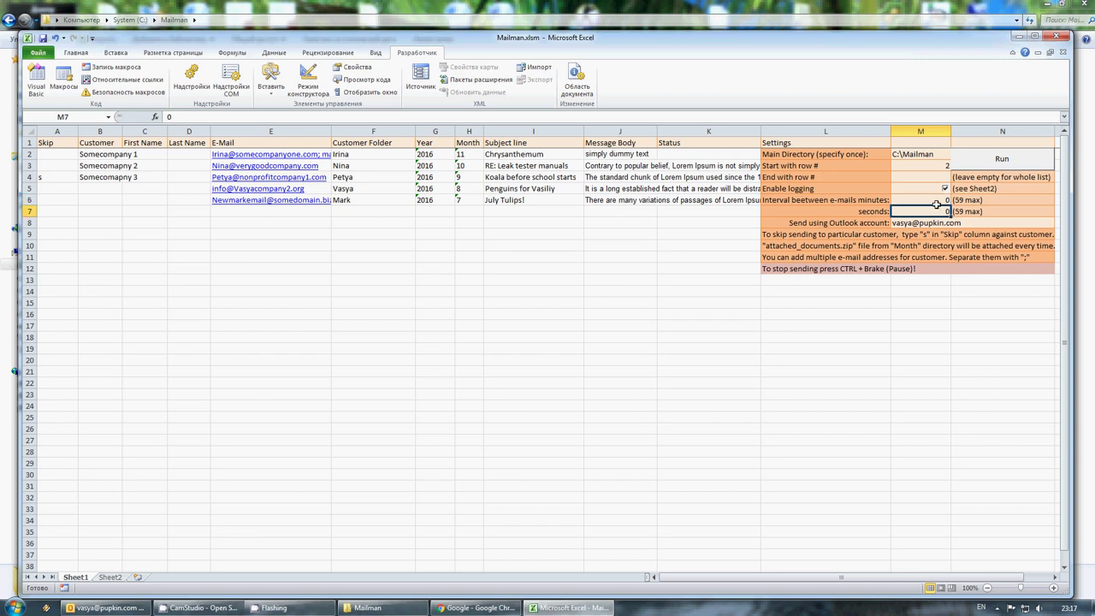
# - Examine the Send using Outlook account setting and locate the matching account's mailbox in Outlook
pyautogui.click(814, 224)
pyautogui.click(937, 224)
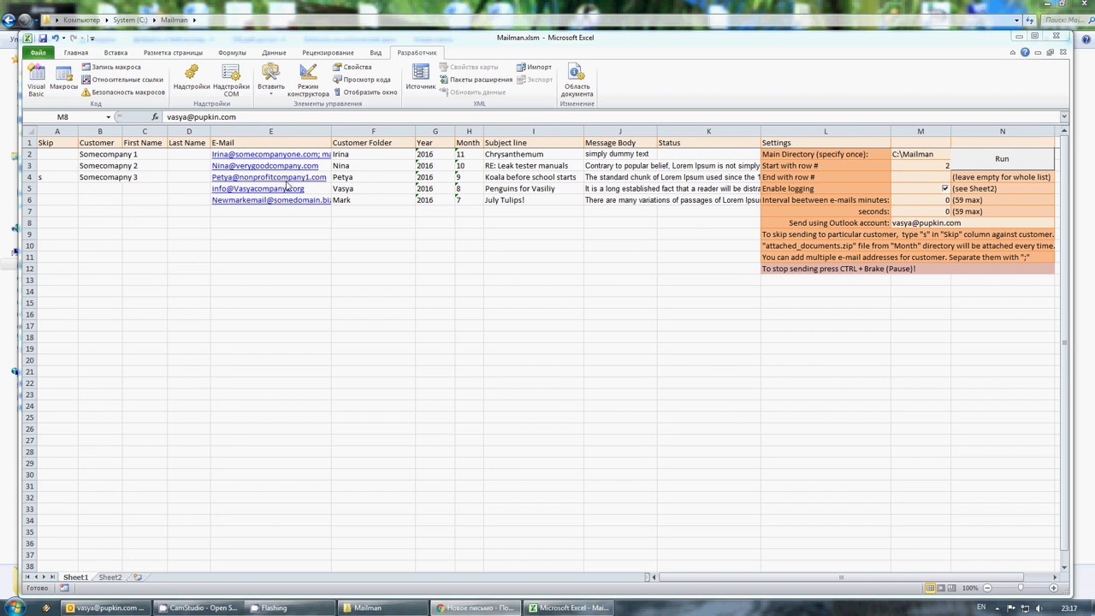
pyautogui.click(103, 607)
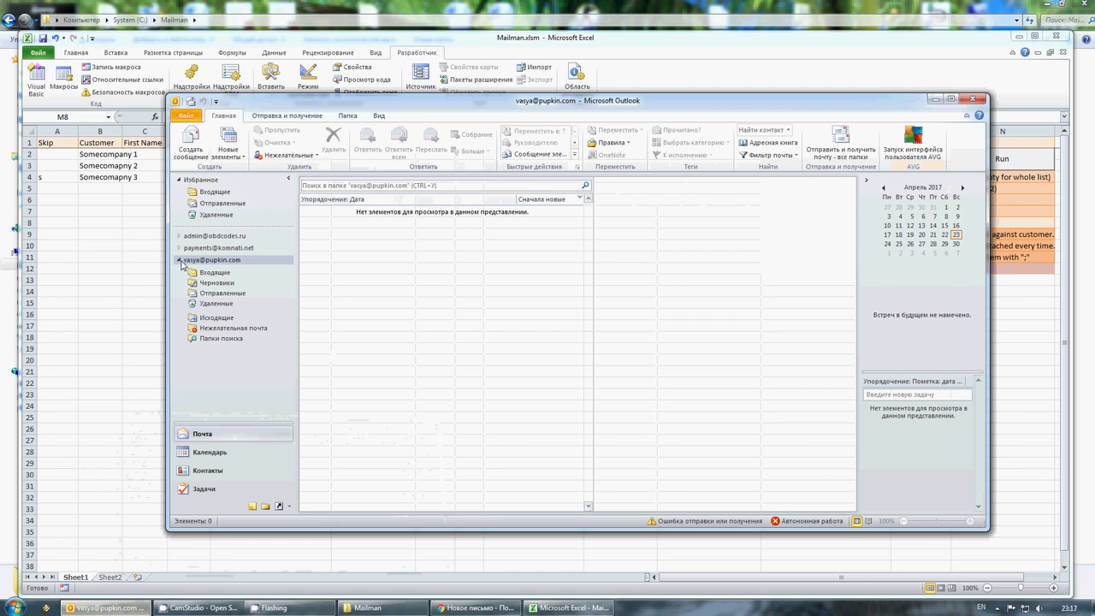
pyautogui.click(214, 261)
# - View the sending account's properties in Outlook, then return to its mailbox
pyautogui.rightClick(207, 260)
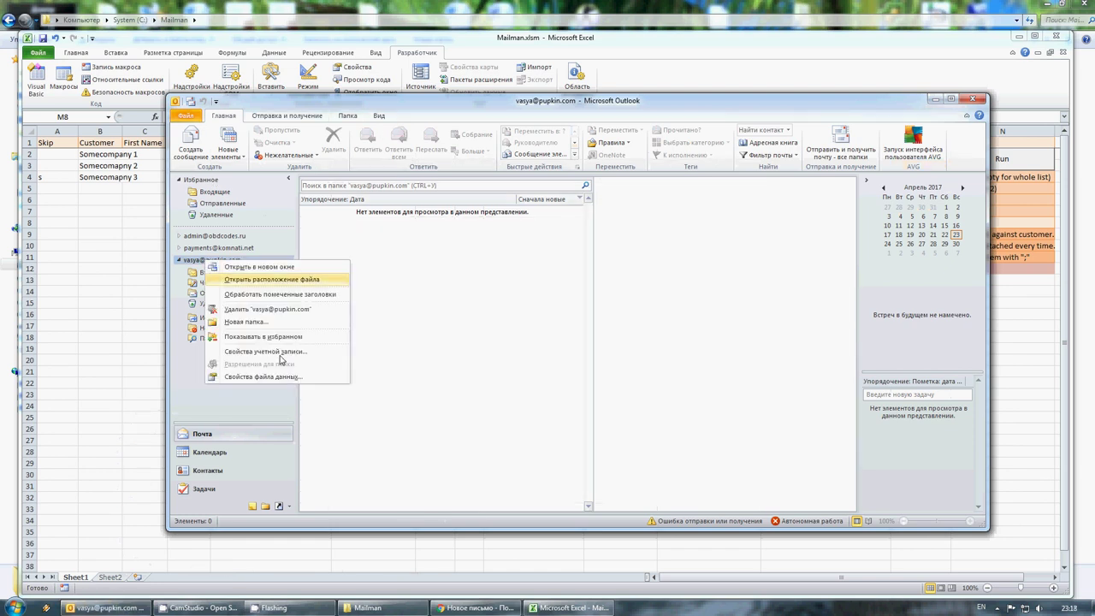
pyautogui.click(201, 266)
pyautogui.rightClick(210, 261)
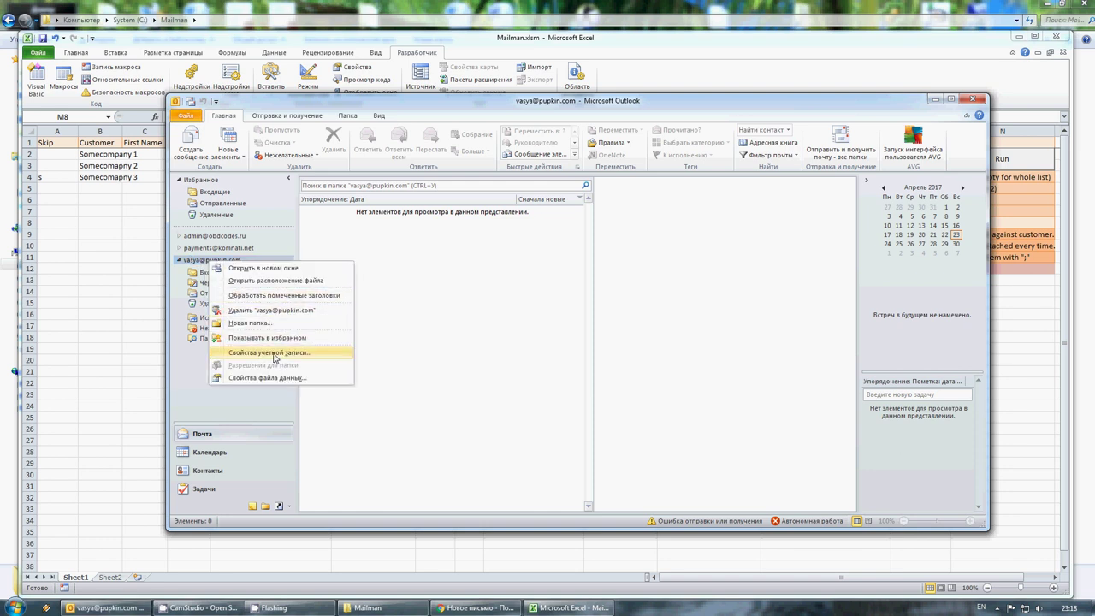
pyautogui.click(270, 354)
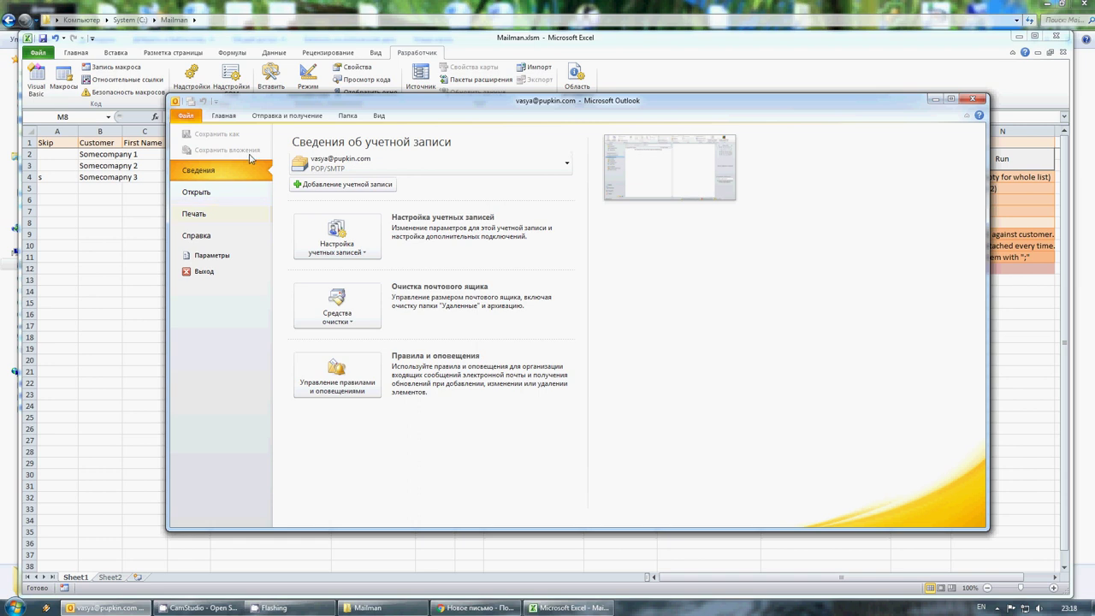
pyautogui.click(178, 121)
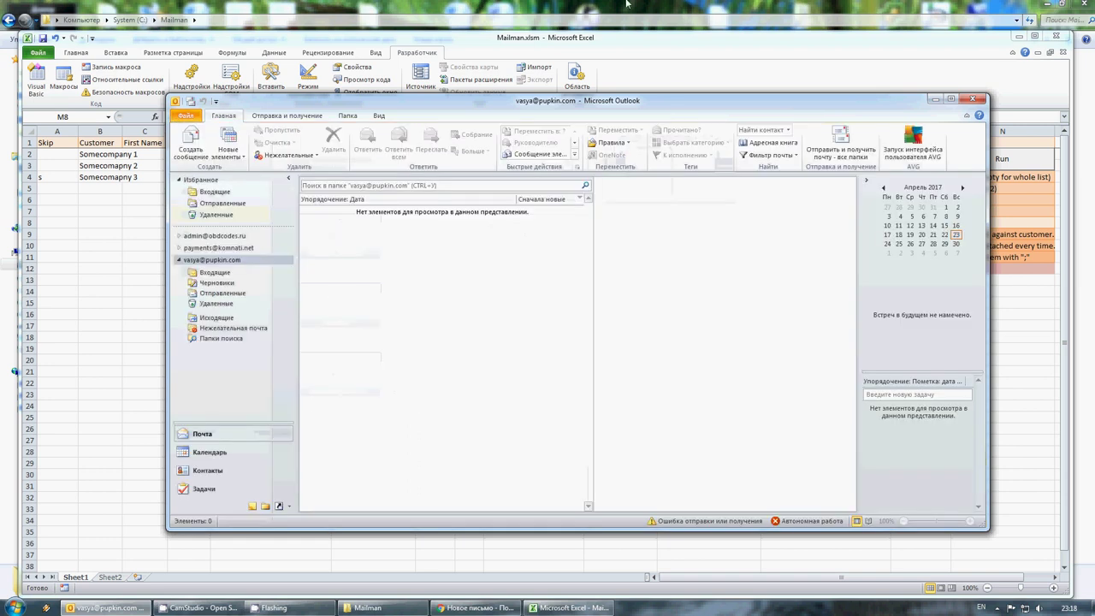
# - Switch back to Mailman.xlsm, leave End with row # empty and run the mailing for the whole list
pyautogui.hotkey('alt', 'Tab')
pyautogui.hotkey('alt', 'Tab')
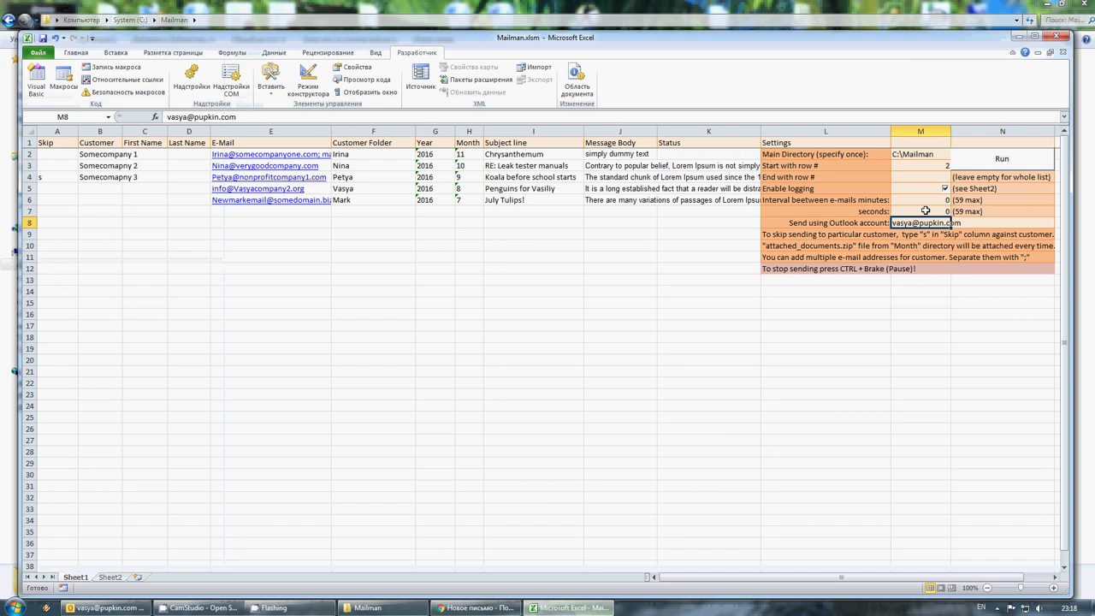
pyautogui.click(908, 176)
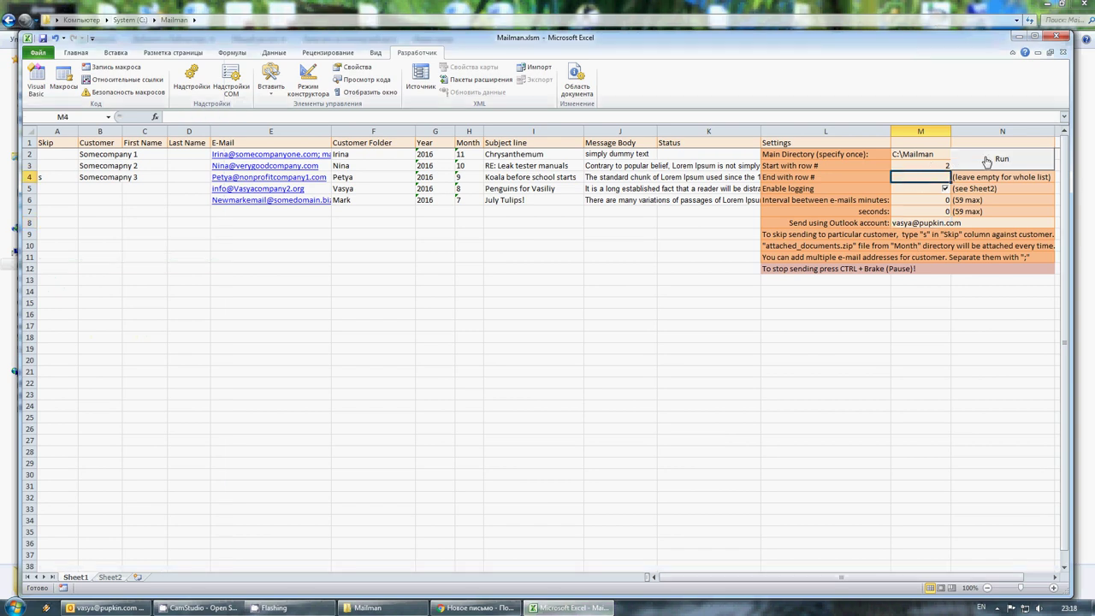
pyautogui.click(990, 161)
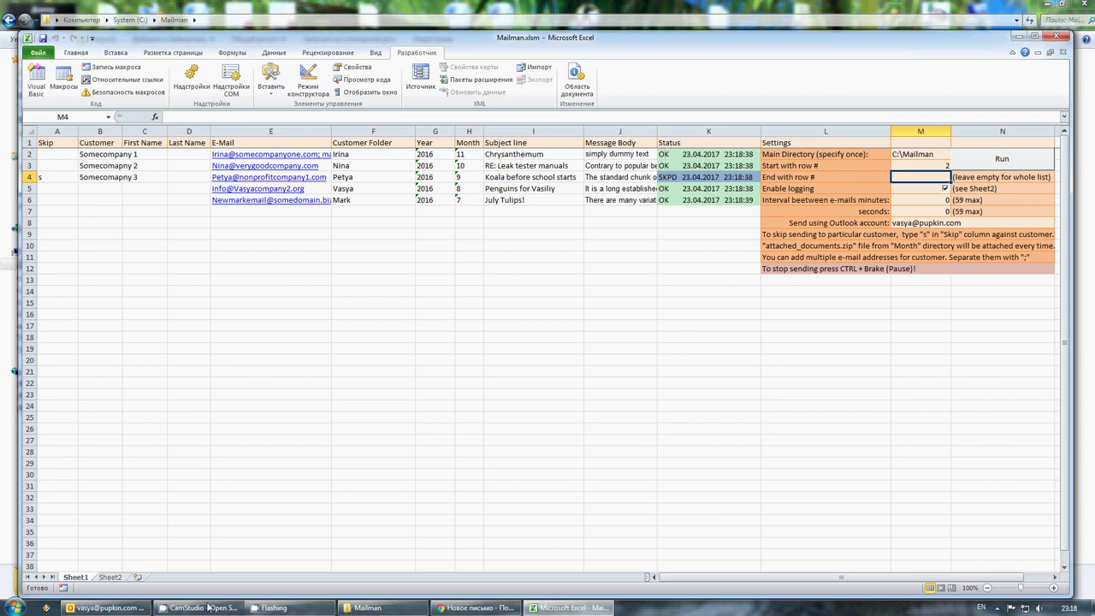
# - Examine the Status entries of the customer rows and the "s" skip mark in row 4
pyautogui.click(682, 154)
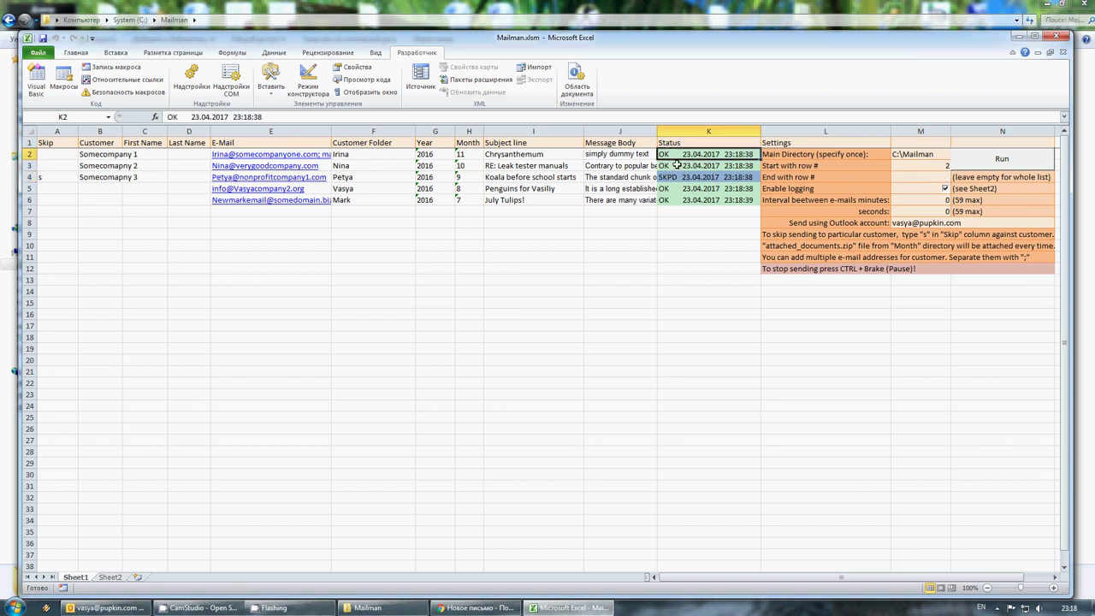
pyautogui.click(677, 165)
pyautogui.click(680, 177)
pyautogui.keyDown('shift'); pyautogui.click(681, 200); pyautogui.keyUp('shift')
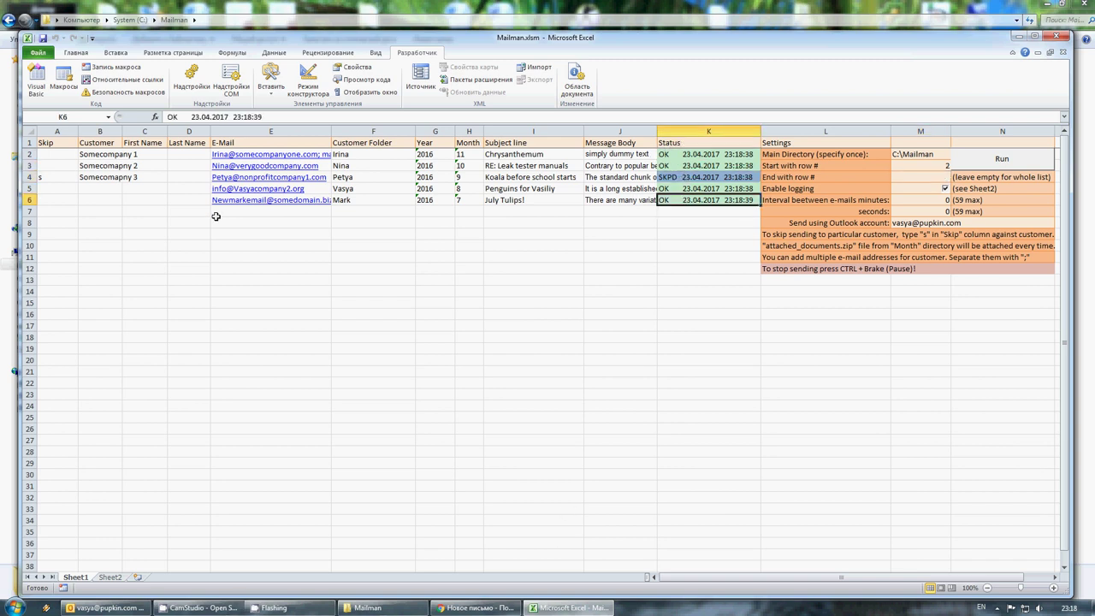
pyautogui.click(73, 177)
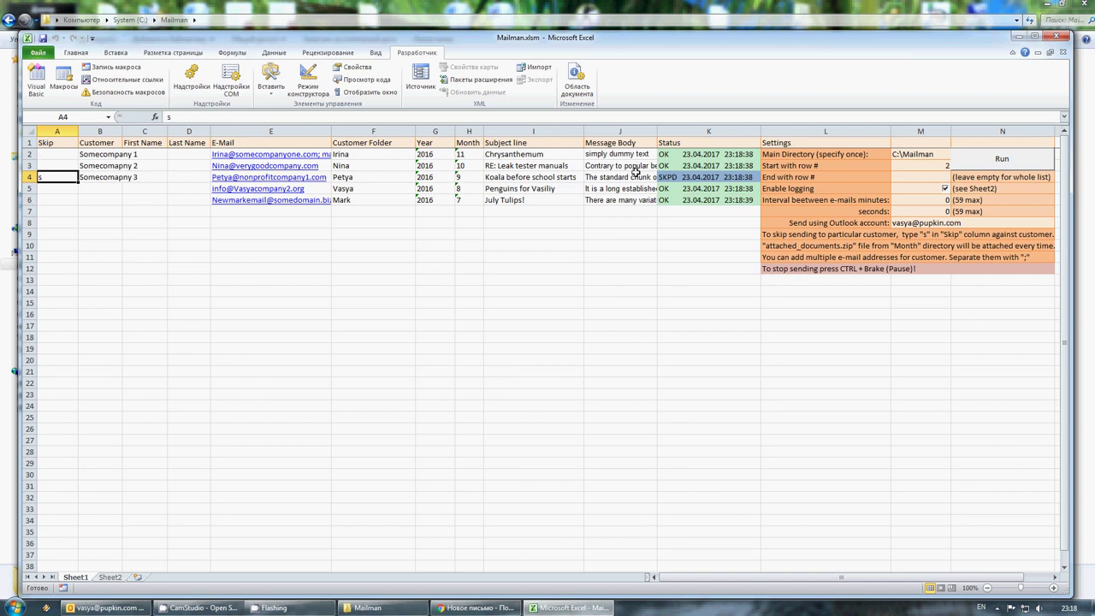
# - Review the Status entries of the non-skipped customers in rows 2, 3, 5 and 6
pyautogui.click(713, 154)
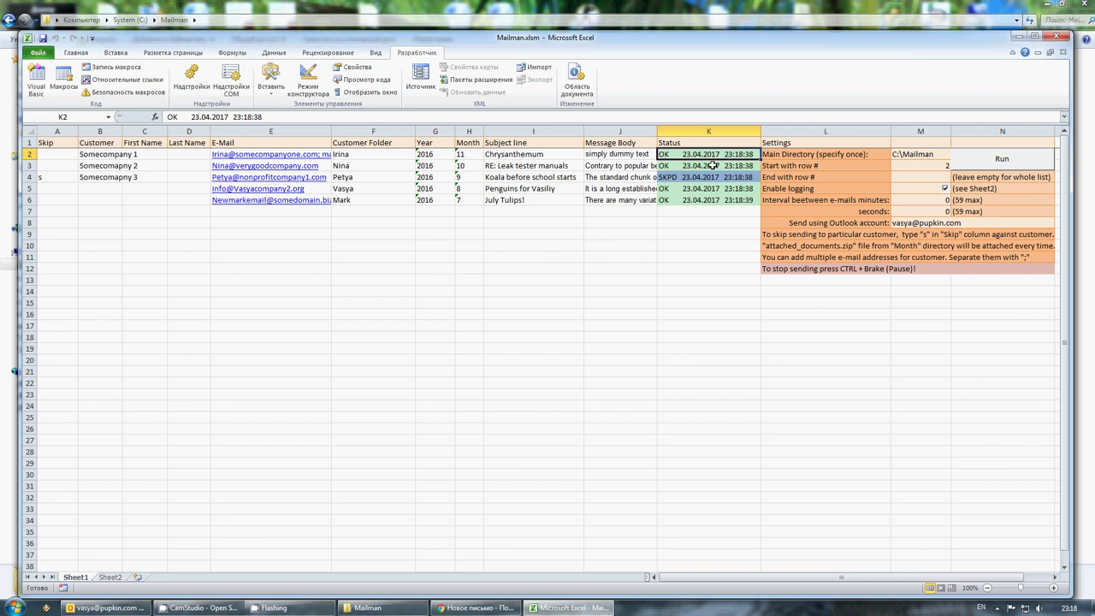
pyautogui.click(713, 165)
pyautogui.click(695, 189)
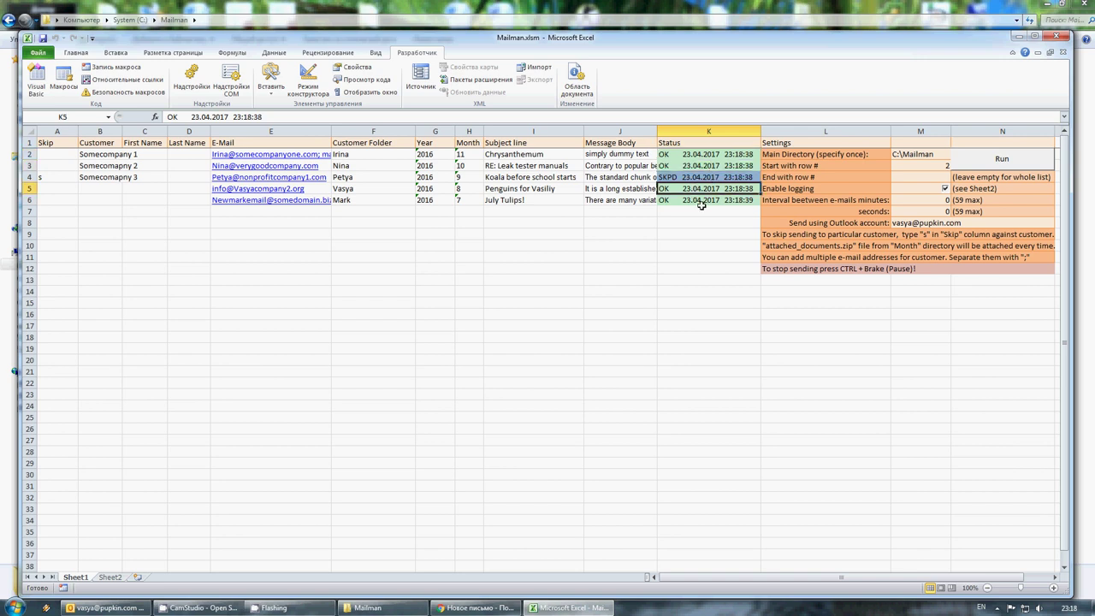
pyautogui.click(701, 203)
pyautogui.click(689, 156)
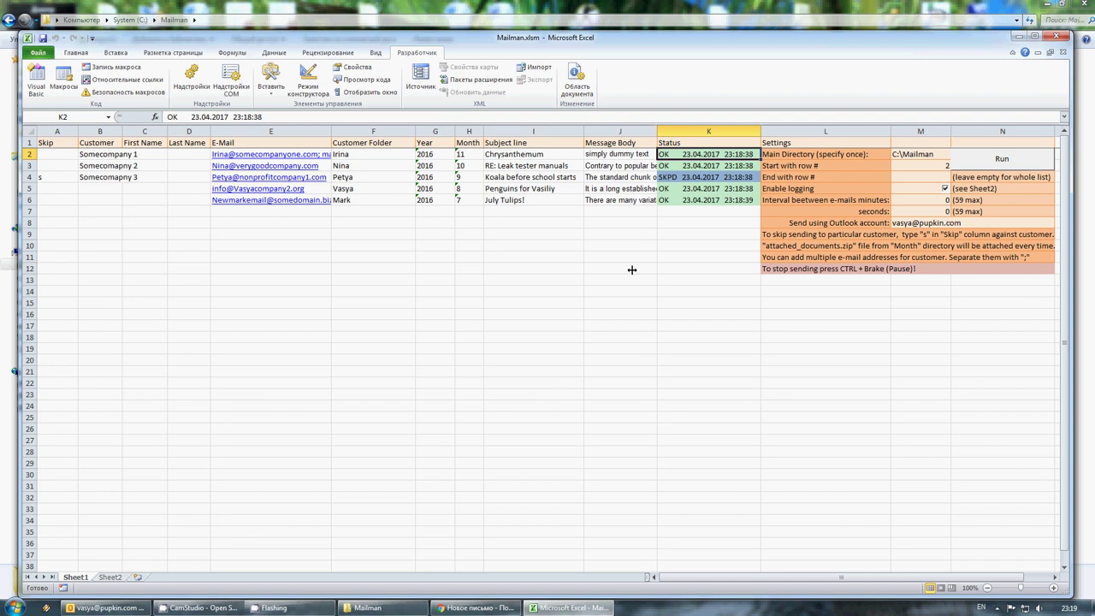
# - Switch to Outlook, open the sending account's Outbox (Исходящие) and look through the queued messages
pyautogui.click(103, 607)
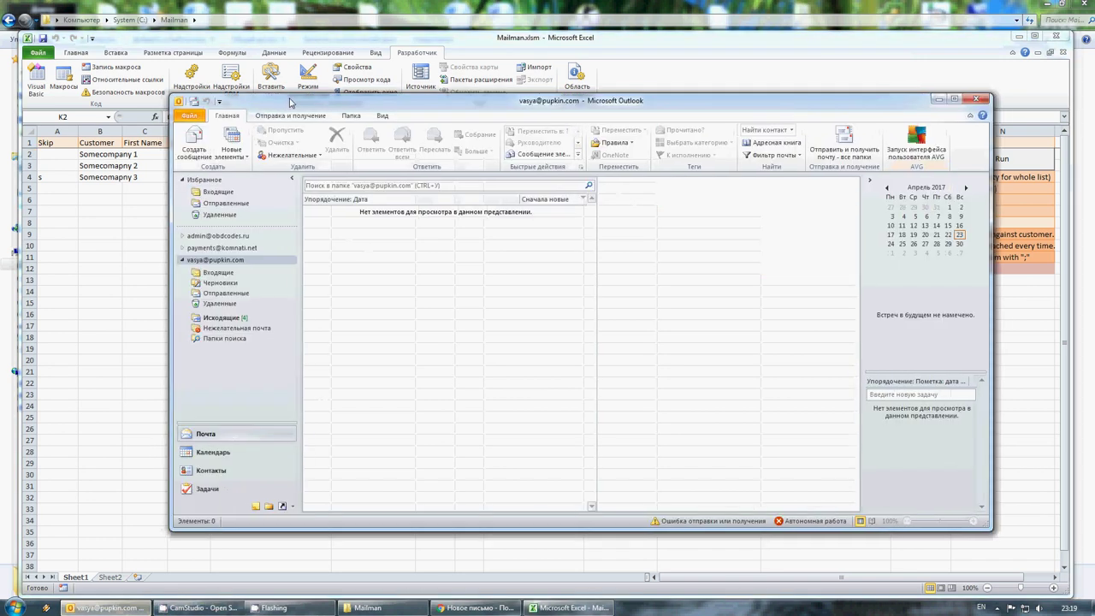
pyautogui.click(240, 316)
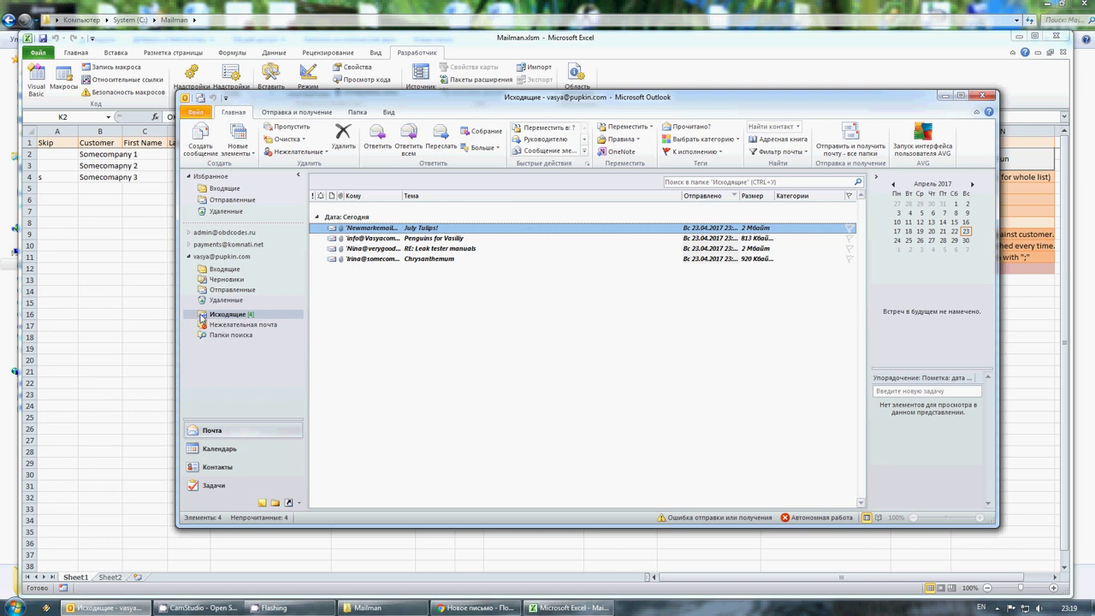
pyautogui.click(227, 315)
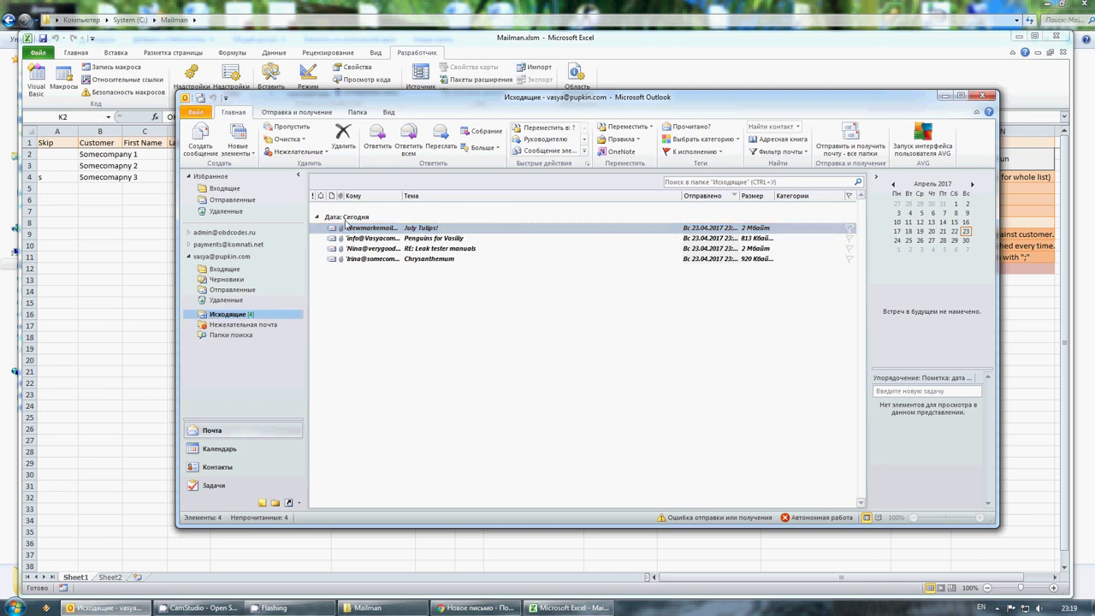
pyautogui.click(447, 239)
pyautogui.click(450, 248)
pyautogui.click(450, 259)
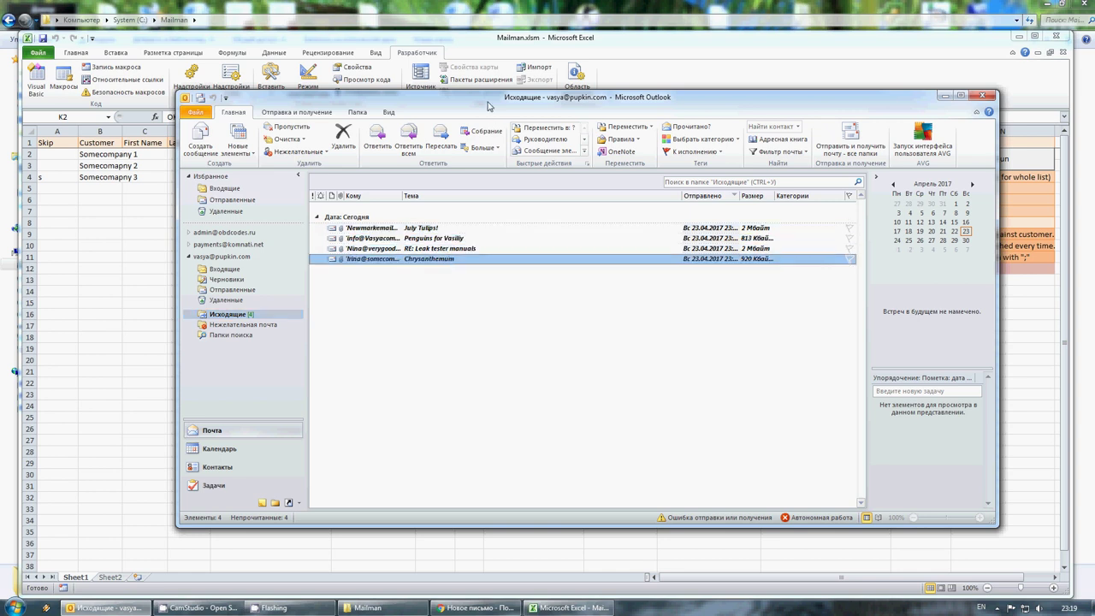
# - Move the Outlook window so the customer list stays in view, and widen the Outbox's Кому column to show full recipient addresses
pyautogui.moveTo(487, 105); pyautogui.dragTo(611, 269)
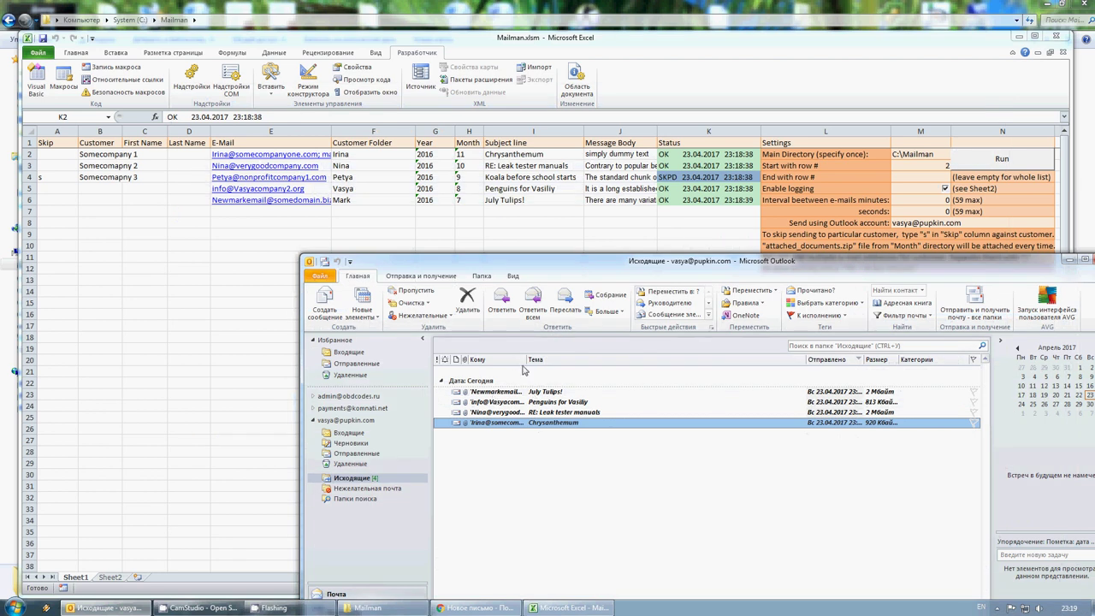
pyautogui.click(556, 393)
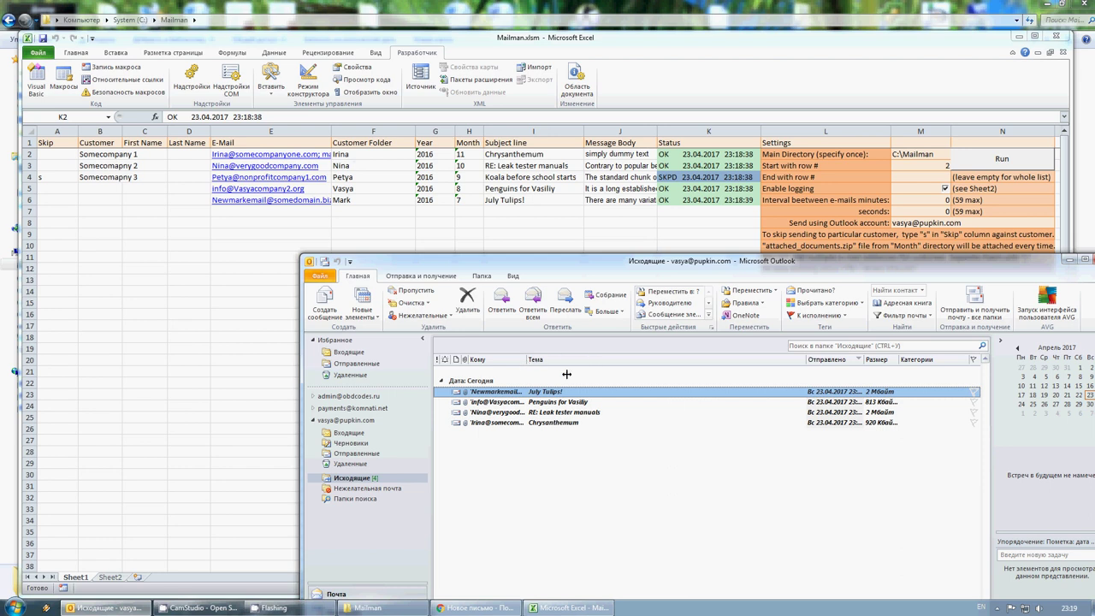
pyautogui.press('Up')
pyautogui.press('Up')
pyautogui.press('Up')
pyautogui.press('Up')
pyautogui.press('Up')
pyautogui.press('Up')
pyautogui.press('Up')
pyautogui.press('Up')
pyautogui.press('Left')
pyautogui.press('Left')
pyautogui.press('Left')
pyautogui.press('Left')
pyautogui.press('Left')
pyautogui.press('Left')
pyautogui.press('Left')
pyautogui.press('Left')
pyautogui.press('Return')
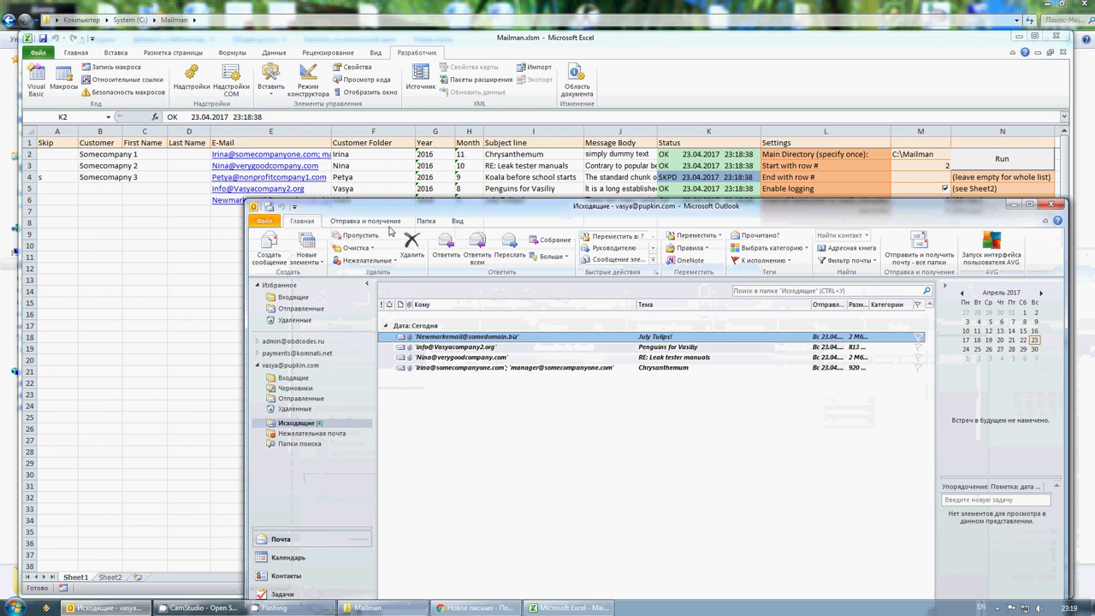
# - Check the recipients of the Chrysanthemum message, then open the "July Tulips!" message and highlight its entire body text
pyautogui.click(518, 368)
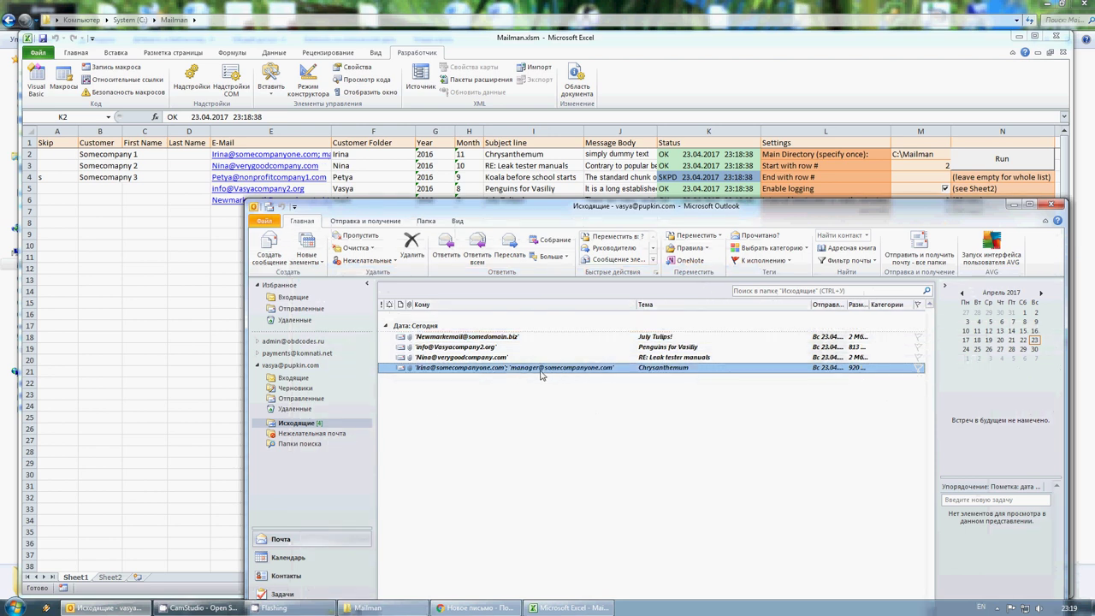
pyautogui.click(622, 337)
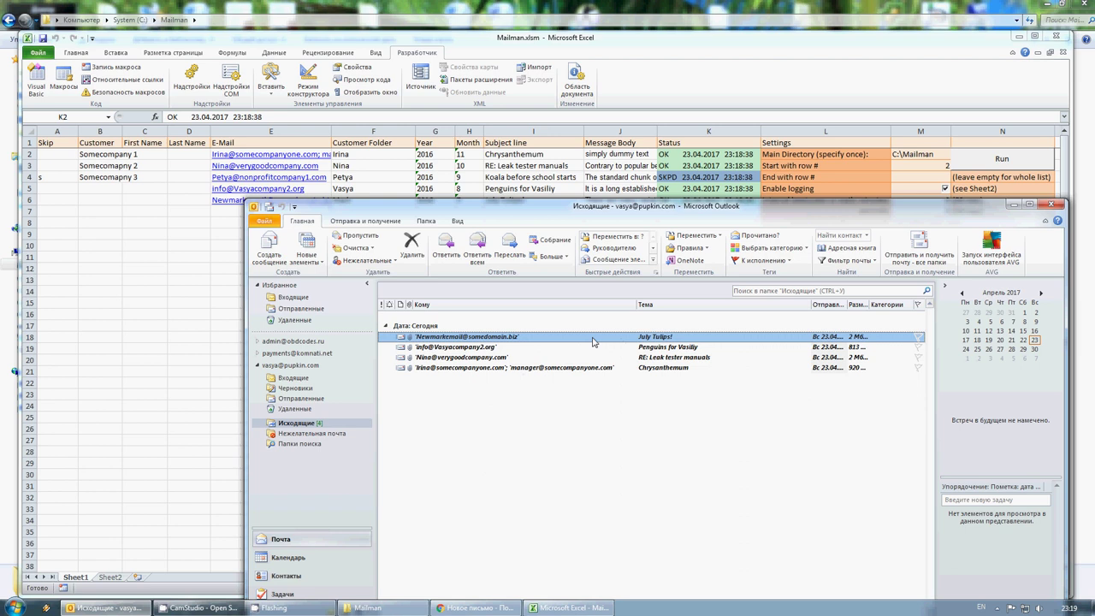
pyautogui.doubleClick(594, 338)
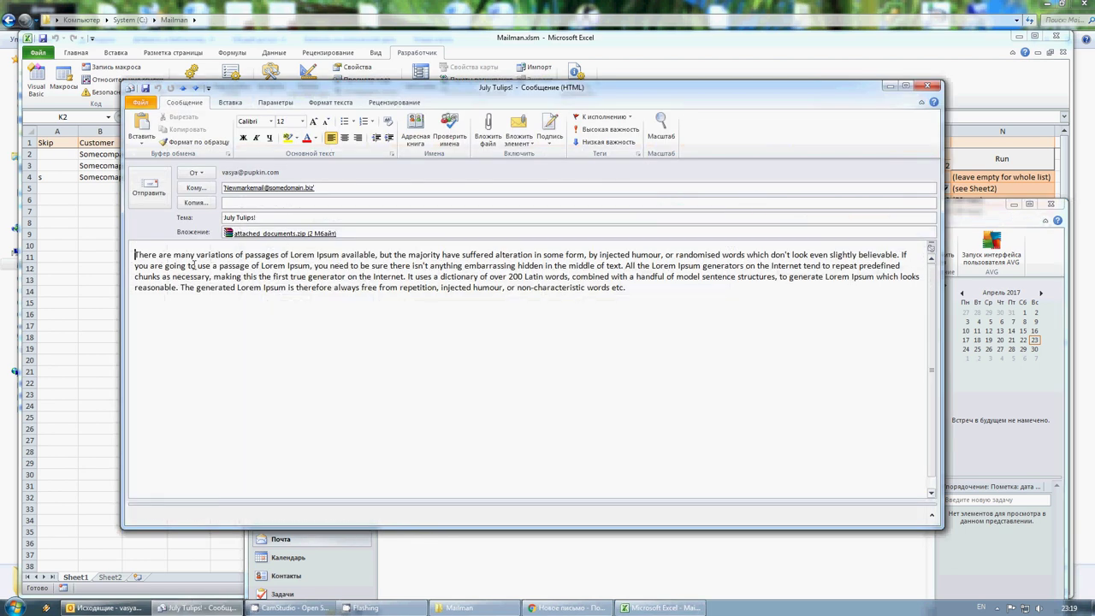
pyautogui.moveTo(135, 254); pyautogui.dragTo(488, 276)
pyautogui.click(487, 276)
pyautogui.moveTo(627, 287); pyautogui.dragTo(440, 288)
pyautogui.hotkey('ctrl', 'Home')
pyautogui.hotkey('shift', 'Right')
pyautogui.hotkey('shift', 'Right')
pyautogui.hotkey('shift', 'Right')
pyautogui.hotkey('ctrl', 'a')
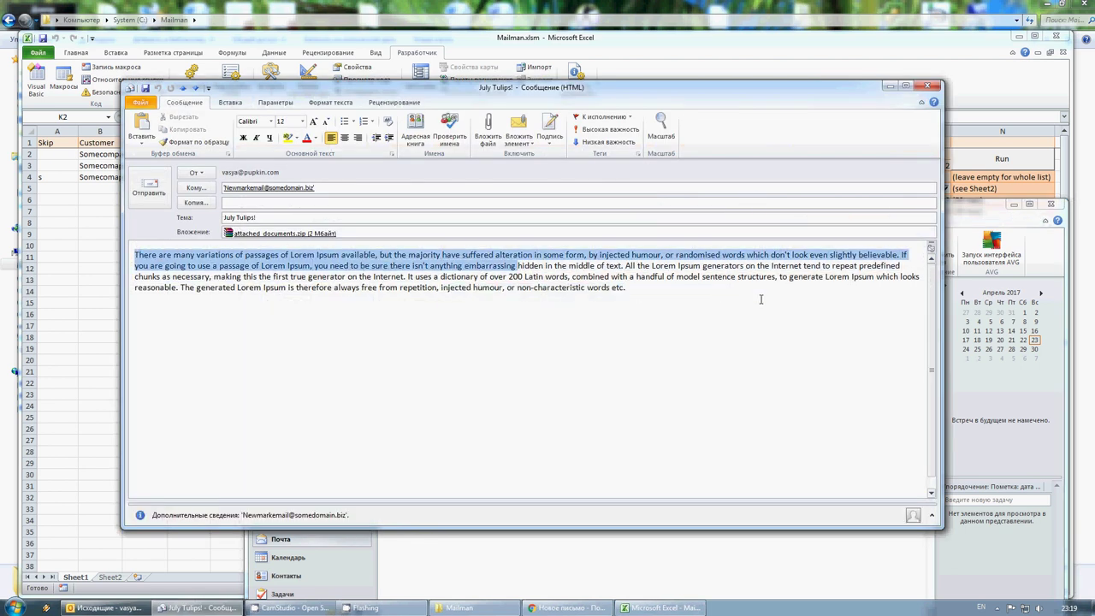
# - Reposition the "July Tulips!" message window and open its attached_documents.zip attachment
pyautogui.moveTo(345, 83); pyautogui.dragTo(440, 95)
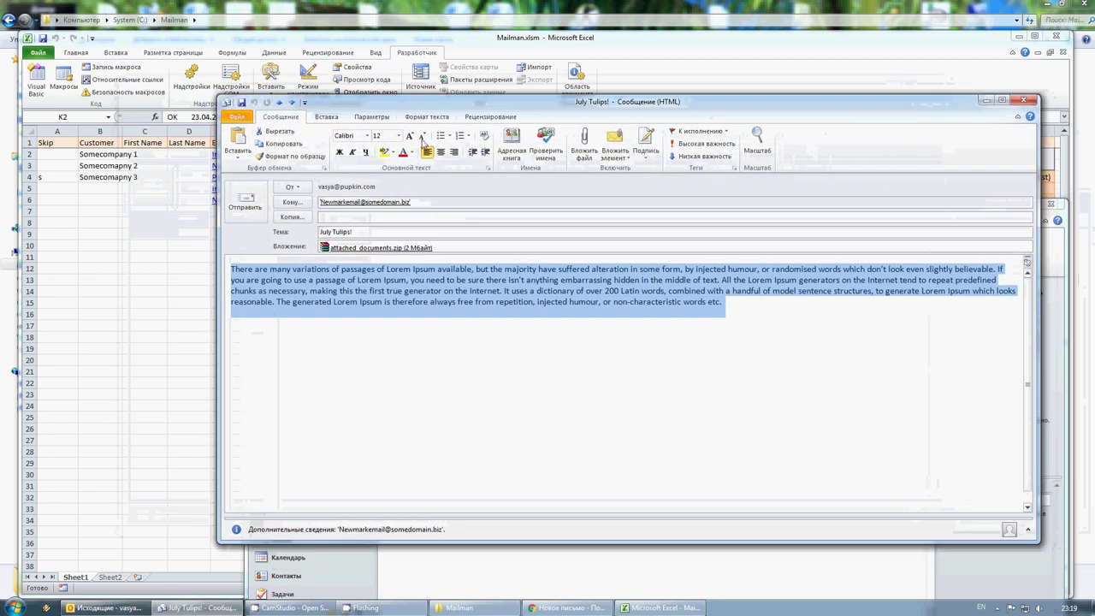
pyautogui.click(363, 247)
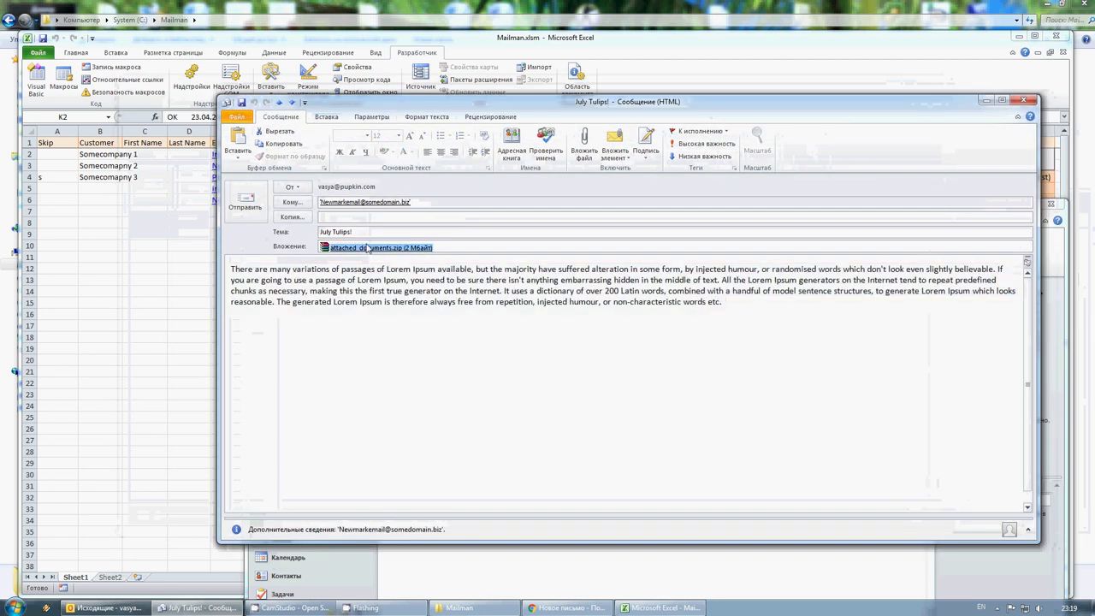
pyautogui.doubleClick(325, 248)
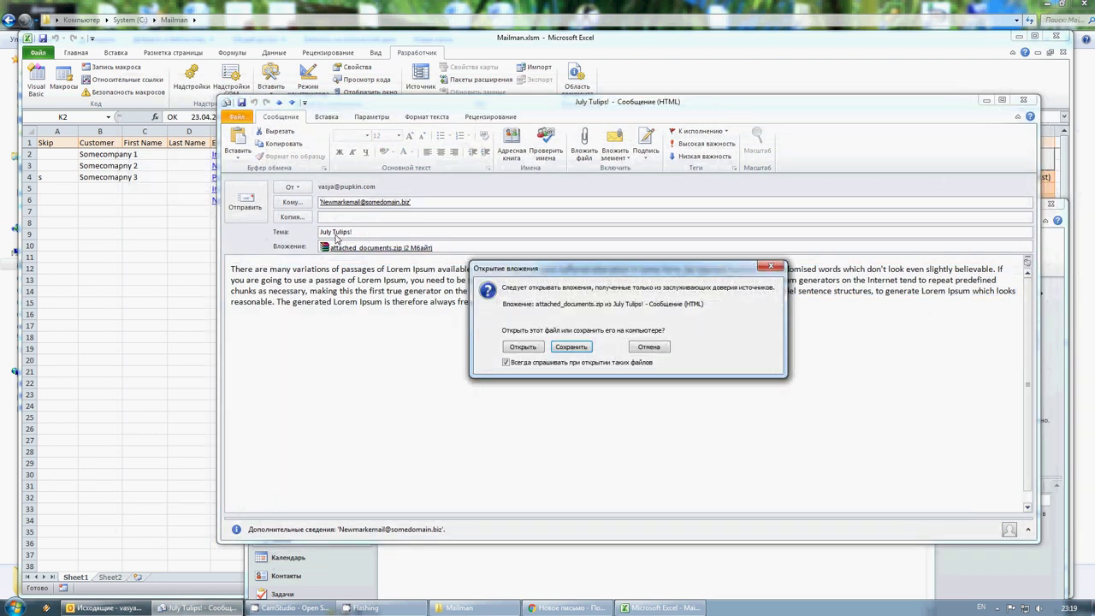
pyautogui.click(522, 347)
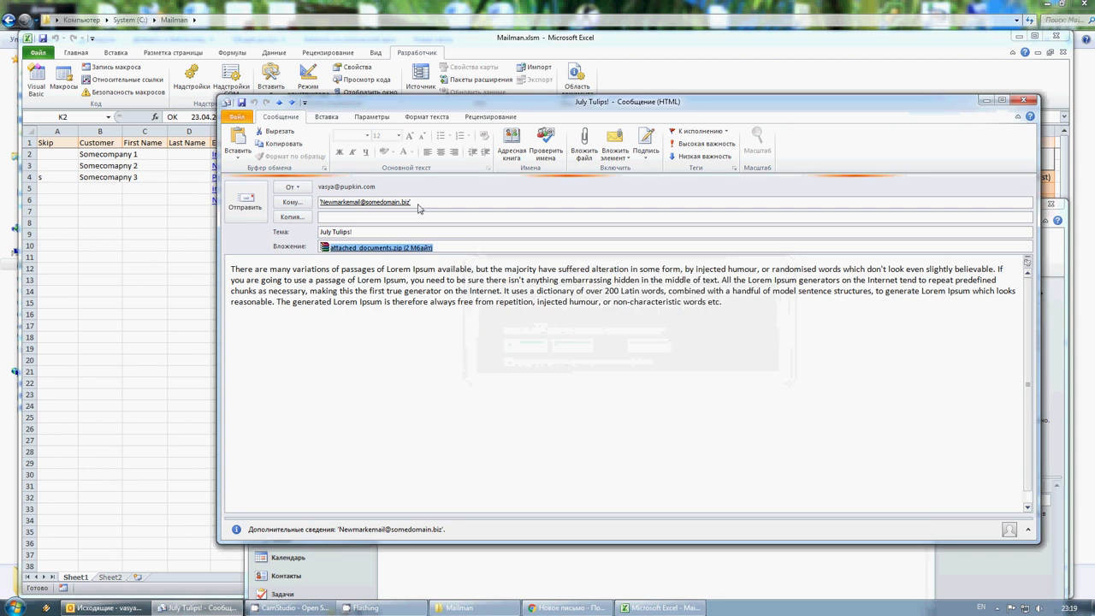
# - Look over the two files inside the attached_documents.zip archive and open Tulips.jpg
pyautogui.click(334, 190)
pyautogui.click(331, 202)
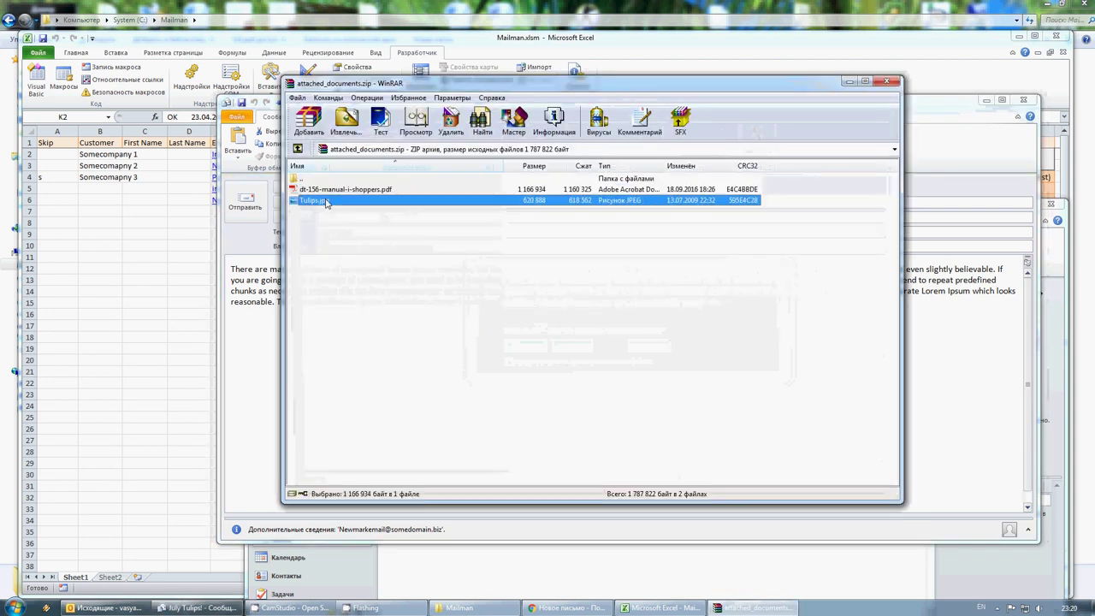
pyautogui.click(326, 193)
pyautogui.click(326, 202)
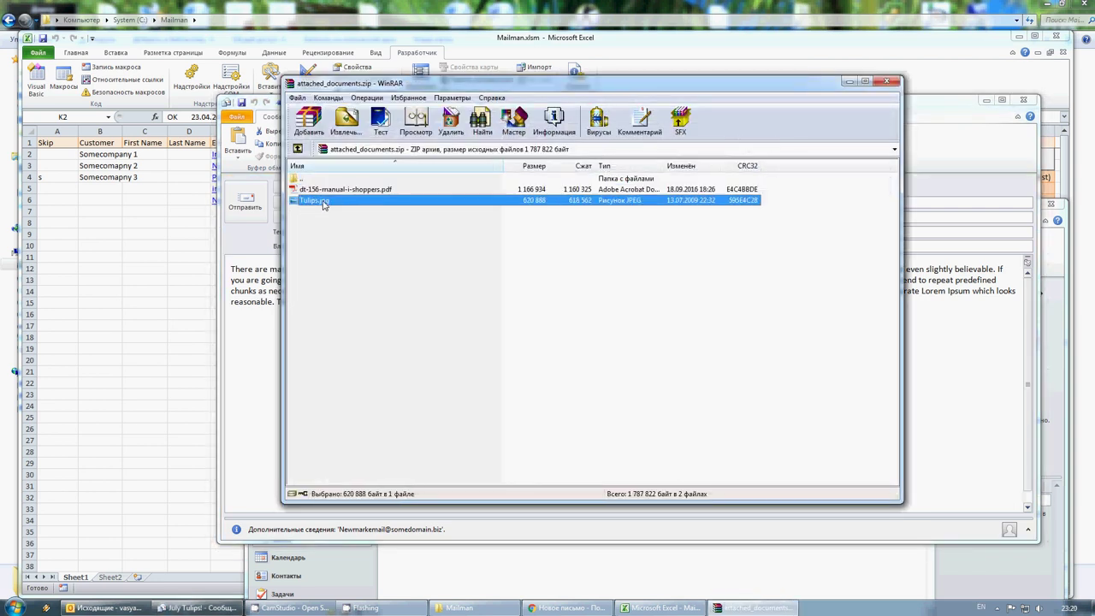
pyautogui.click(318, 201)
pyautogui.click(293, 204)
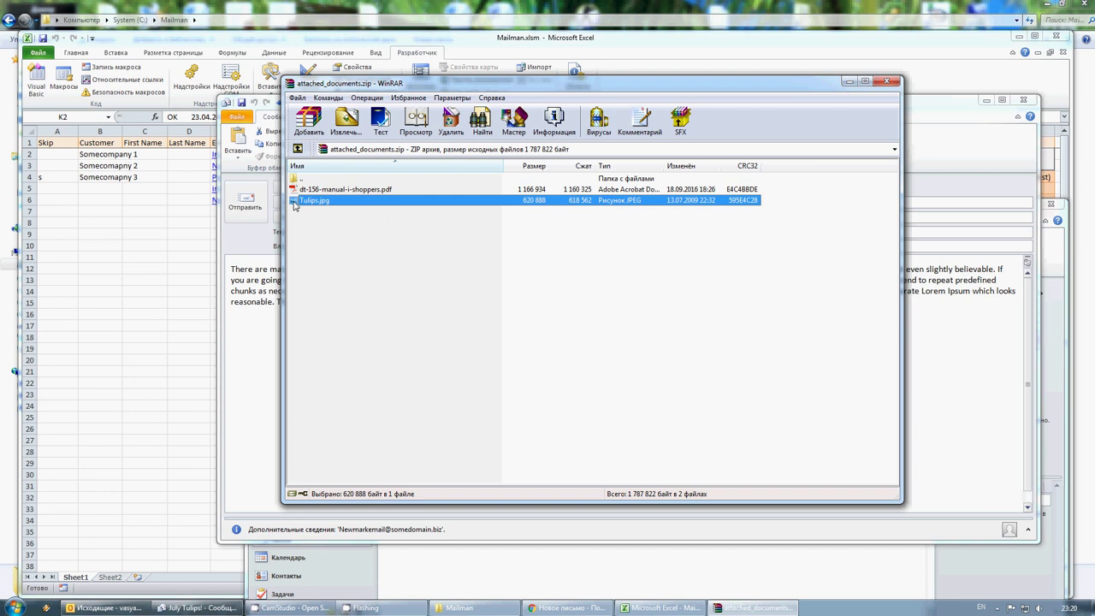
pyautogui.doubleClick(390, 201)
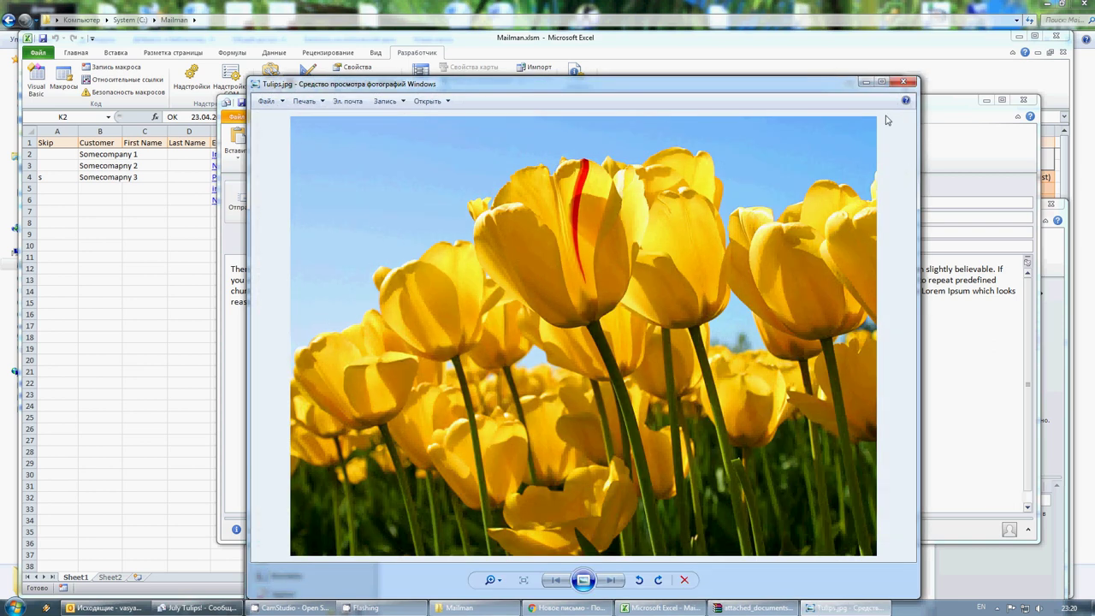
# - Close the Tulips.jpg picture, its archive and the "July Tulips!" message
pyautogui.click(903, 83)
pyautogui.click(895, 82)
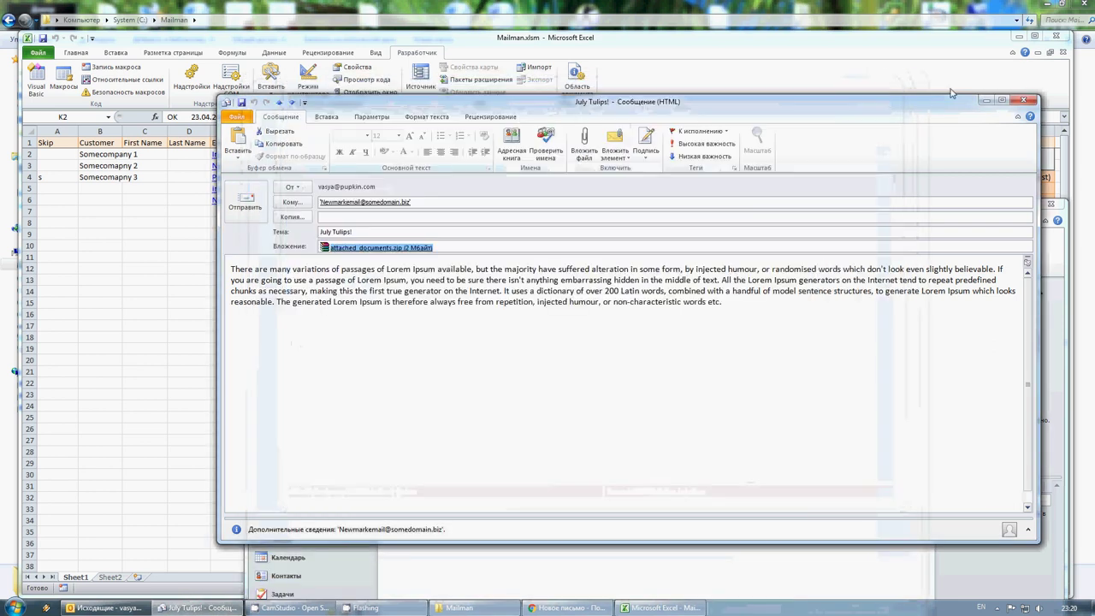
pyautogui.click(1026, 102)
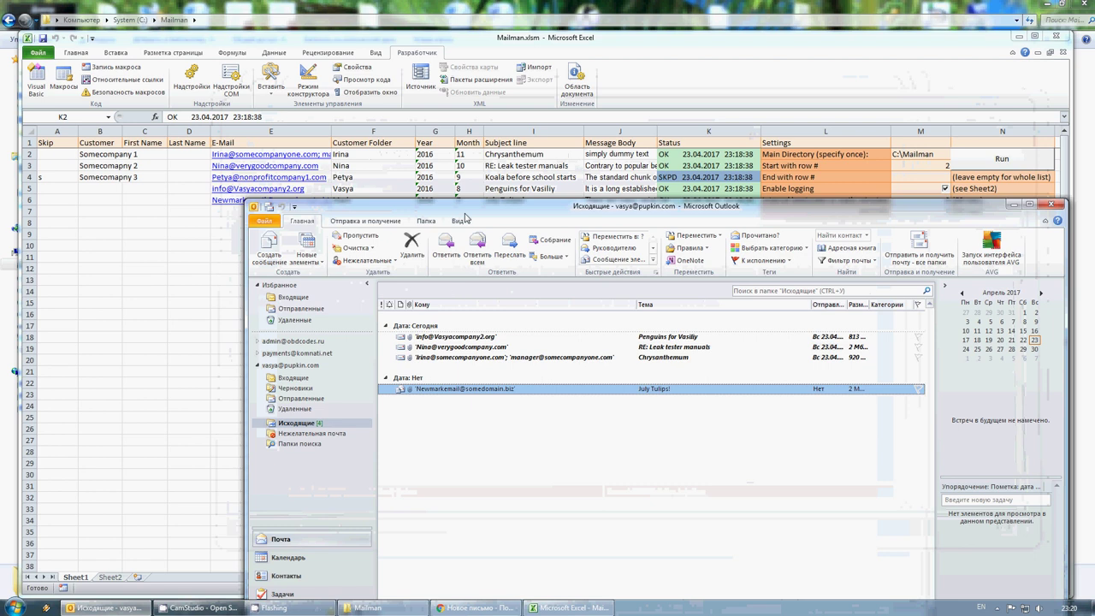
# - Move the Outlook window fully into view and compare its Outbox with the customer list in Mailman.xlsm
pyautogui.moveTo(465, 213); pyautogui.dragTo(366, 91)
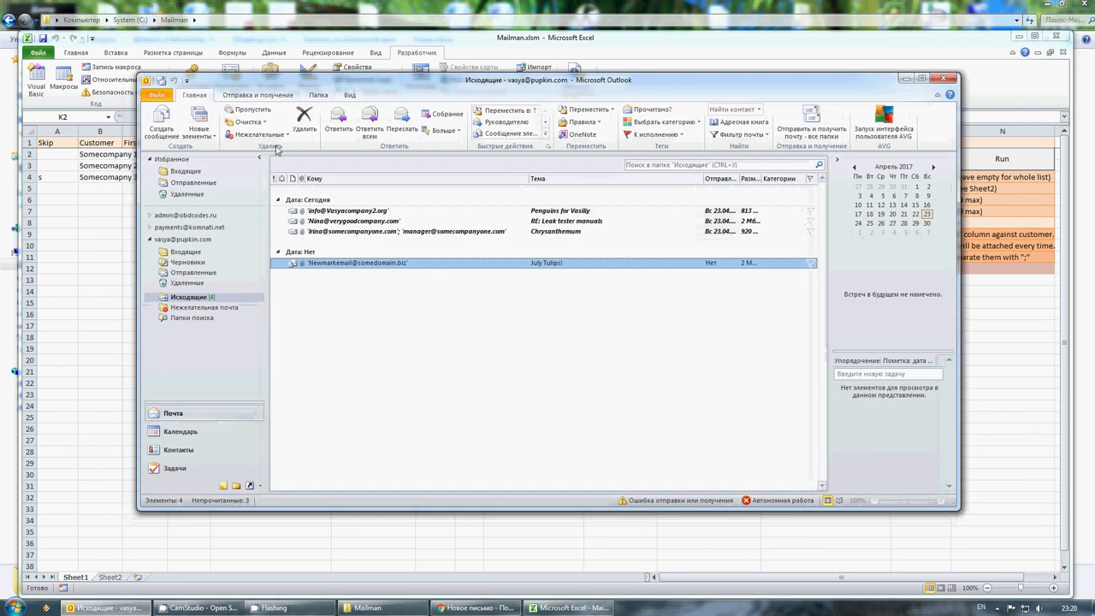
pyautogui.hotkey('alt', 'Tab')
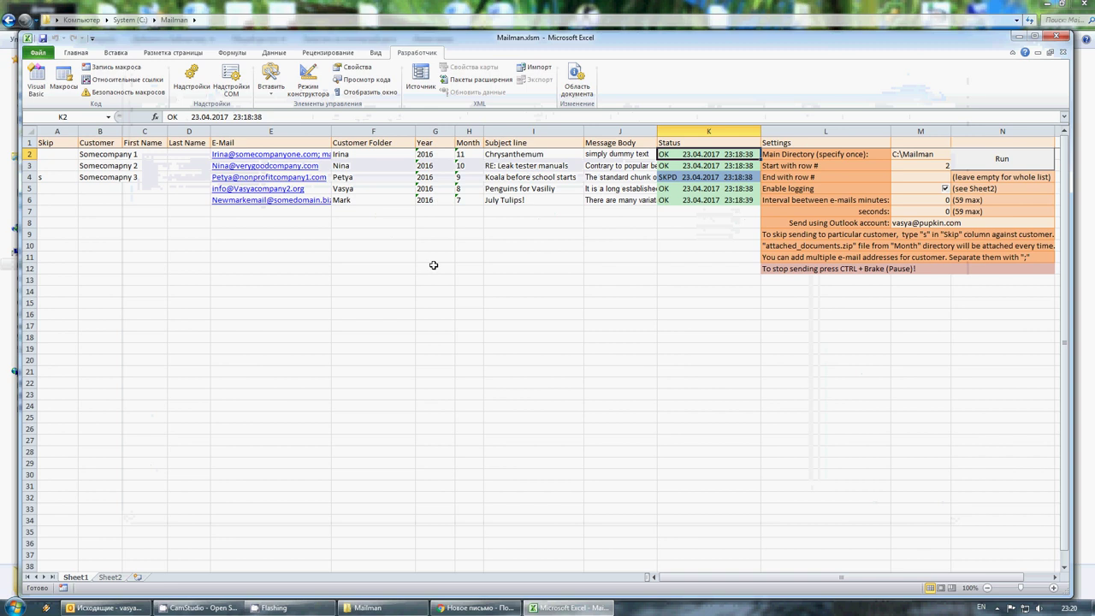
pyautogui.click(147, 607)
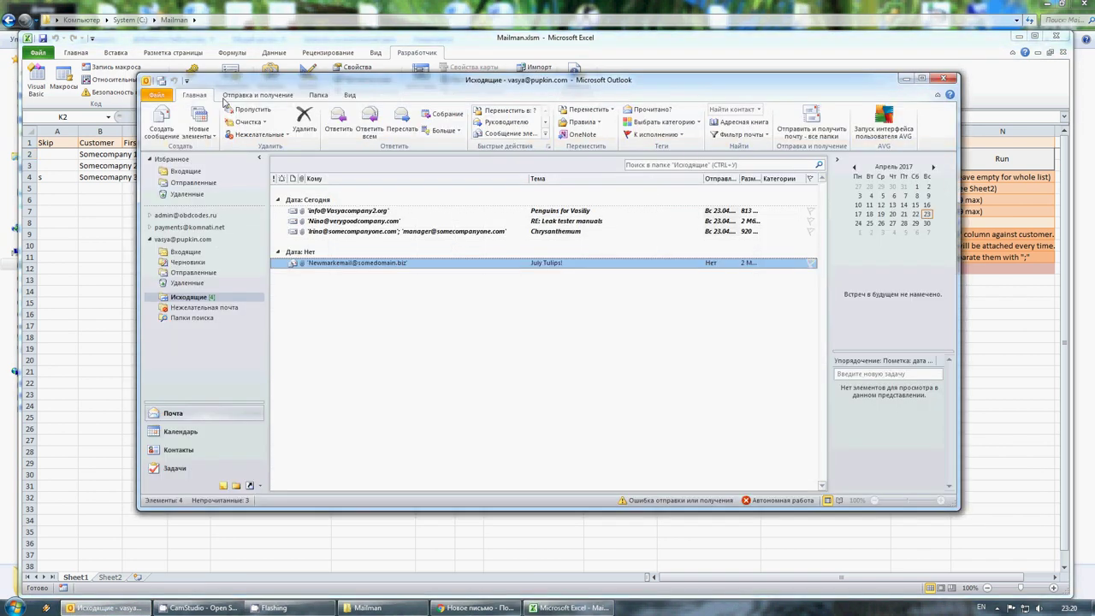
pyautogui.click(284, 40)
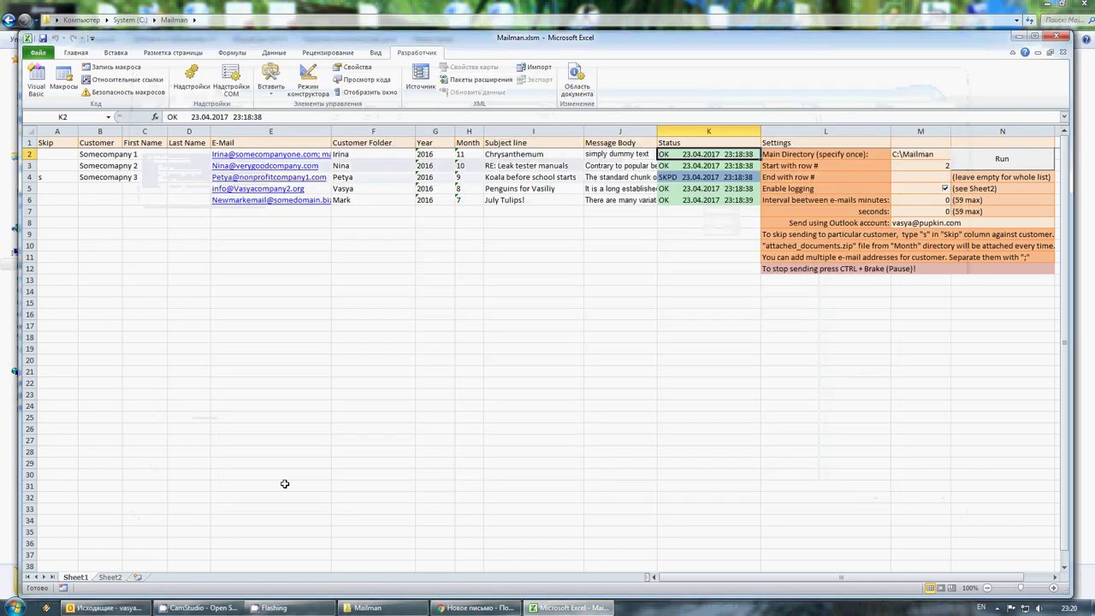
# - Switch to Sheet2 of Mailman.xlsm and examine the listed customers and their log entries
pyautogui.click(110, 577)
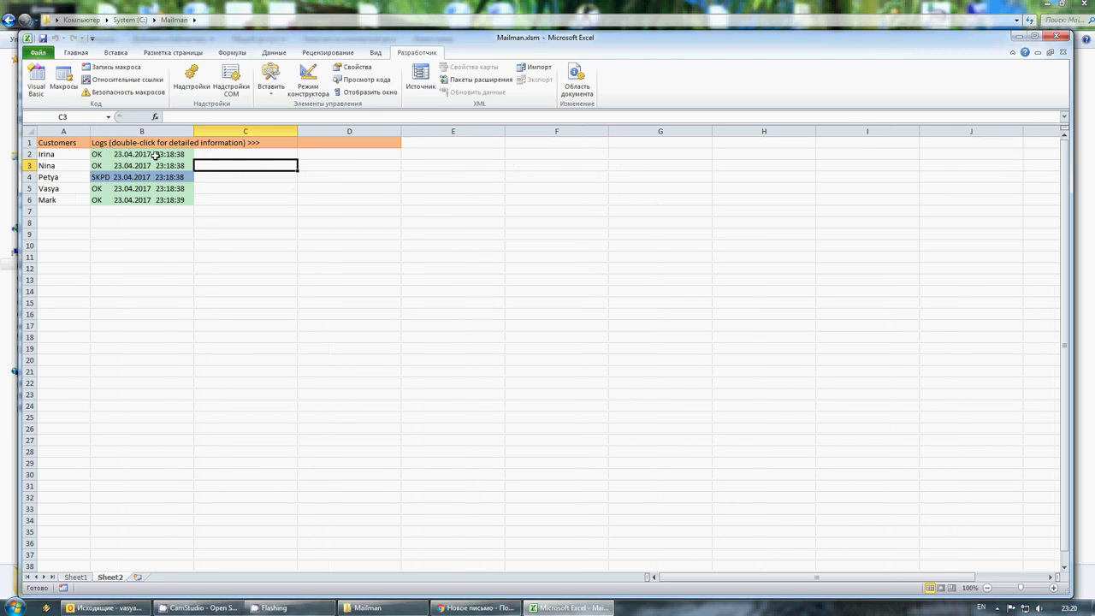
pyautogui.click(136, 154)
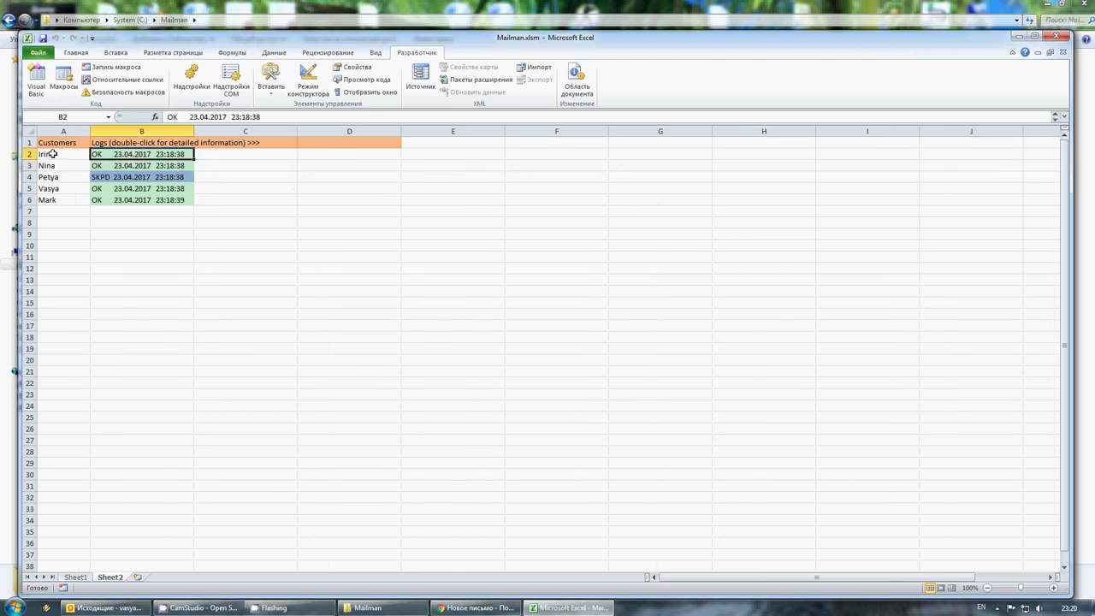
pyautogui.click(64, 158)
pyautogui.click(60, 166)
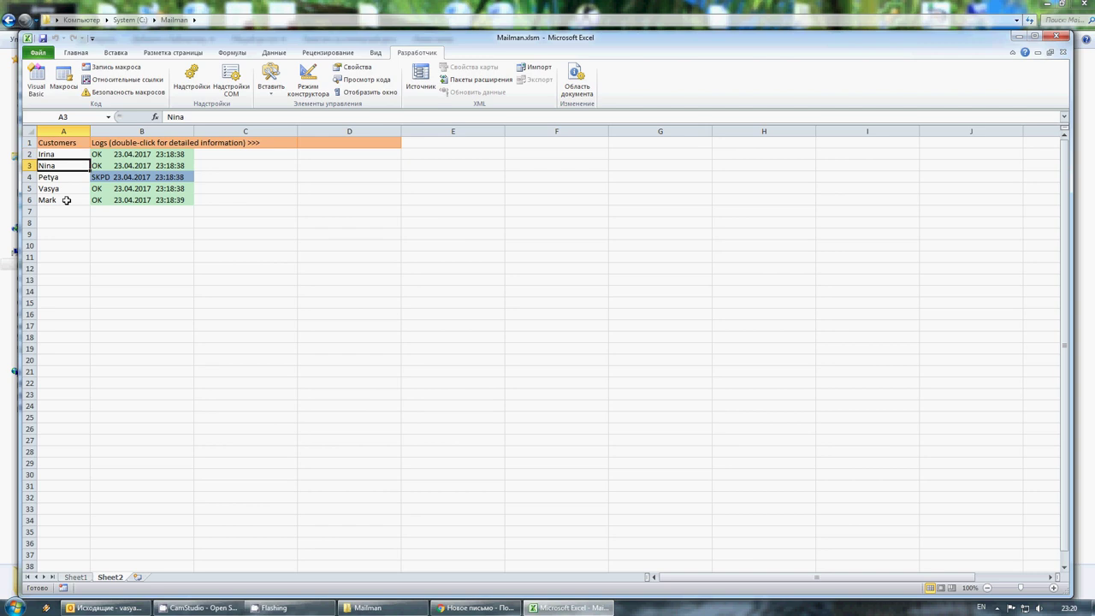
pyautogui.click(118, 154)
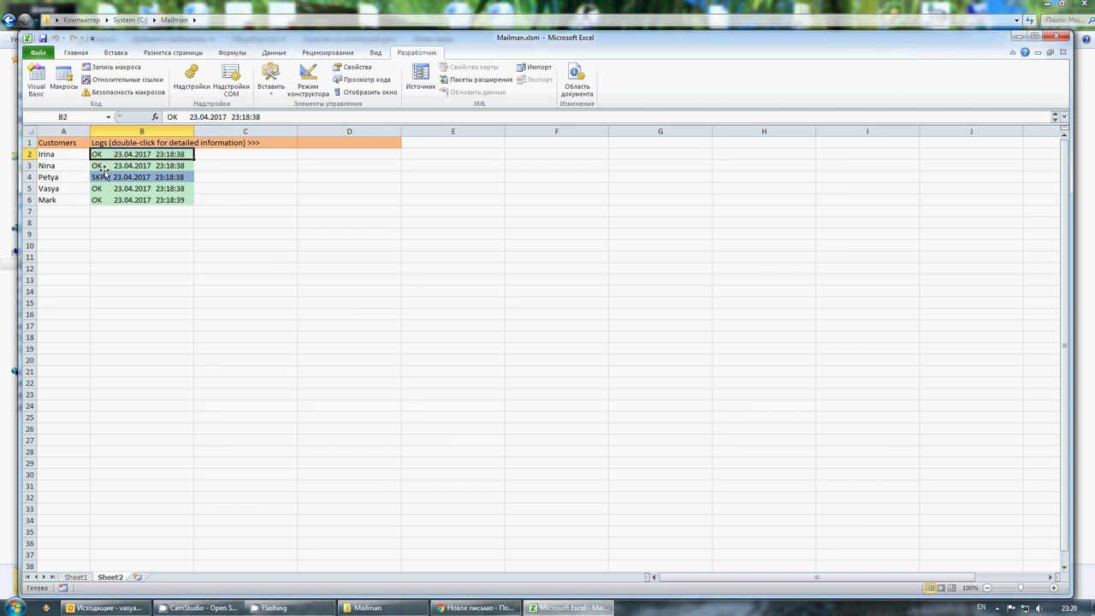
pyautogui.click(103, 166)
pyautogui.click(101, 190)
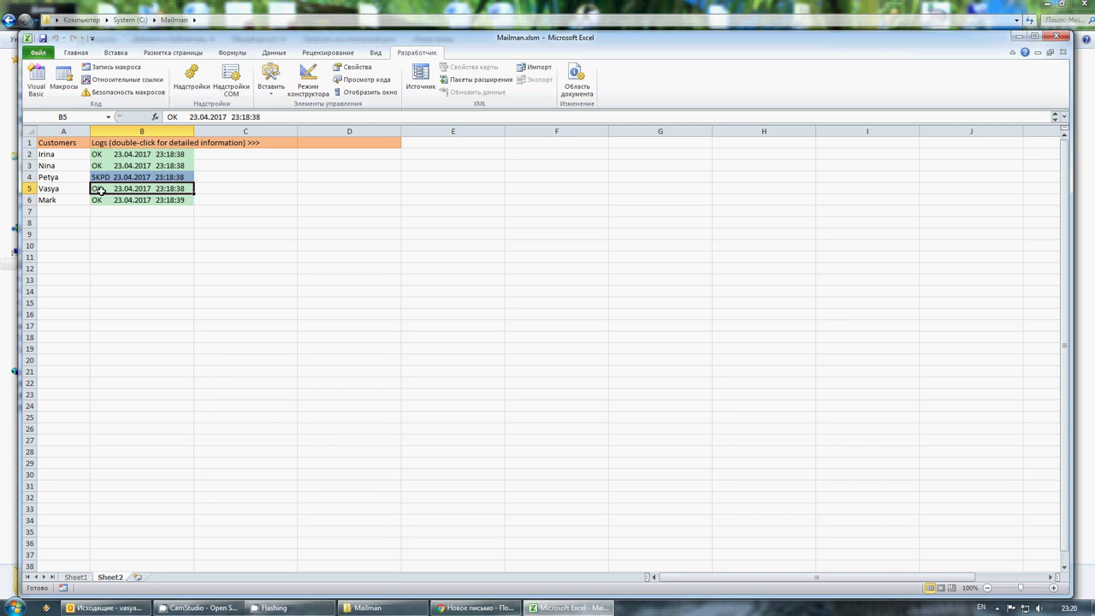
pyautogui.click(107, 177)
pyautogui.click(152, 155)
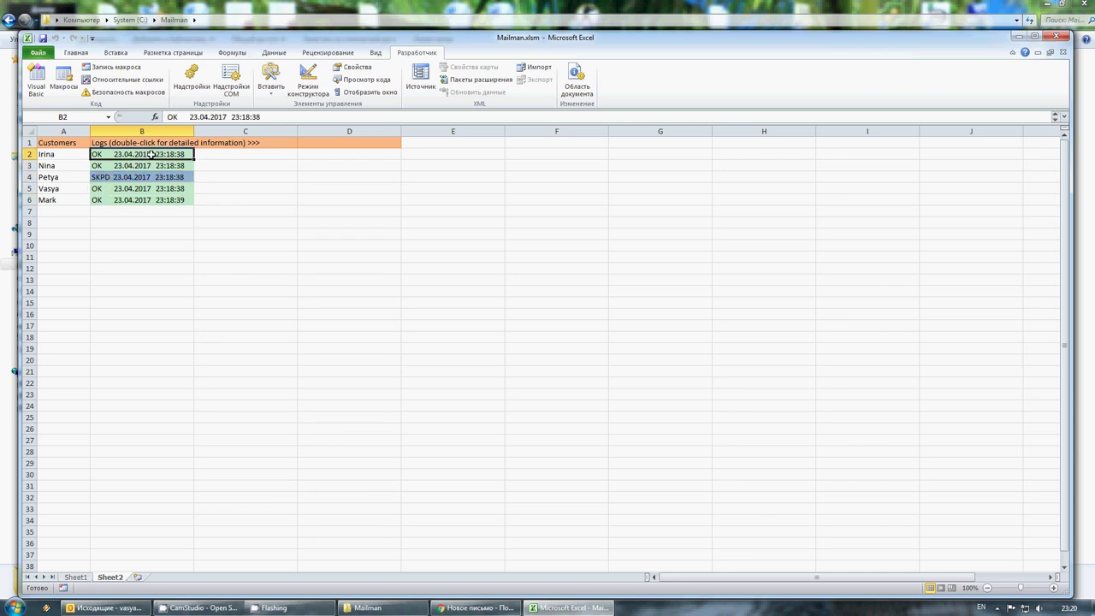
# - Expand the first customer's detailed log in B2 and highlight its subject and message text
pyautogui.doubleClick(174, 156)
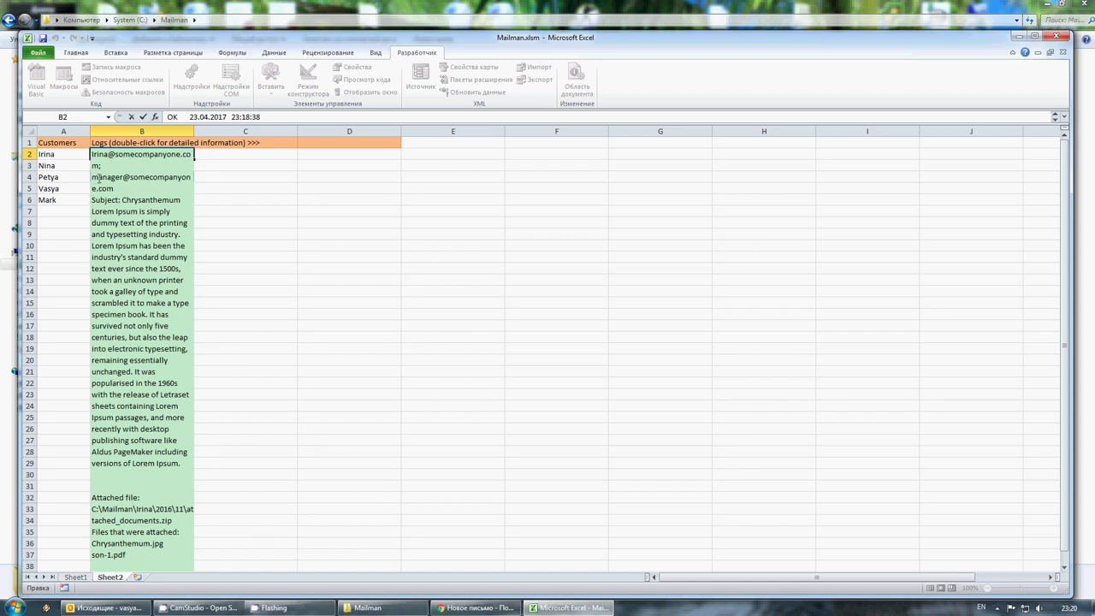
pyautogui.moveTo(118, 189); pyautogui.dragTo(171, 211)
pyautogui.moveTo(178, 479); pyautogui.dragTo(95, 188)
pyautogui.scroll(-2, 164, 276)
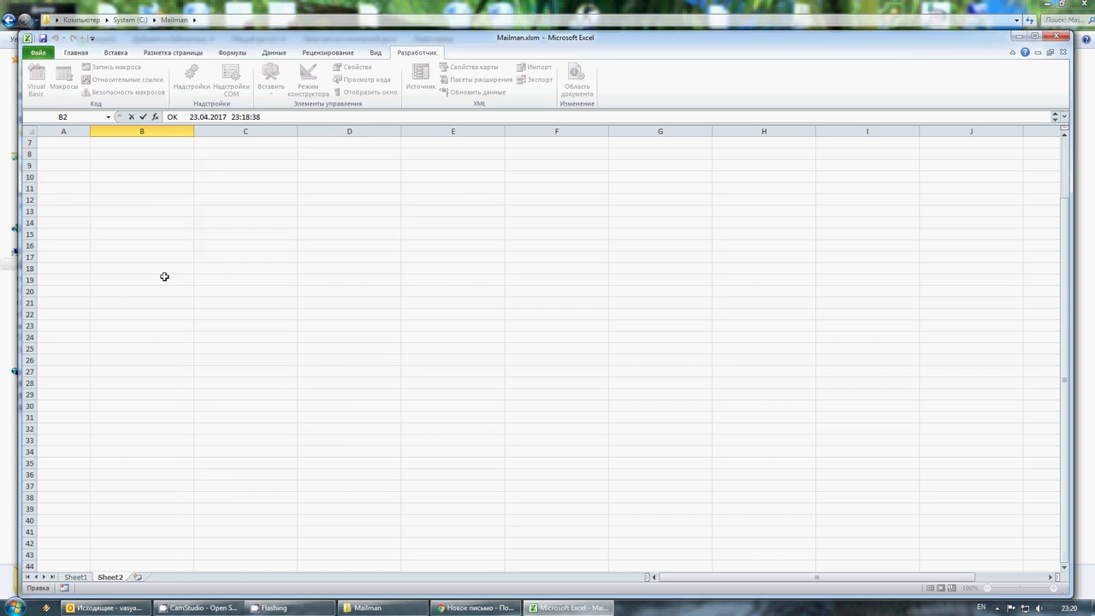
pyautogui.scroll(2, 165, 276)
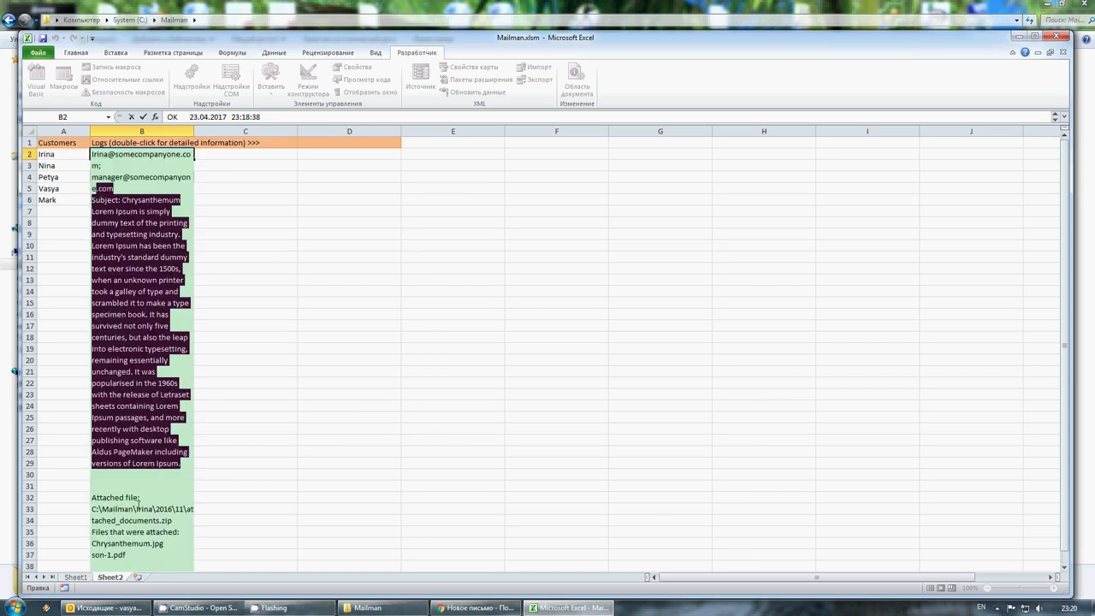
# - Highlight the attached file path and attached file names in the B2 log, then leave the detailed view
pyautogui.moveTo(135, 557); pyautogui.dragTo(106, 531)
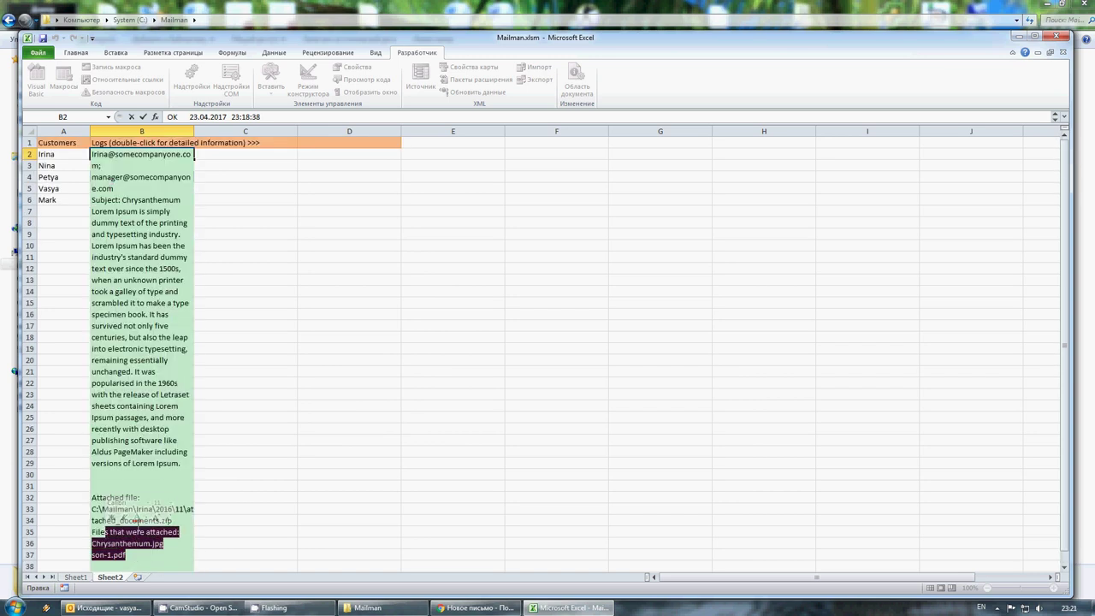
pyautogui.click(125, 463)
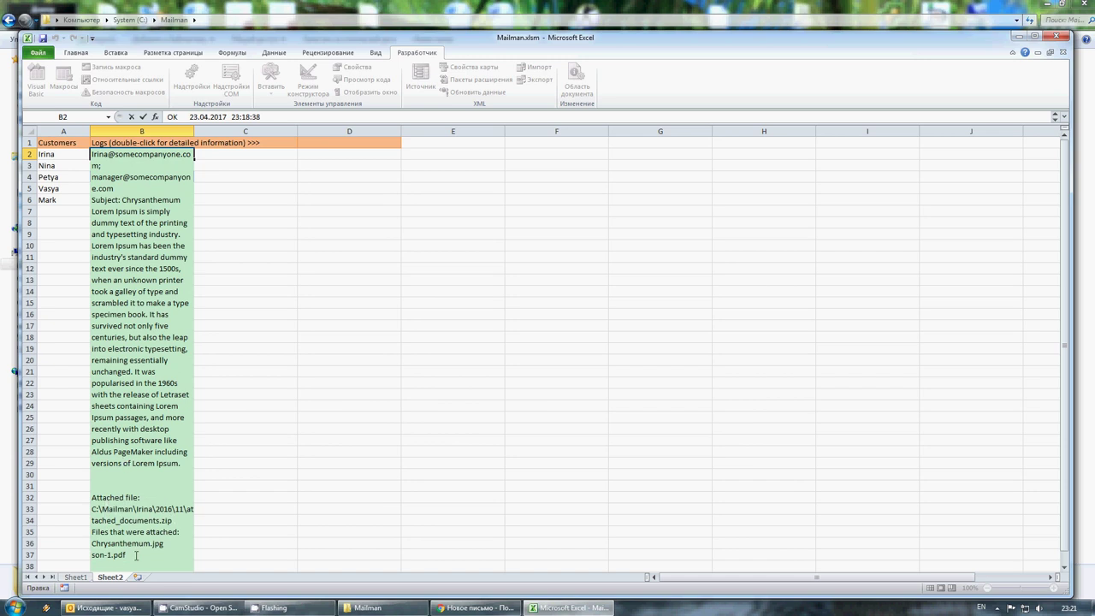
pyautogui.moveTo(136, 555); pyautogui.dragTo(92, 532)
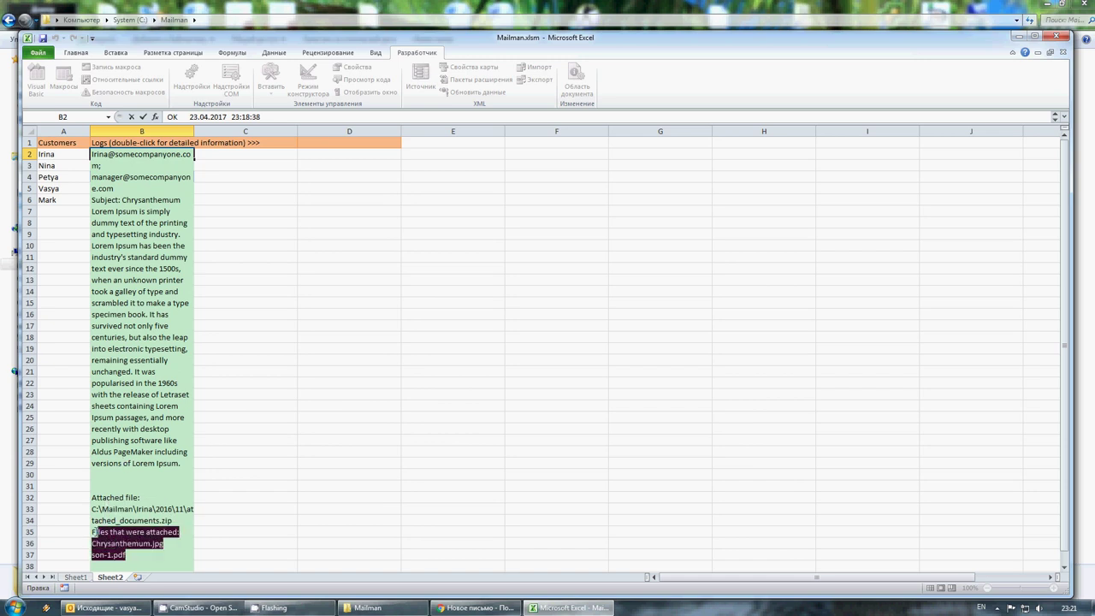
pyautogui.click(178, 464)
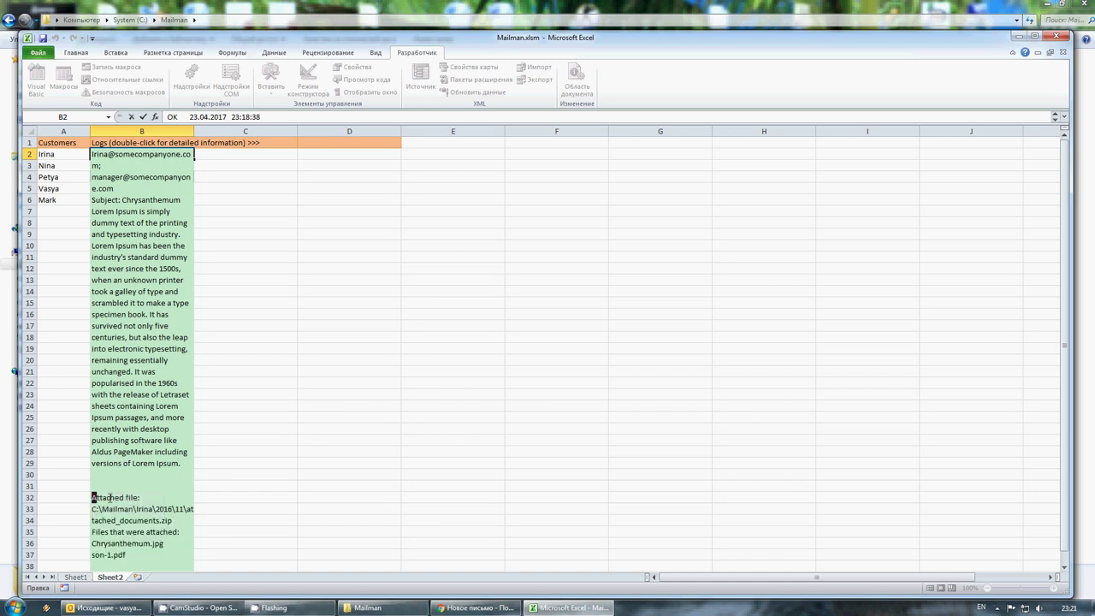
pyautogui.moveTo(110, 497)
pyautogui.mouseDown()
pyautogui.moveTo(166, 520)
pyautogui.moveTo(101, 509)
pyautogui.mouseUp()
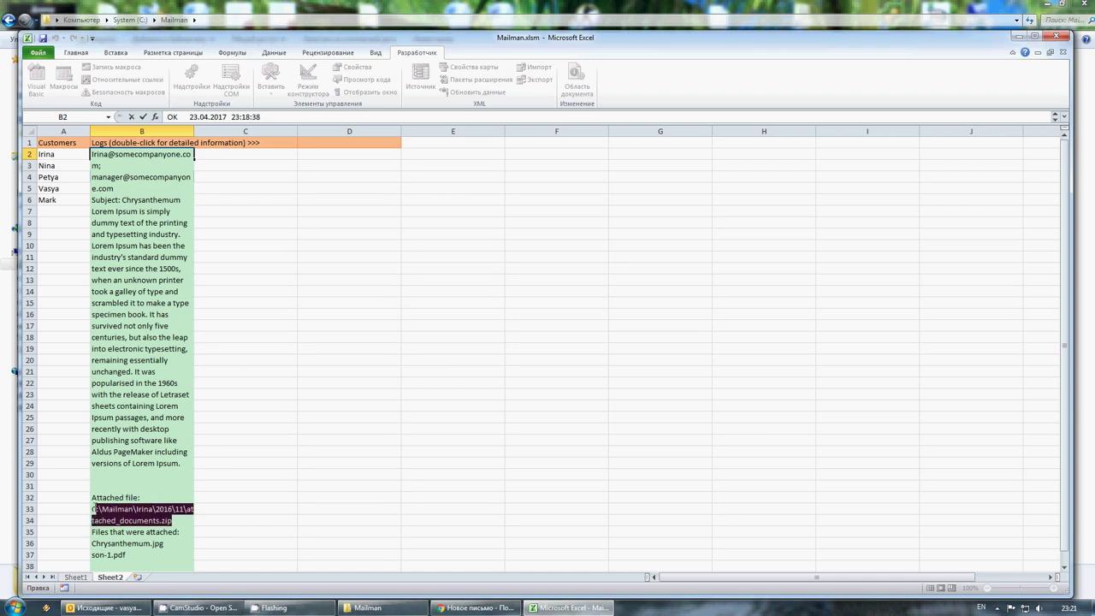
pyautogui.moveTo(94, 531)
pyautogui.mouseDown()
pyautogui.moveTo(174, 532)
pyautogui.moveTo(92, 544)
pyautogui.mouseUp()
pyautogui.click(124, 556)
pyautogui.click(134, 556)
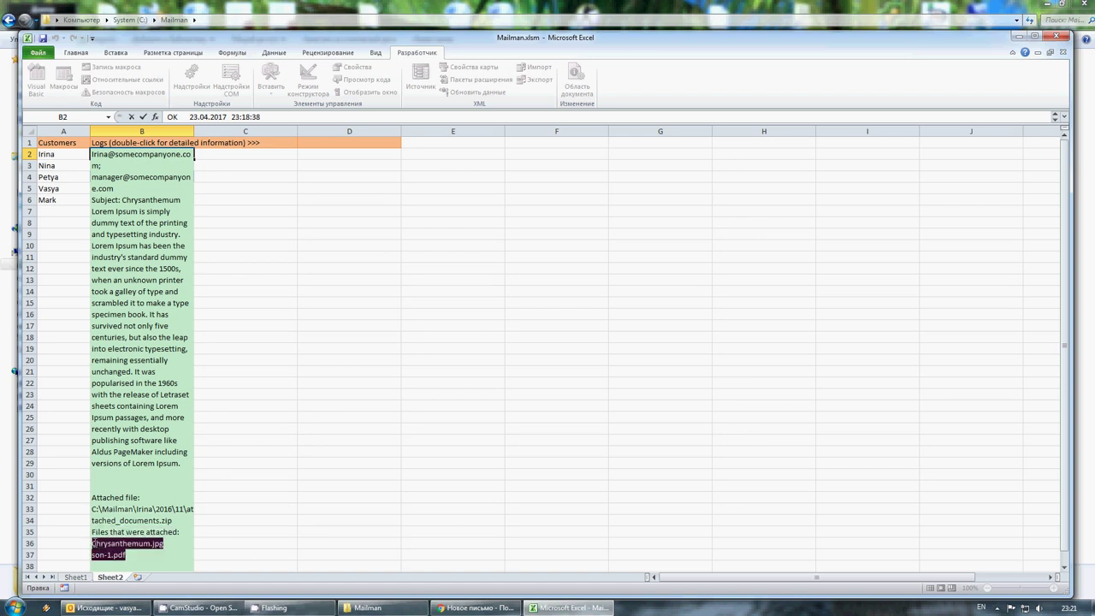
pyautogui.click(137, 555)
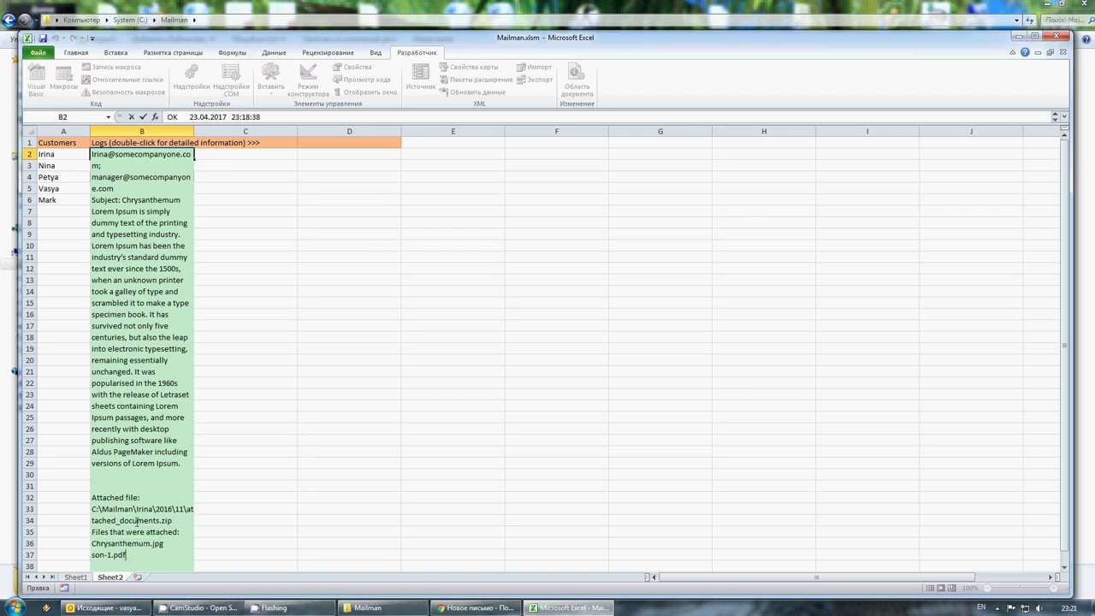
pyautogui.click(228, 154)
# - Reopen the detailed log in B2, highlight the attached file names, and leave the cell for A10
pyautogui.click(147, 156)
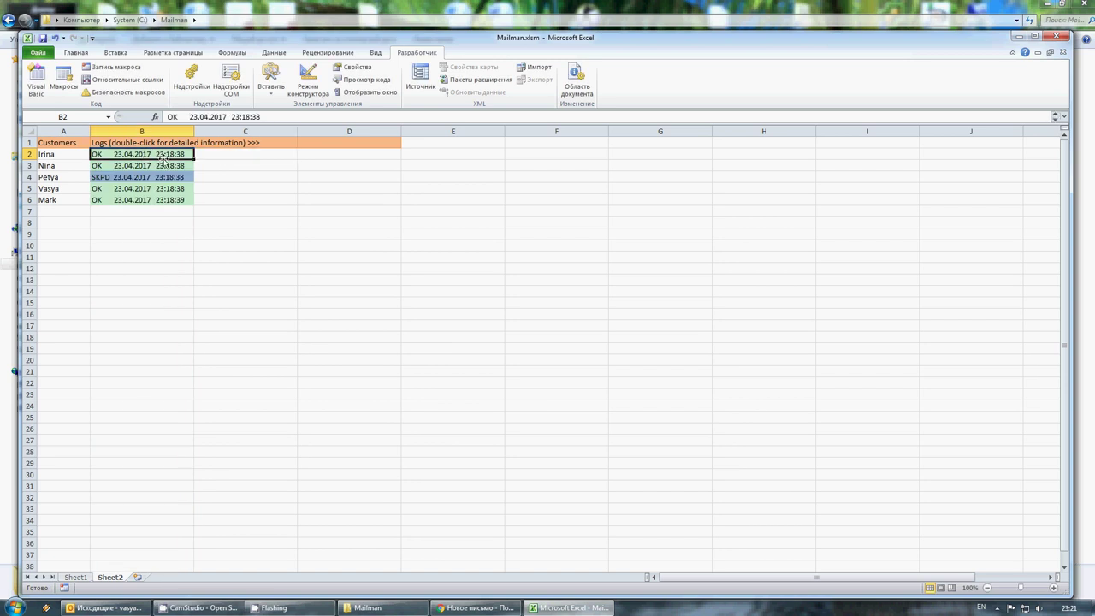
pyautogui.doubleClick(143, 156)
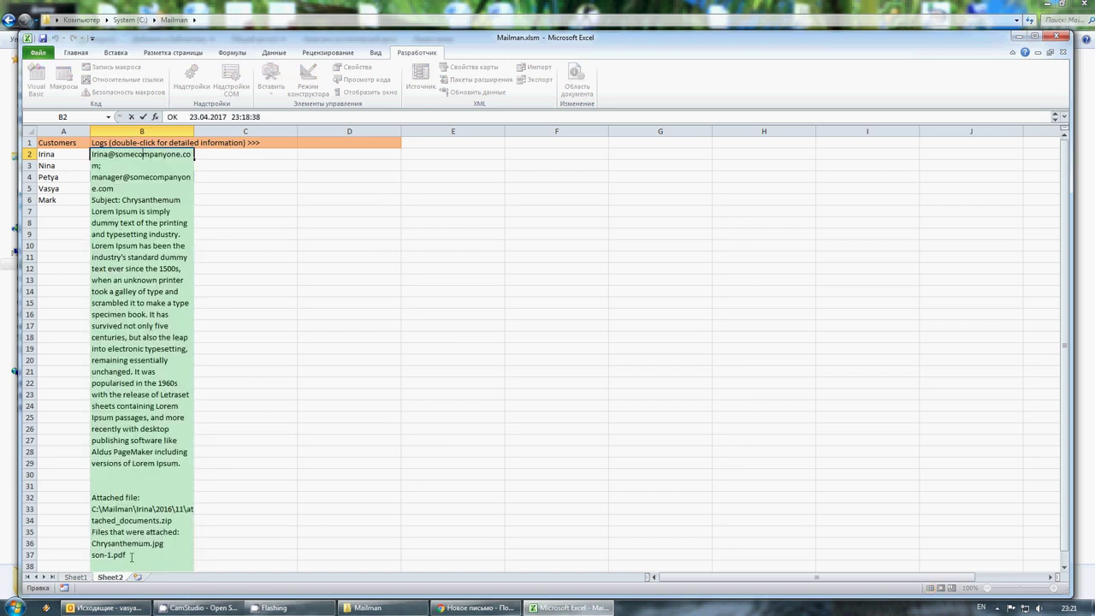
pyautogui.moveTo(126, 555); pyautogui.dragTo(112, 531)
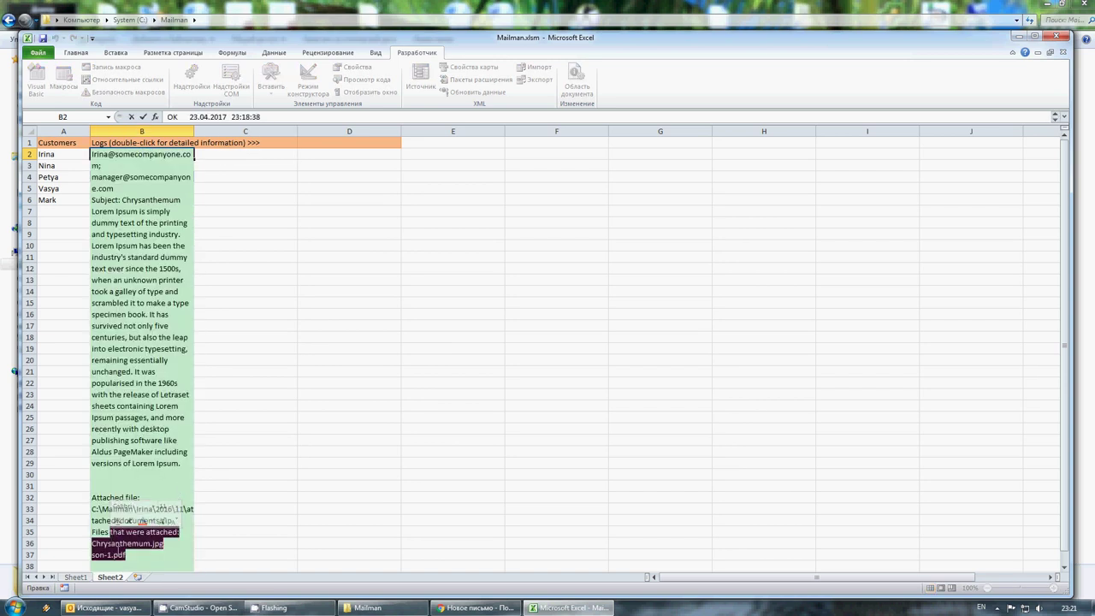
pyautogui.click(119, 532)
pyautogui.moveTo(126, 555); pyautogui.dragTo(101, 544)
pyautogui.click(62, 246)
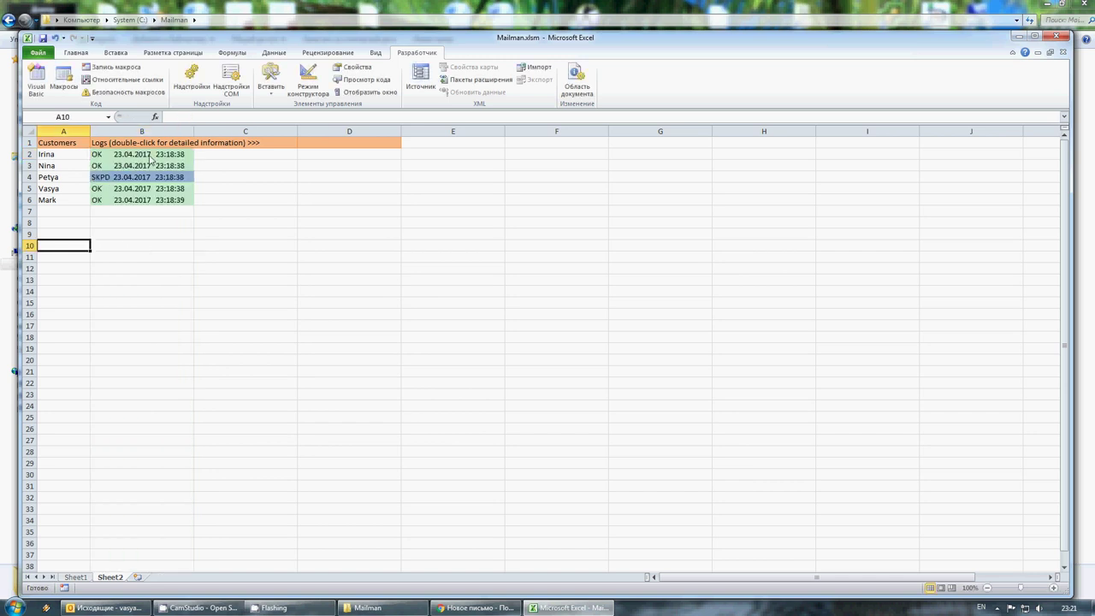
# - Go through the log sheet's cells C2 to C4, then return to Sheet1 and select the status in K3
pyautogui.click(223, 156)
pyautogui.click(221, 168)
pyautogui.click(258, 177)
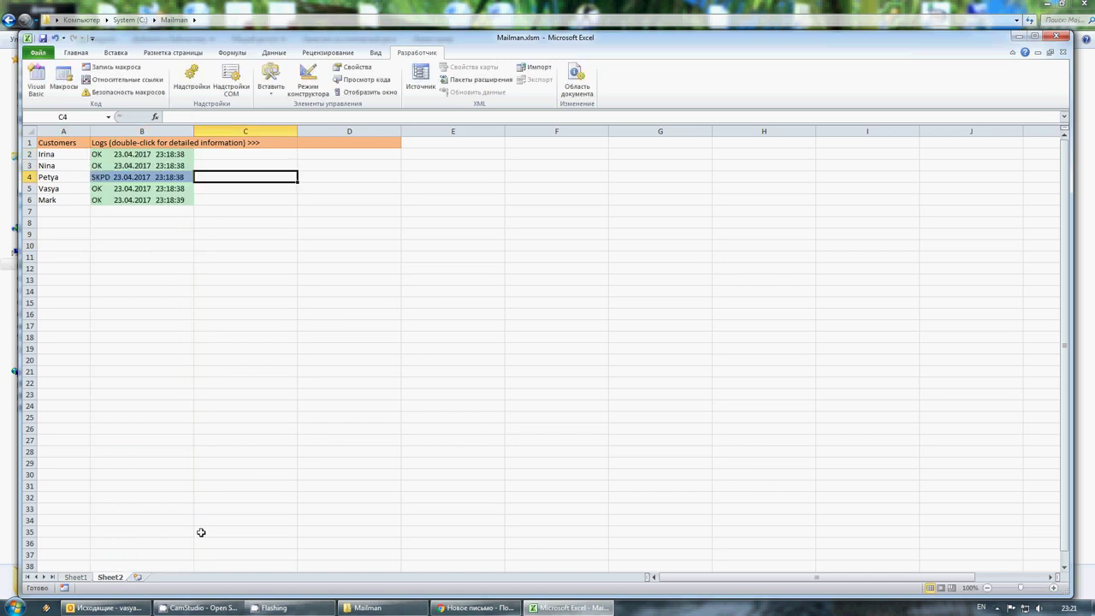
pyautogui.click(77, 577)
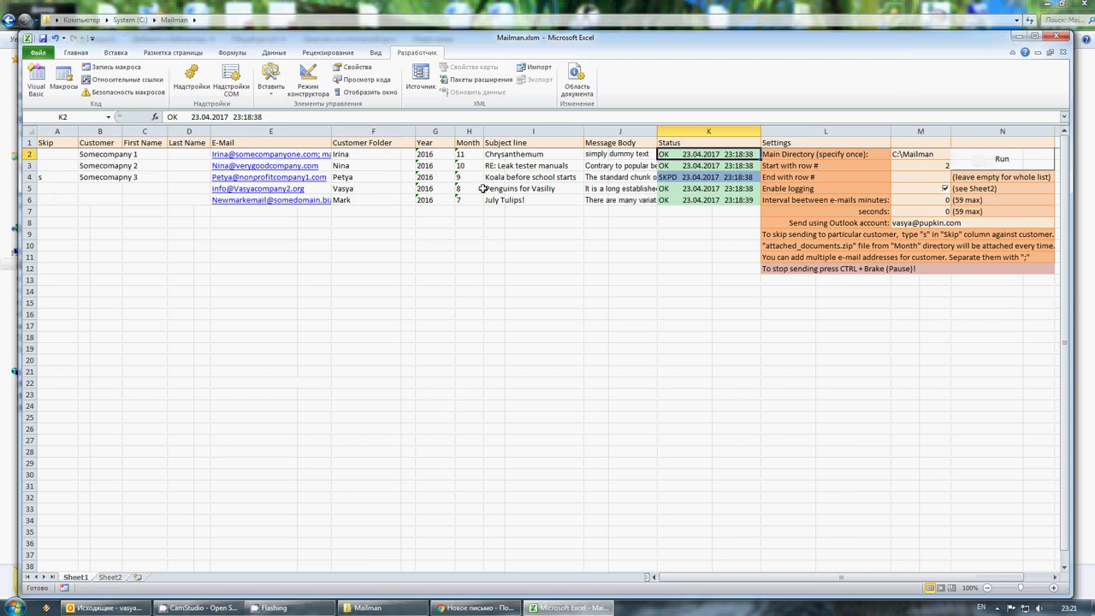
pyautogui.click(738, 166)
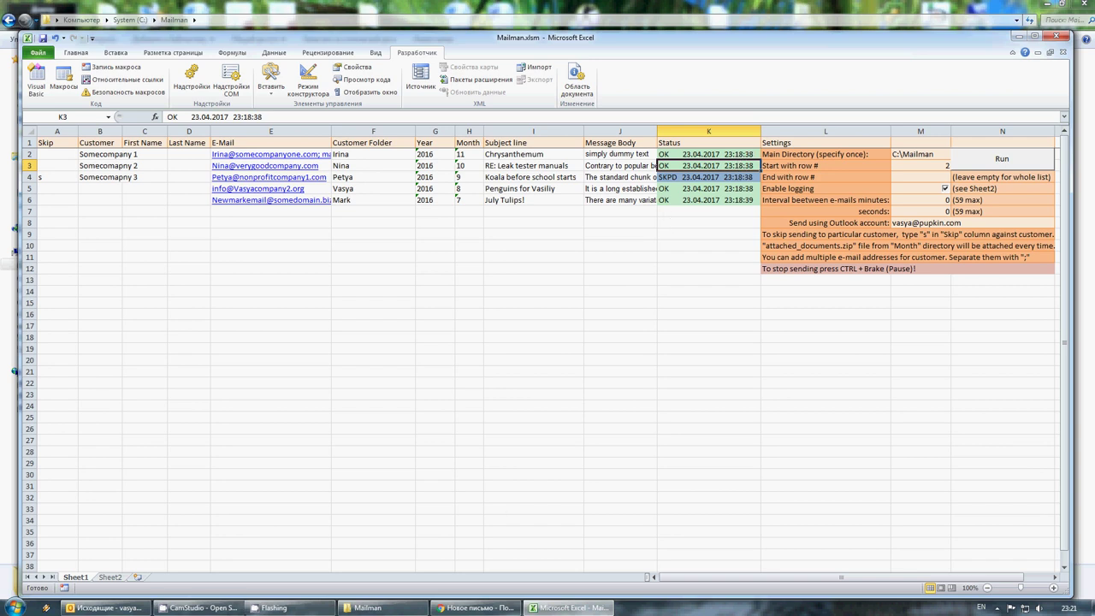
# - Switch to Outlook, go through the three messages queued today in the Outbox, and return to the workbook
pyautogui.click(104, 607)
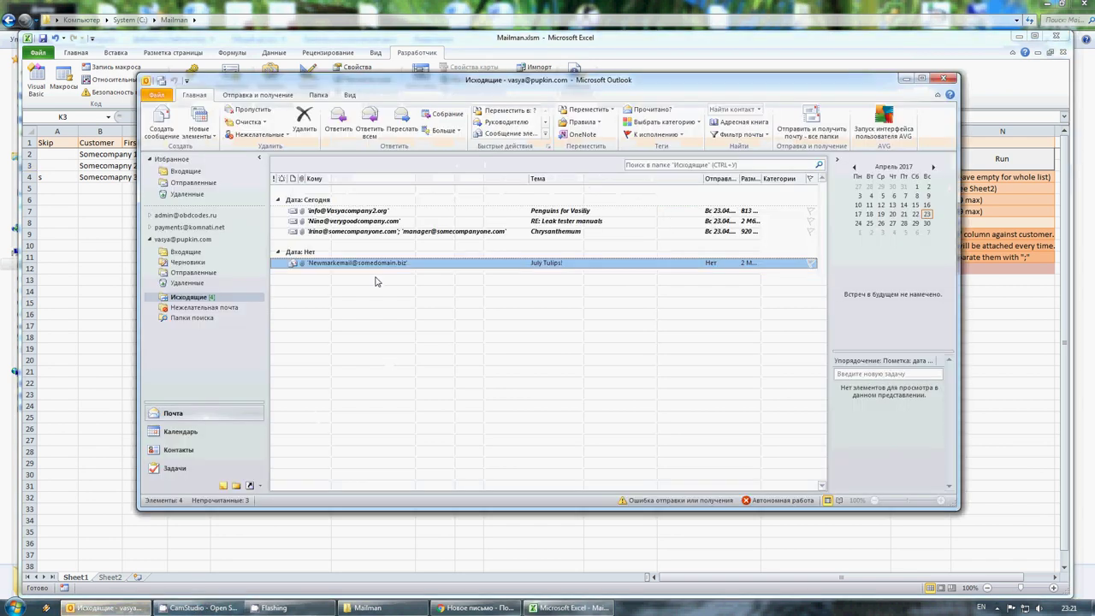
pyautogui.click(350, 231)
pyautogui.click(345, 221)
pyautogui.click(344, 211)
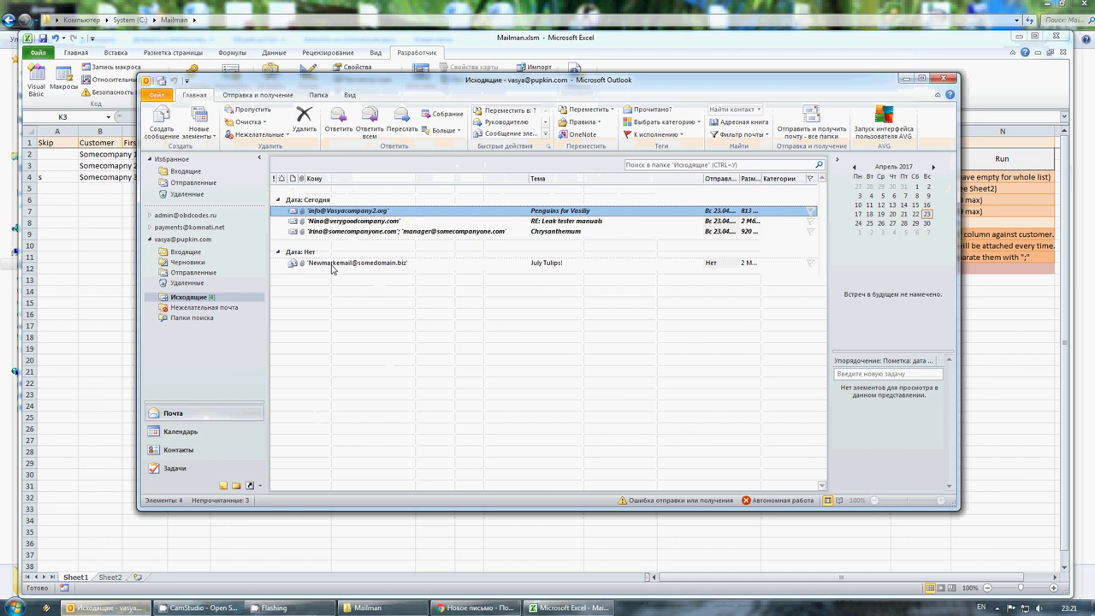
pyautogui.click(288, 40)
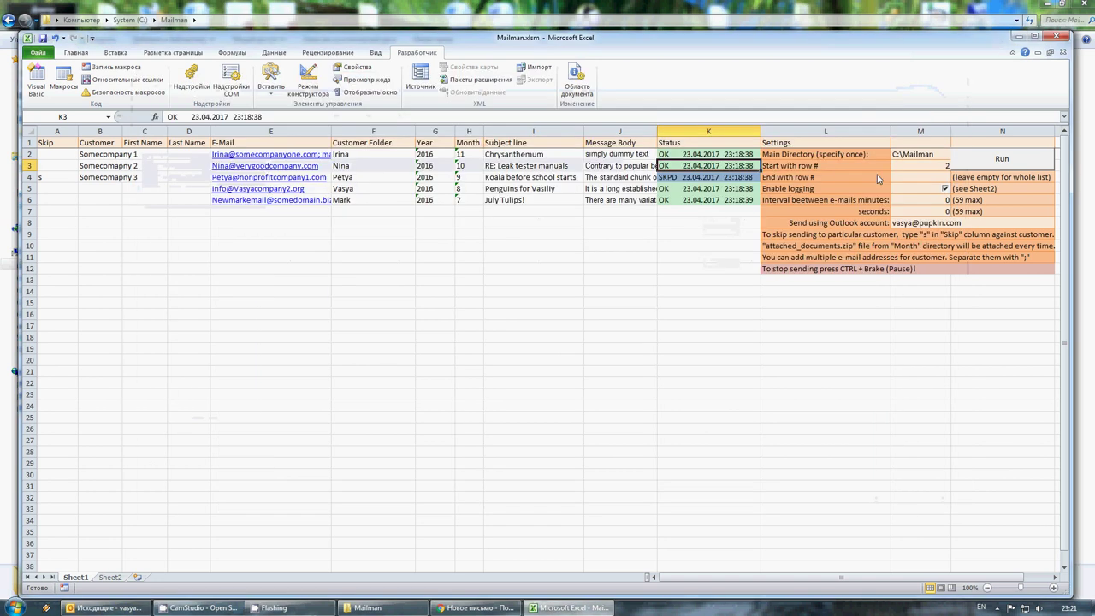
# - Run the mailing again and go through the updated entries in the Status column
pyautogui.click(992, 158)
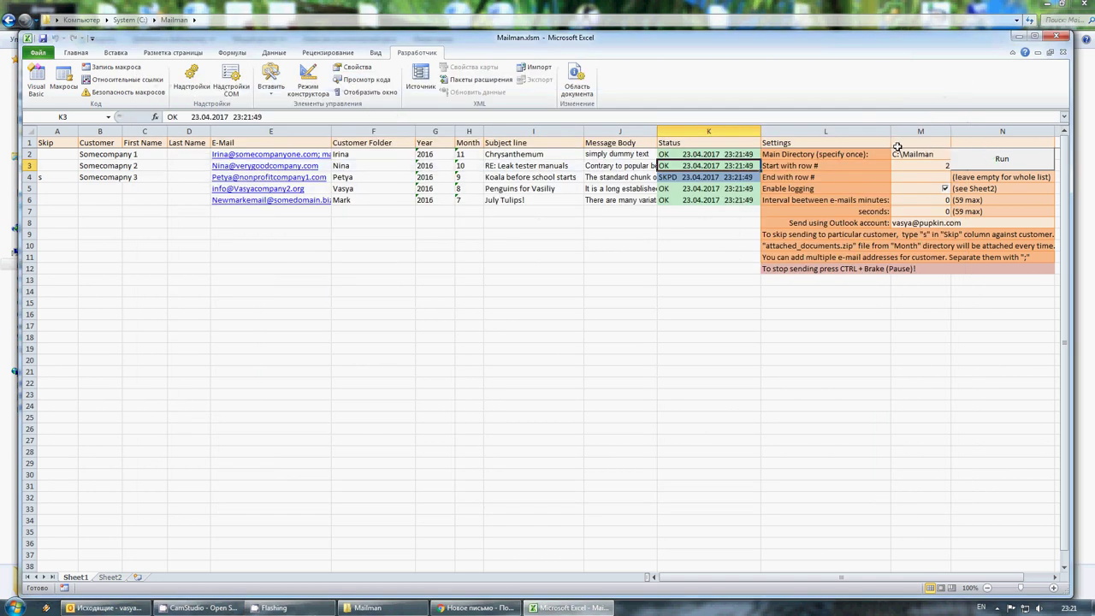
pyautogui.click(723, 154)
pyautogui.click(724, 165)
pyautogui.click(725, 184)
pyautogui.press('Down')
pyautogui.press('Down')
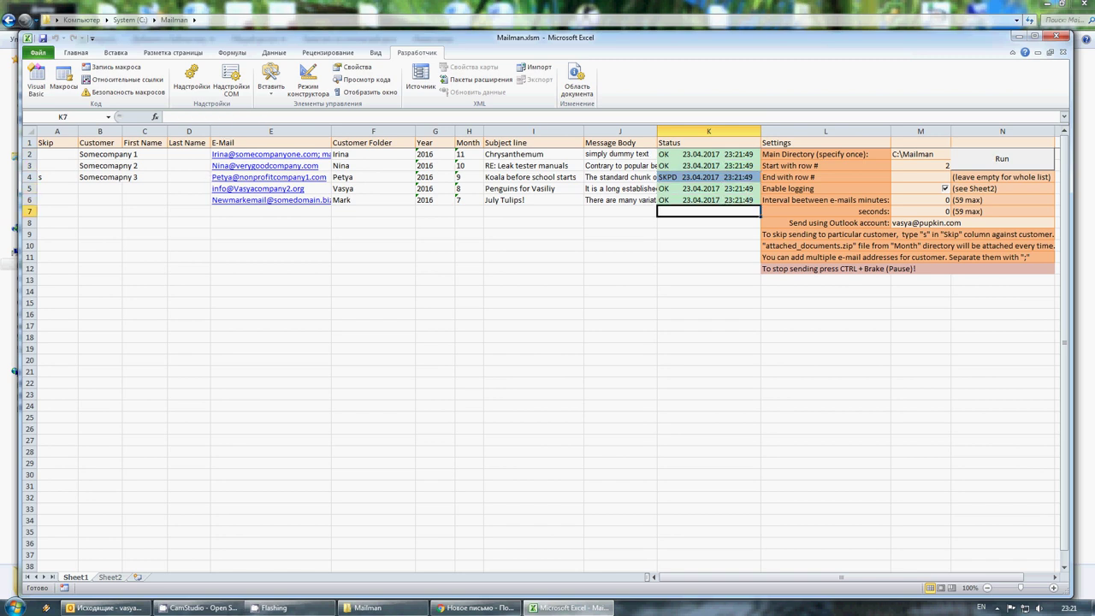
# - Open Sheet2 and compare the first customer's log entries from the two runs in B2 and C2
pyautogui.click(111, 577)
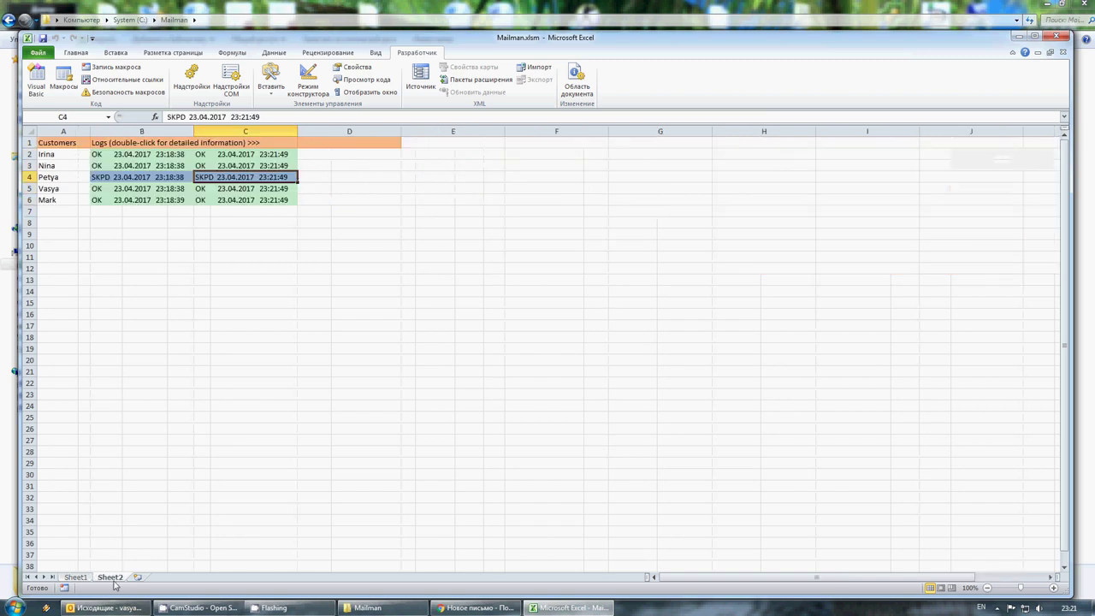
pyautogui.click(177, 155)
pyautogui.click(230, 152)
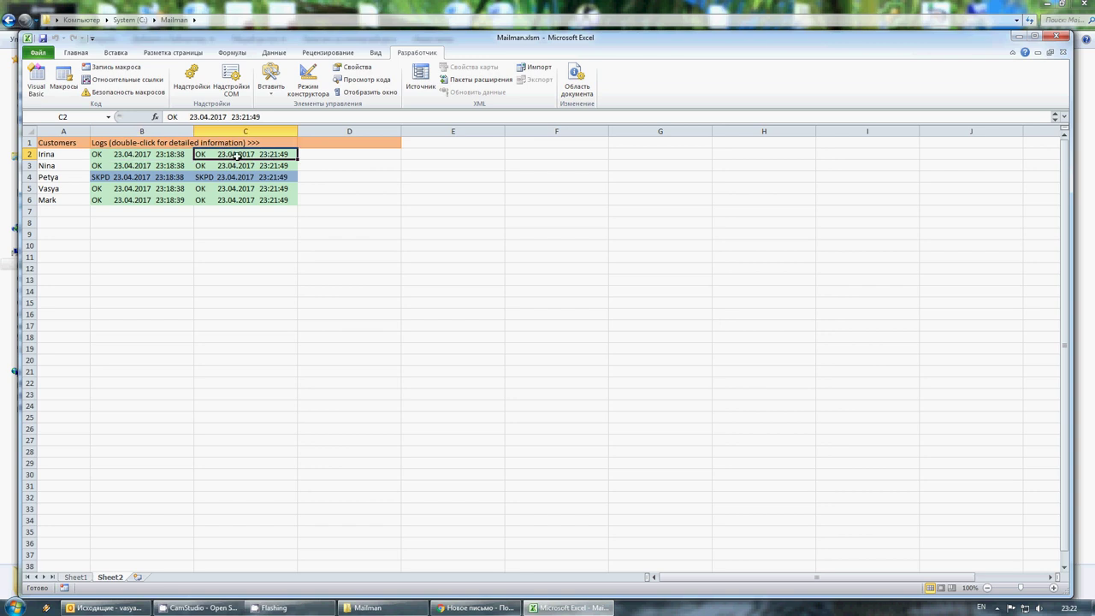
pyautogui.click(141, 154)
pyautogui.click(239, 155)
# - Expand the detailed log in C2, highlight its text, and leave the cell for B10
pyautogui.doubleClick(241, 157)
pyautogui.moveTo(211, 246); pyautogui.dragTo(260, 532)
pyautogui.click(111, 246)
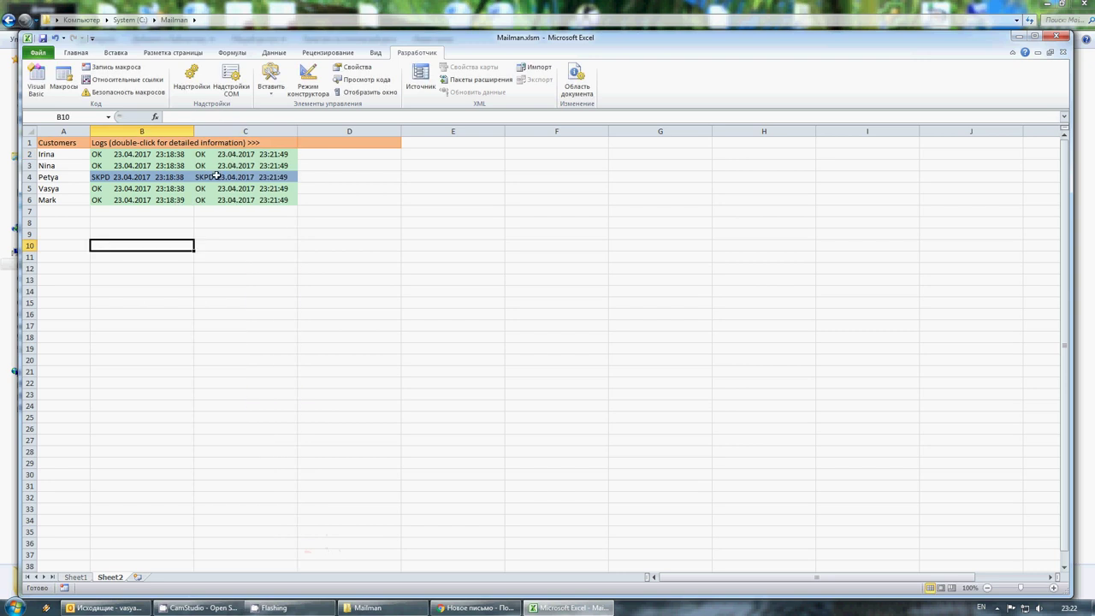
# - Go through the empty Sheet2 columns D to I that receive further run logs, ending on cell D2
pyautogui.click(76, 577)
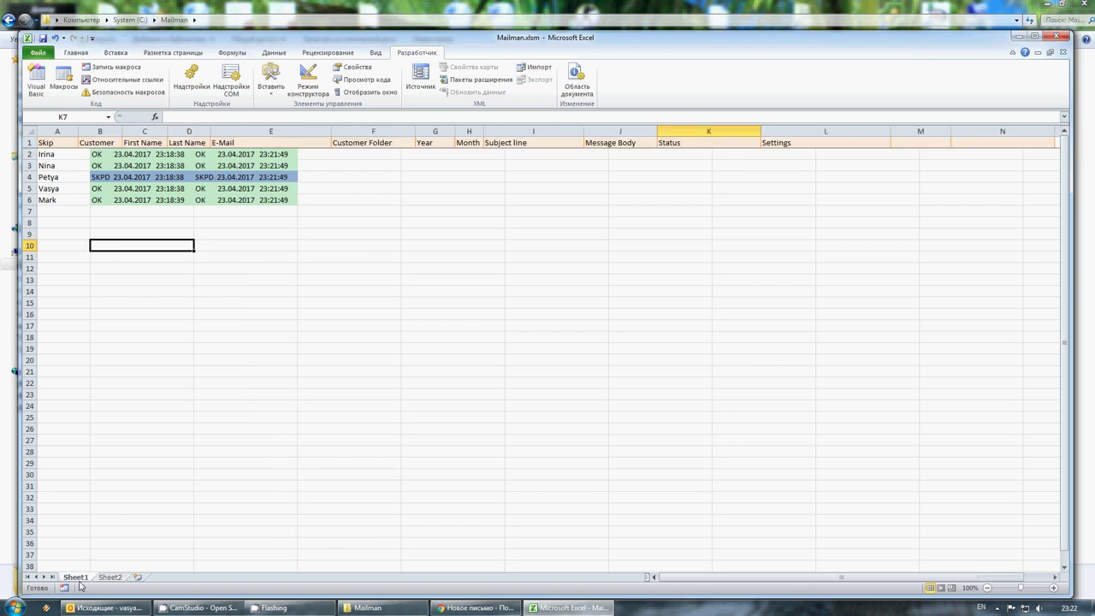
pyautogui.click(110, 577)
pyautogui.click(335, 134)
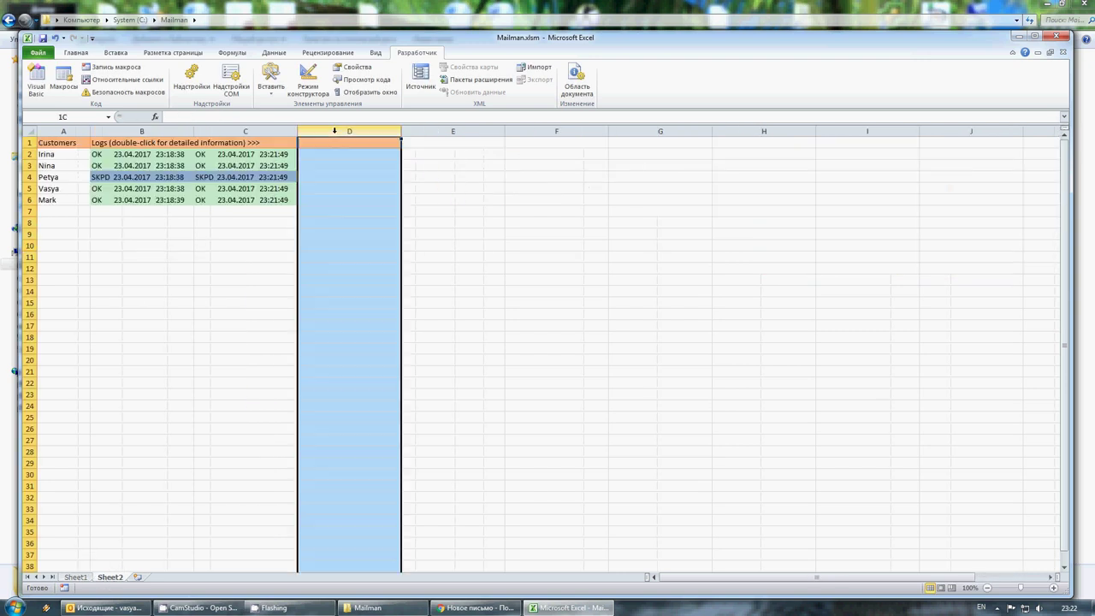
pyautogui.click(453, 132)
pyautogui.click(598, 130)
pyautogui.click(659, 131)
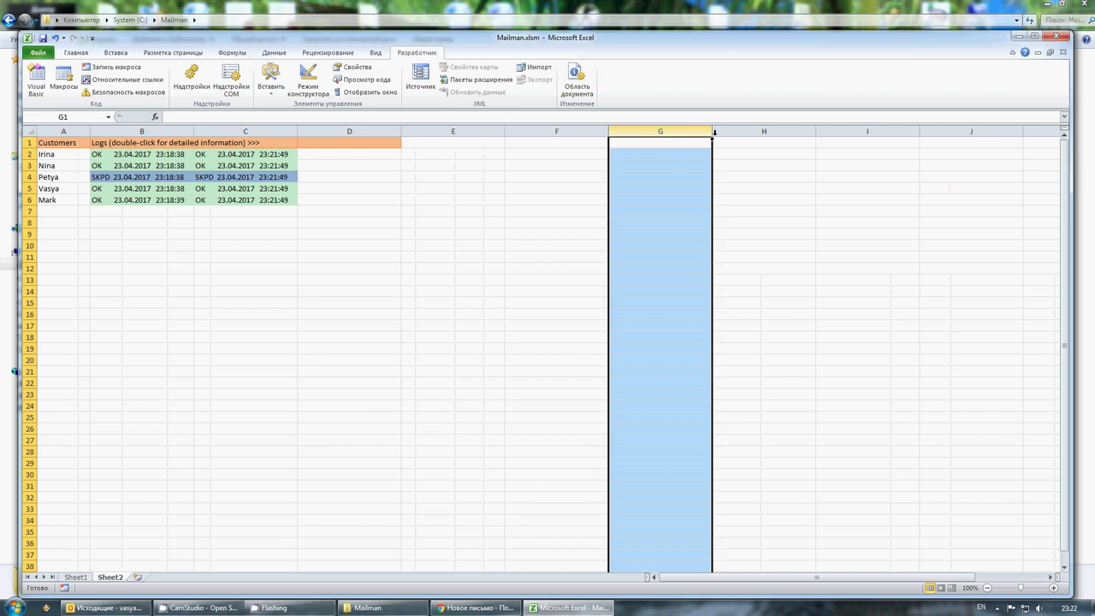
pyautogui.click(764, 131)
pyautogui.click(866, 130)
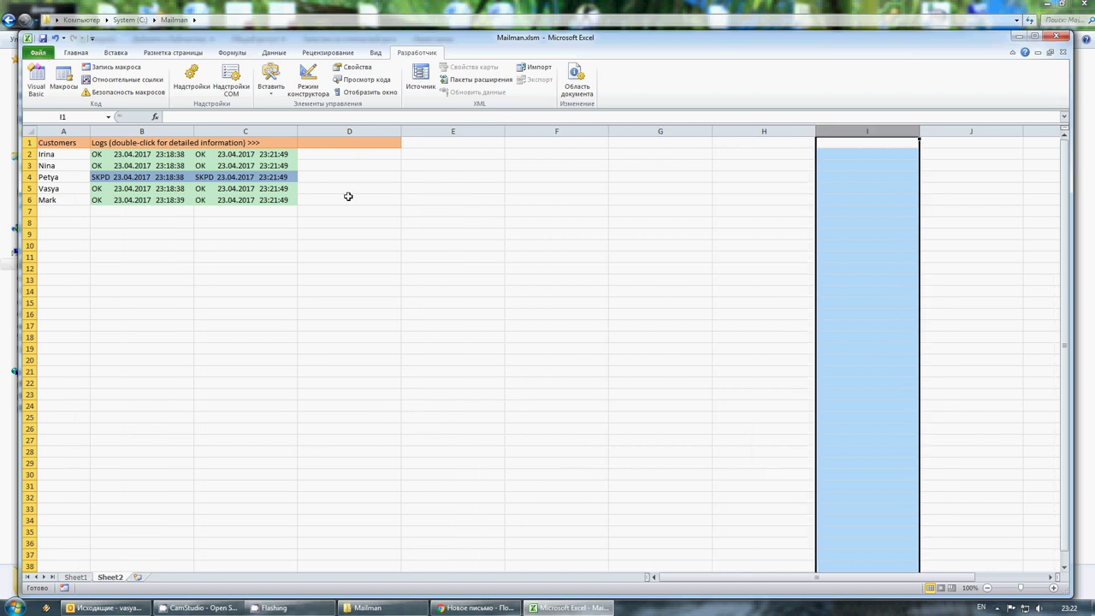
pyautogui.click(331, 155)
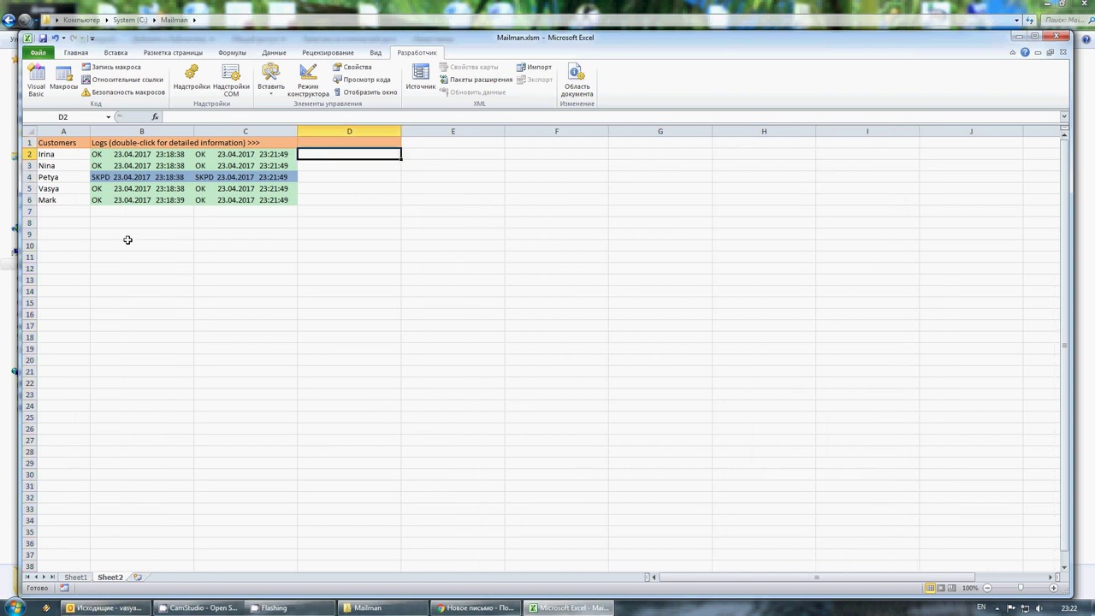
# - Expand the second customer's detailed log in B3, highlight its message text and attachment details, and leave the cell
pyautogui.click(151, 163)
pyautogui.doubleClick(122, 166)
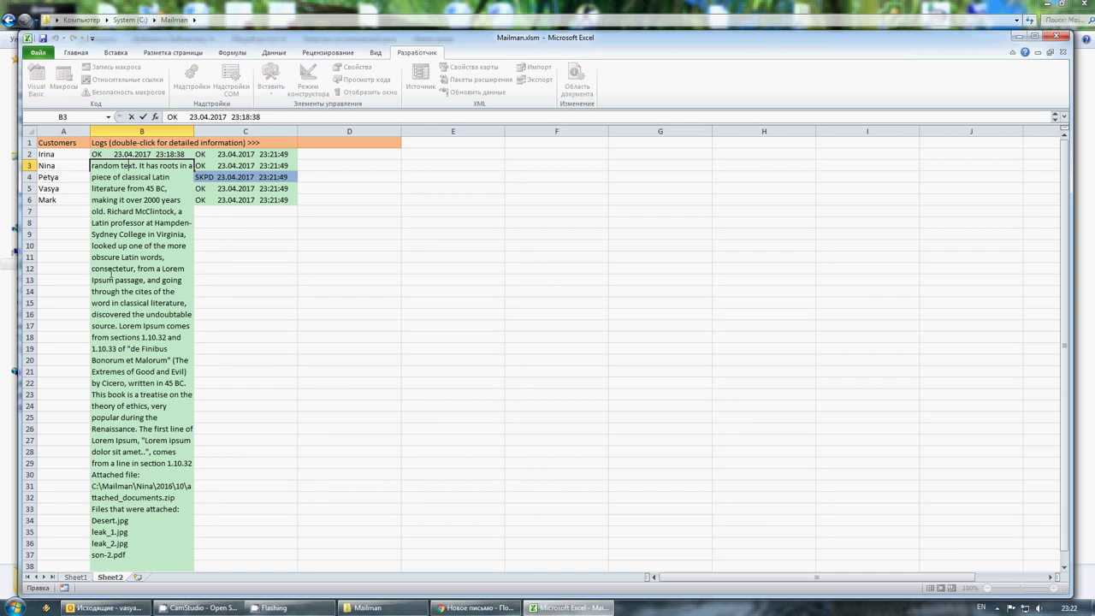
pyautogui.moveTo(126, 552); pyautogui.dragTo(51, 324)
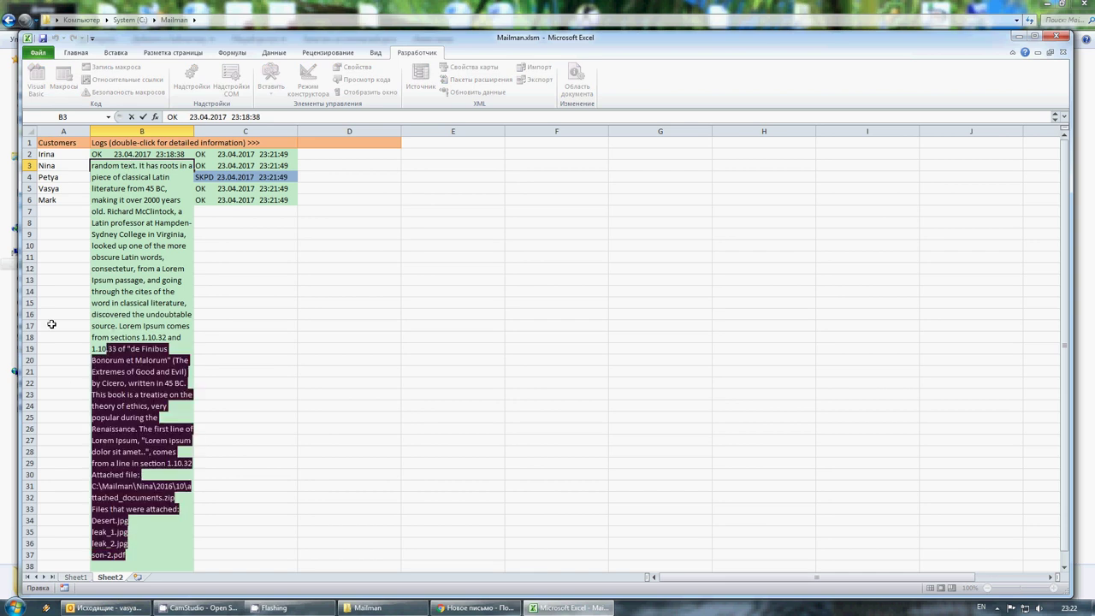
pyautogui.click(52, 315)
# - Return to Sheet1 and clear the skip mark in A4 for the third customer
pyautogui.click(77, 577)
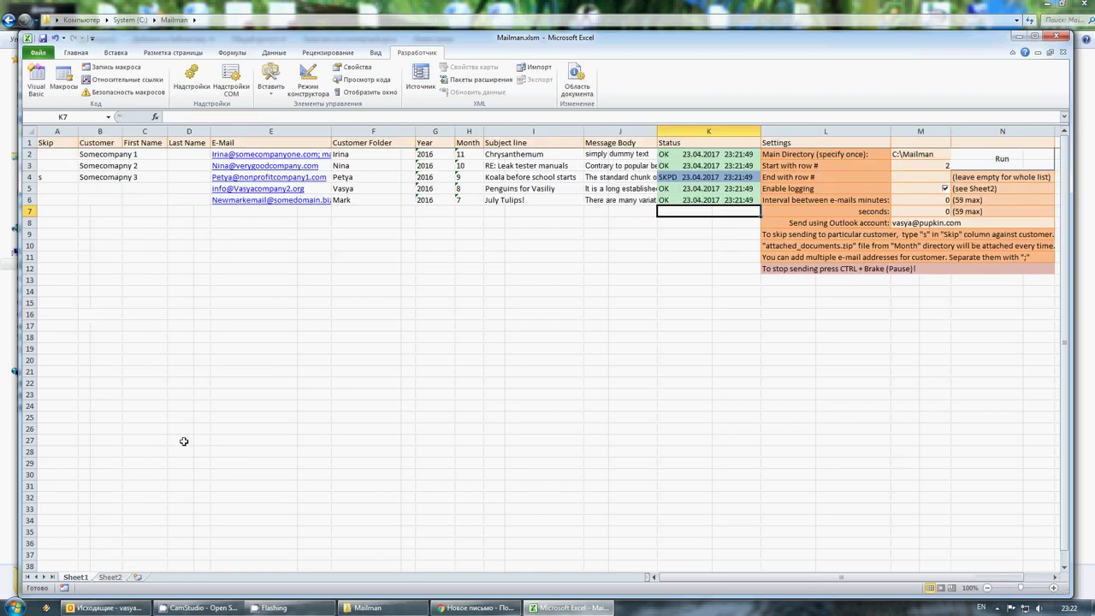
pyautogui.click(61, 176)
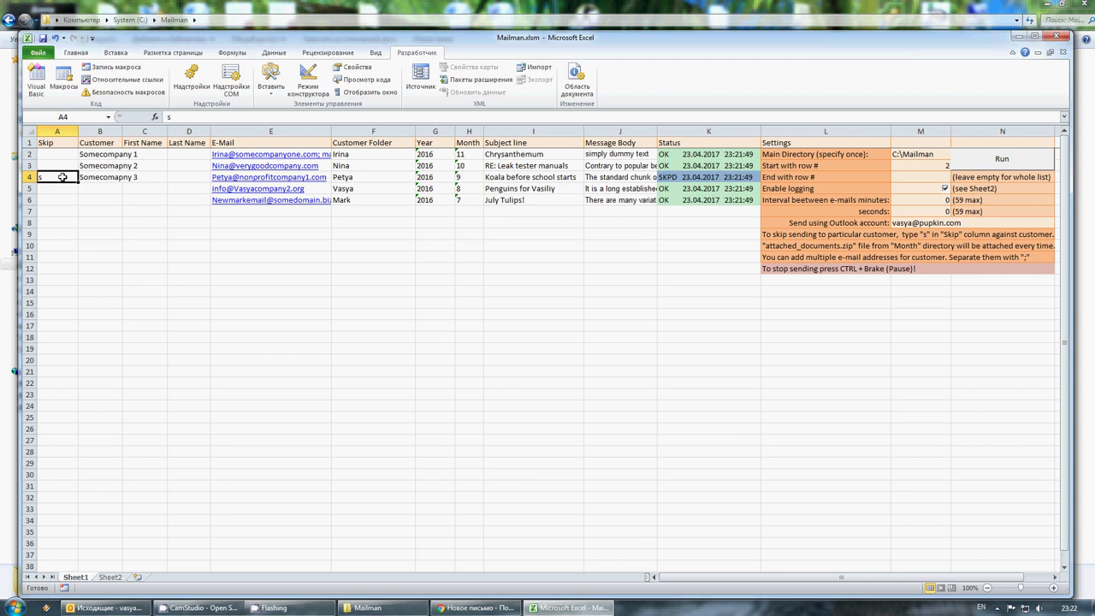
pyautogui.press('BackSpace')
pyautogui.press('Return')
pyautogui.click(58, 177)
pyautogui.click(57, 166)
# - Switch to the Outlook Outbox and go through the queued messages from both mailing runs one by one
pyautogui.click(102, 607)
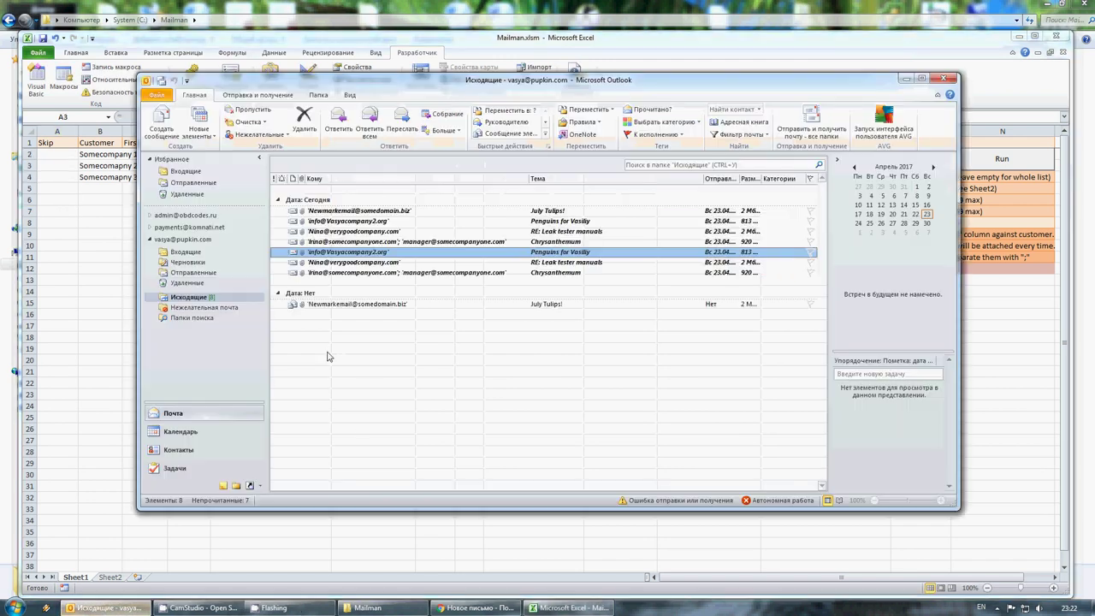
pyautogui.click(351, 271)
pyautogui.click(318, 304)
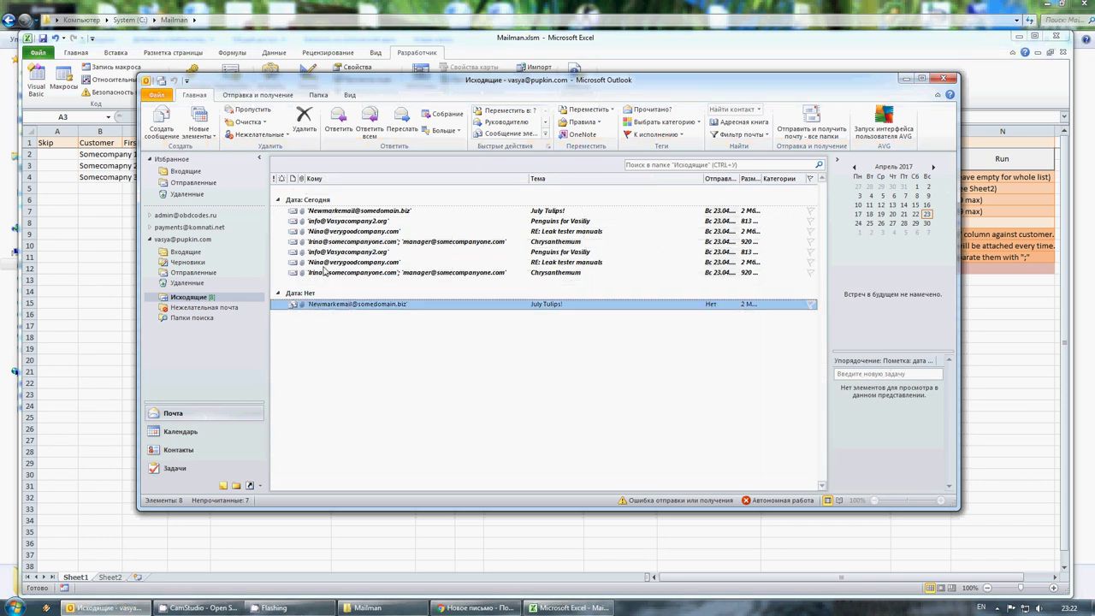
pyautogui.click(325, 211)
pyautogui.click(325, 221)
pyautogui.click(327, 231)
pyautogui.click(327, 242)
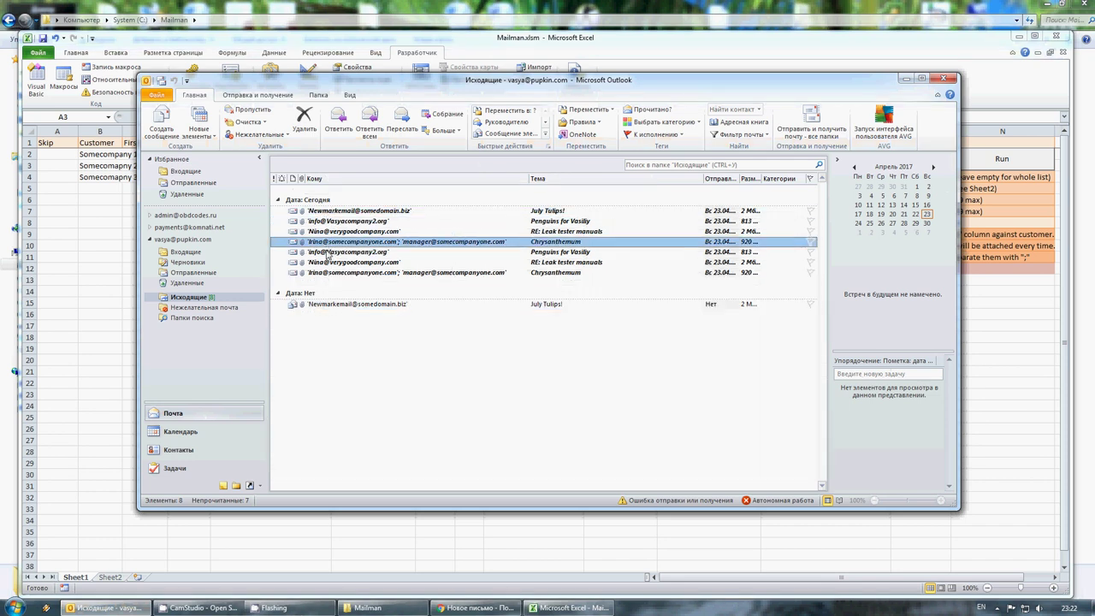
pyautogui.click(328, 251)
pyautogui.click(329, 262)
pyautogui.click(330, 273)
pyautogui.click(322, 303)
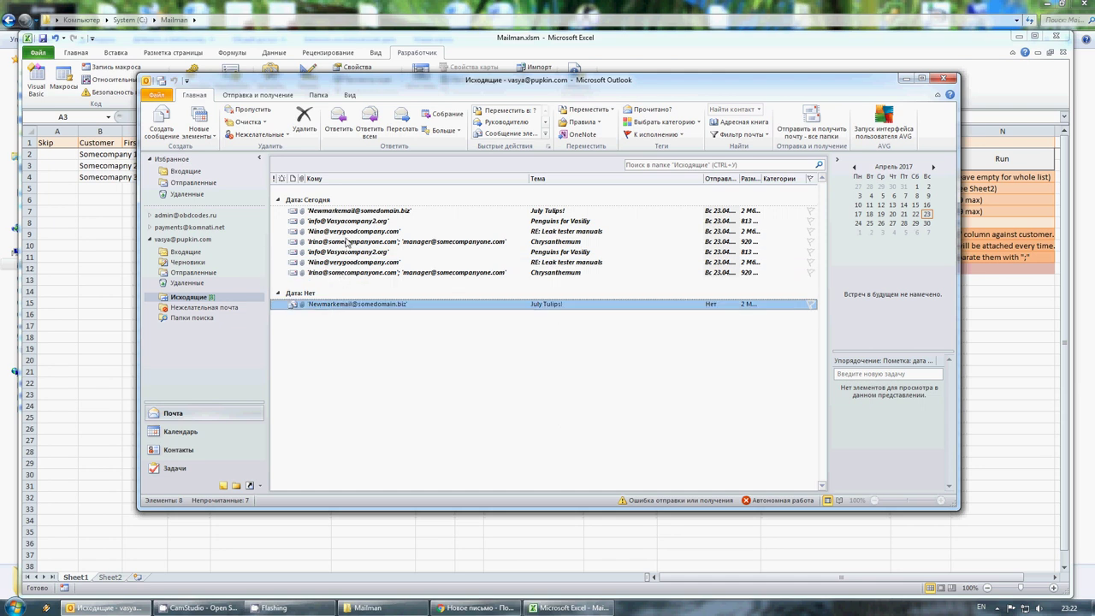
# - Delete all messages from the Outlook Outbox
pyautogui.click(445, 212)
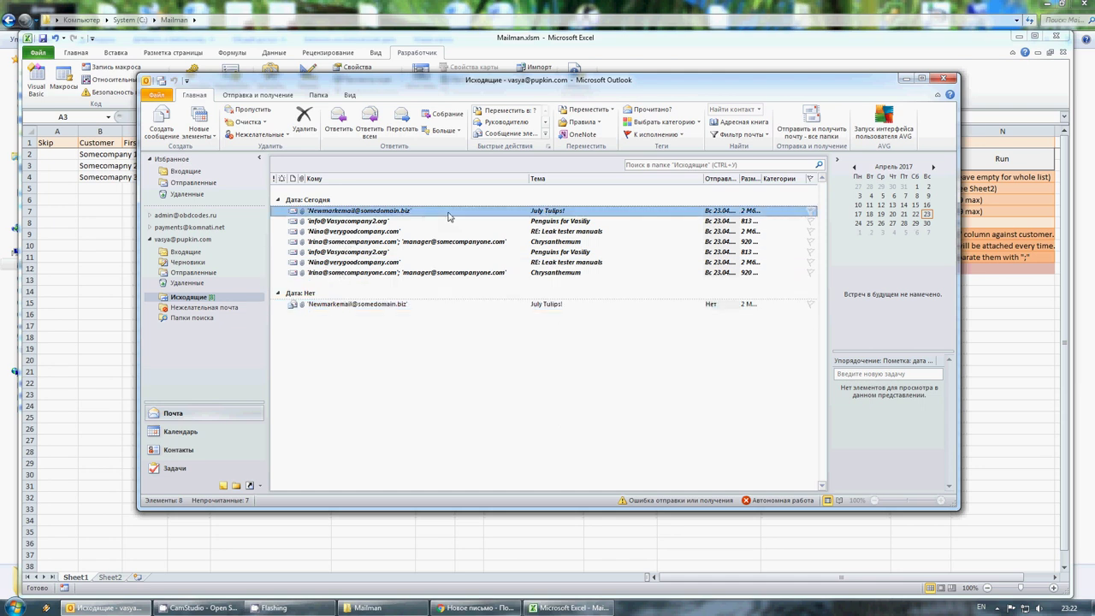
pyautogui.hotkey('ctrl', 'a')
pyautogui.press('Delete')
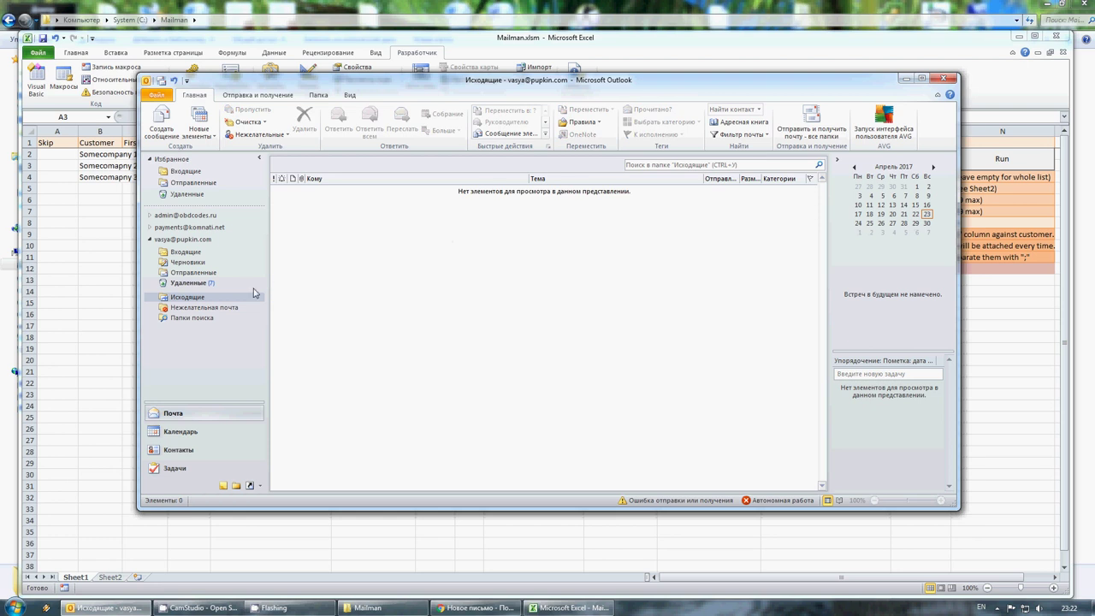
# - Permanently delete all messages in the account's Deleted Items folder, then open its Inbox
pyautogui.click(204, 283)
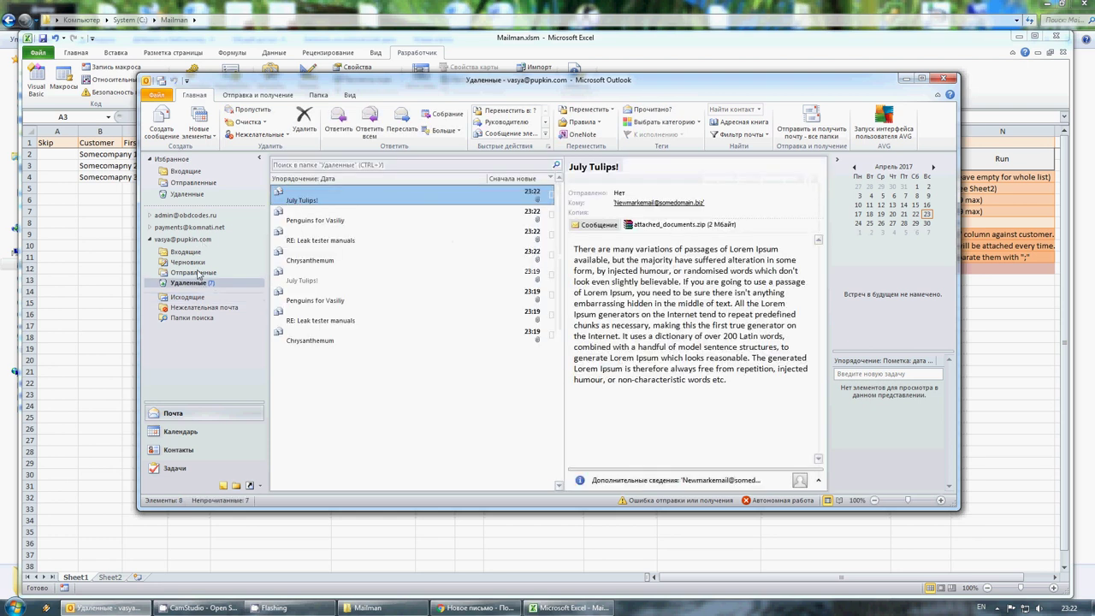
pyautogui.click(339, 315)
pyautogui.hotkey('ctrl', 'a')
pyautogui.press('Delete')
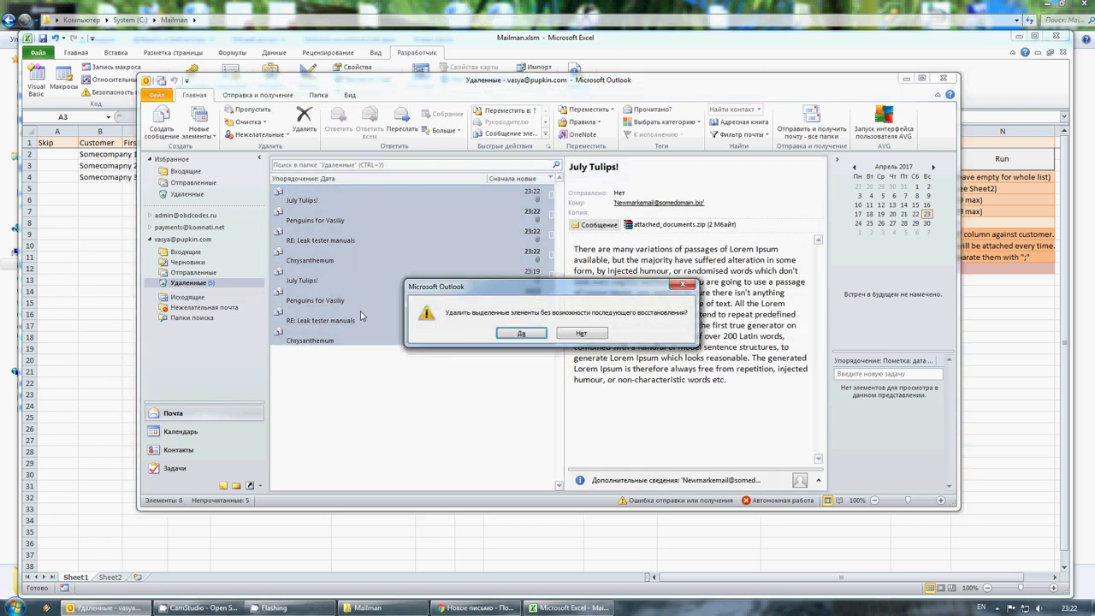
pyautogui.click(522, 333)
pyautogui.click(175, 251)
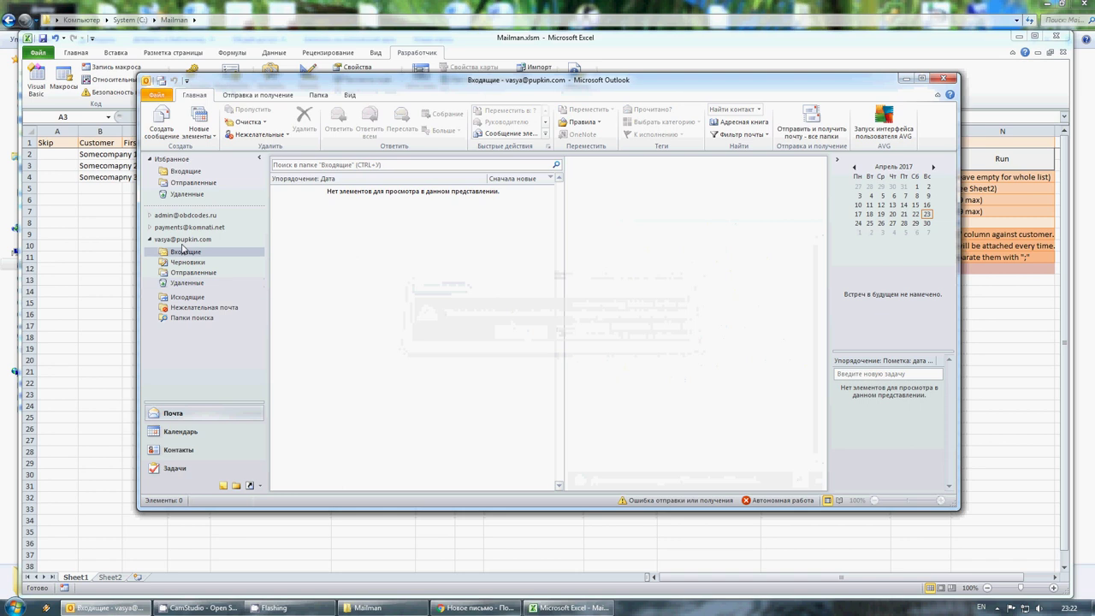
# - Return to the Mailman workbook and set "Start with row #" in M3 to 4
pyautogui.hotkey('alt', 'Tab')
pyautogui.click(159, 153)
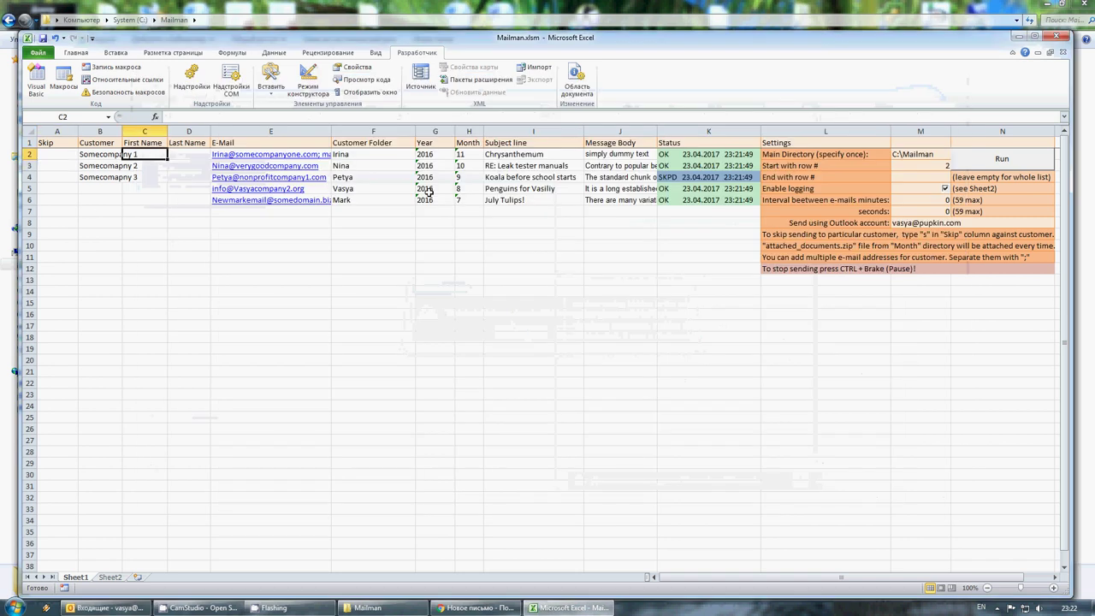
pyautogui.click(787, 166)
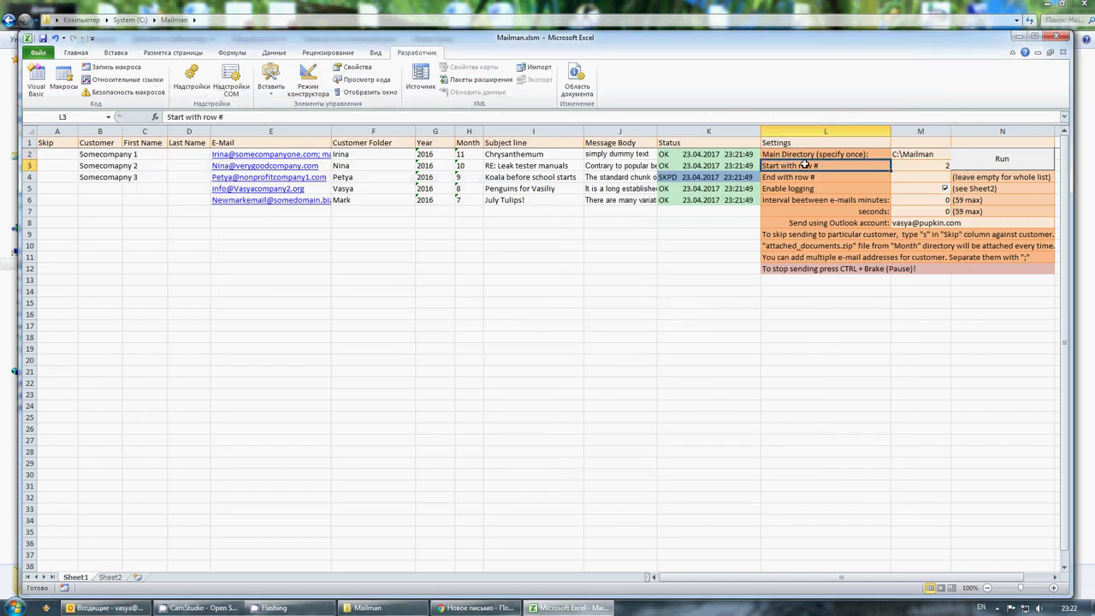
pyautogui.click(935, 166)
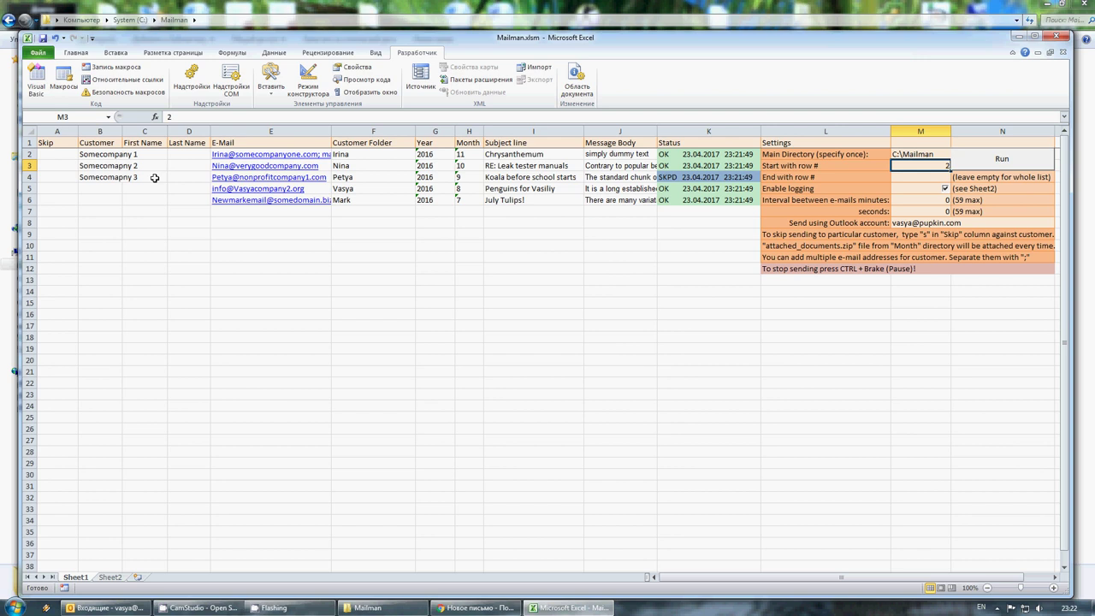
pyautogui.click(186, 176)
pyautogui.click(939, 166)
pyautogui.doubleClick(943, 166)
pyautogui.doubleClick(944, 165)
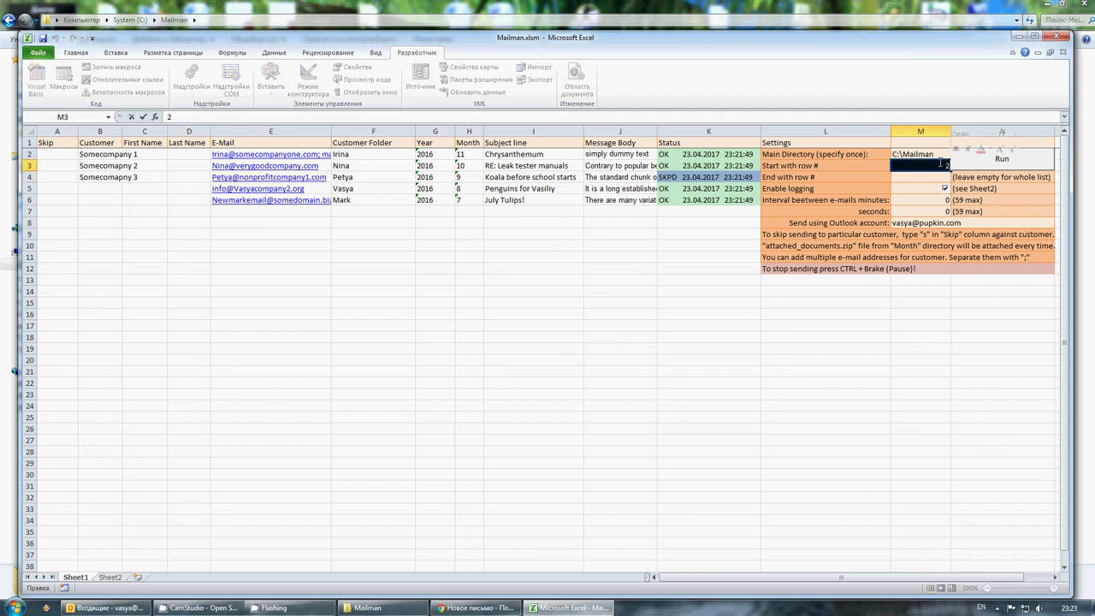
pyautogui.write('4')
pyautogui.press('Return')
# - Point out the customer rows from row 4 to row 6 and set "End with row #" in M4 to 6
pyautogui.click(63, 180)
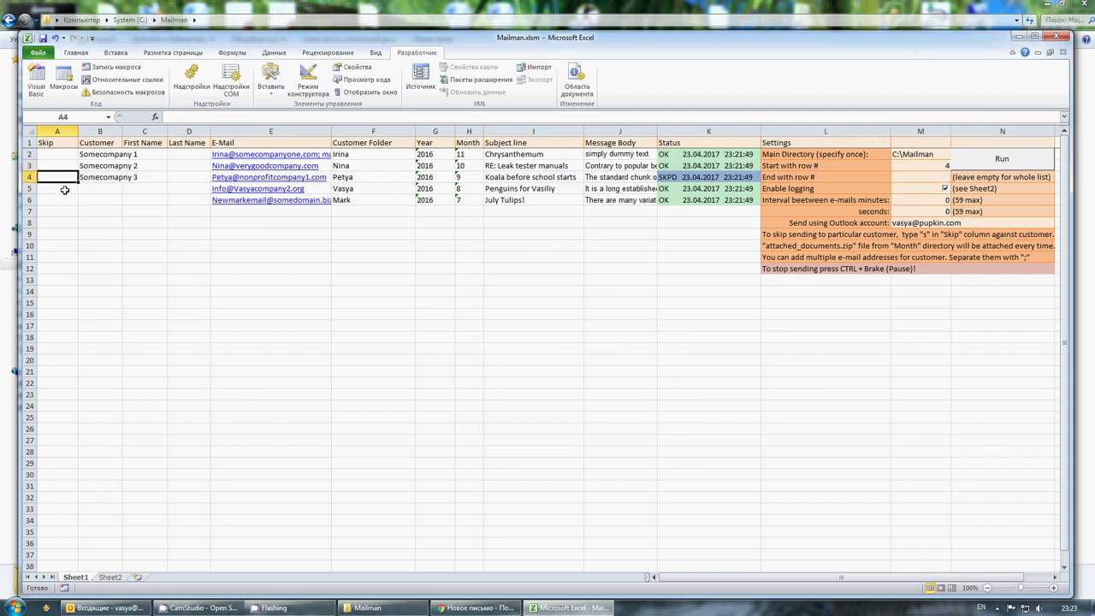
pyautogui.click(185, 199)
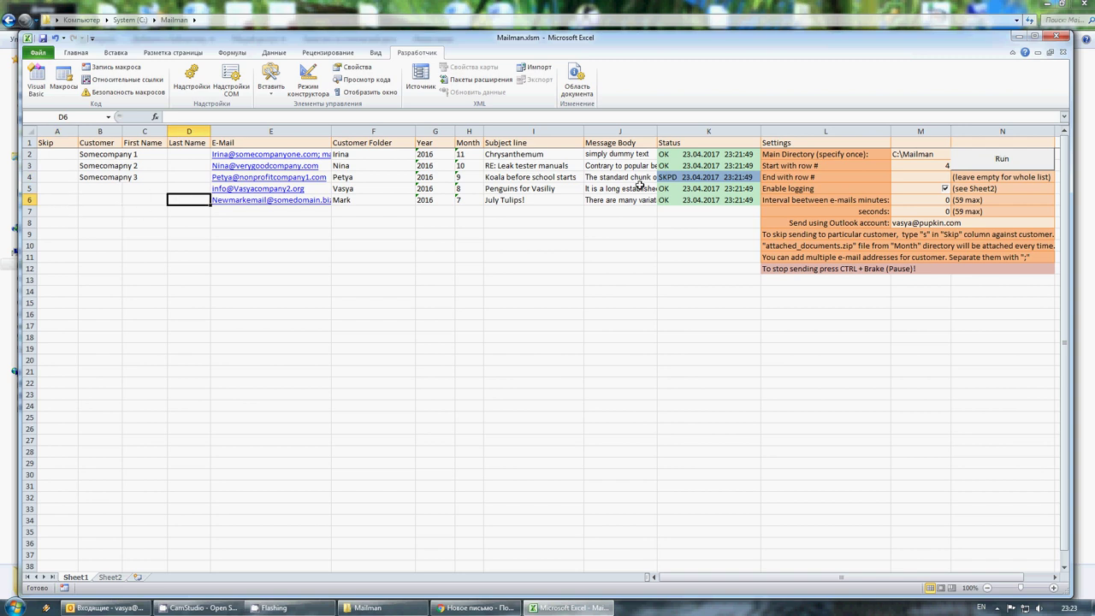
pyautogui.doubleClick(916, 177)
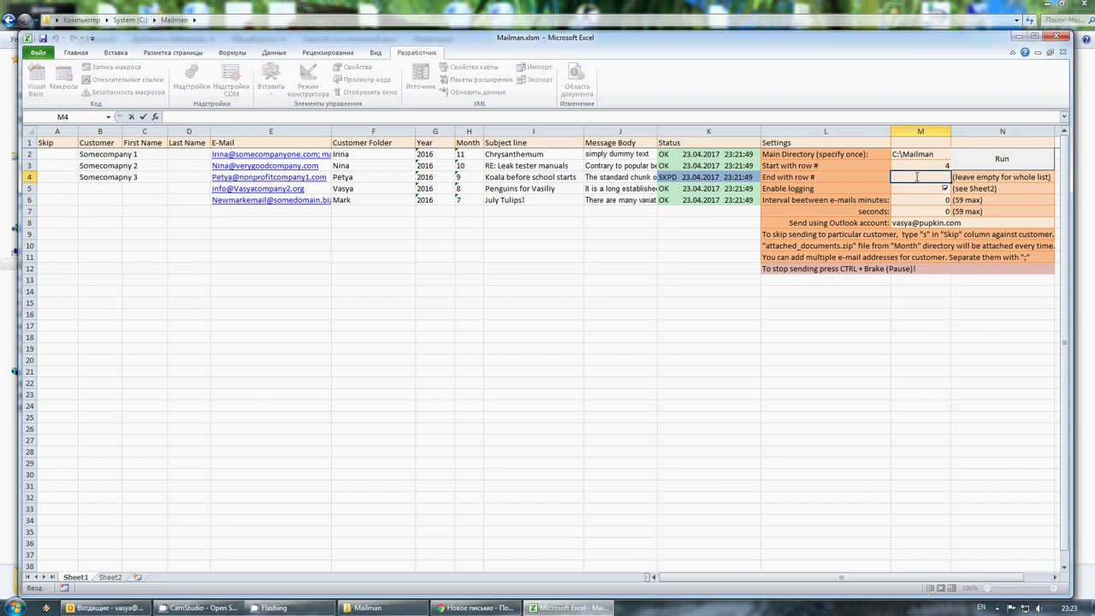
pyautogui.write('6')
pyautogui.click(878, 176)
pyautogui.click(920, 176)
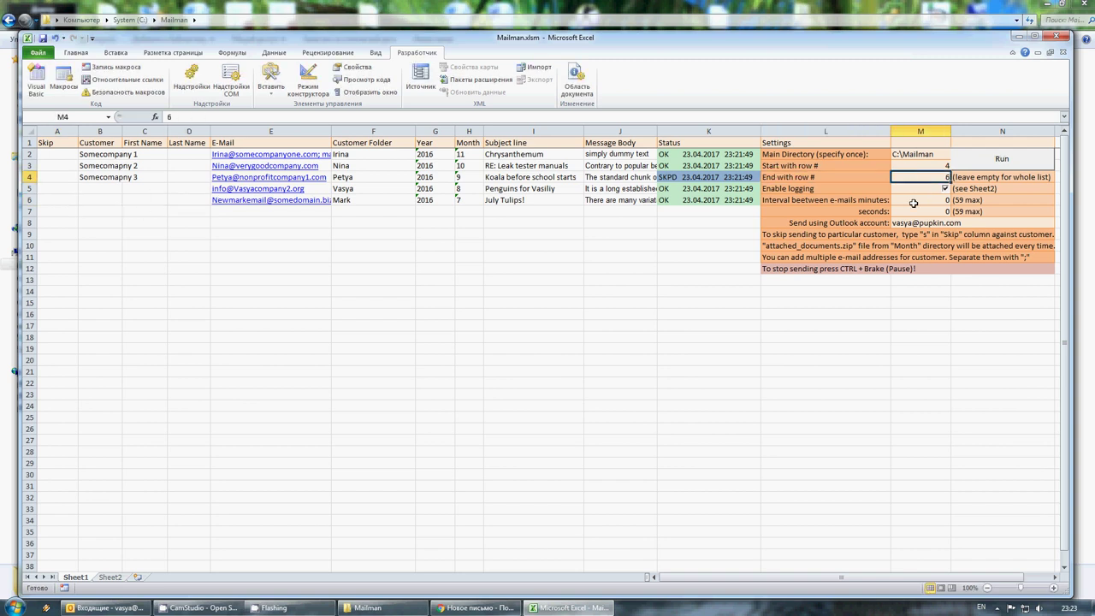
# - Set the seconds part of the interval between e-mails in M7 to 10
pyautogui.click(917, 213)
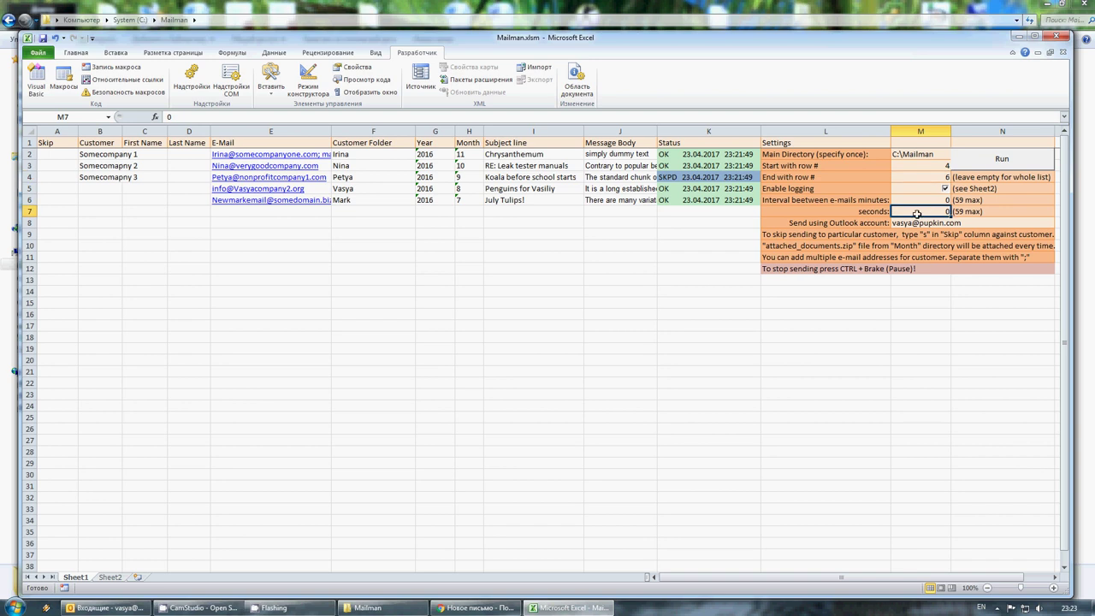
pyautogui.doubleClick(917, 213)
pyautogui.moveTo(916, 213); pyautogui.dragTo(945, 212)
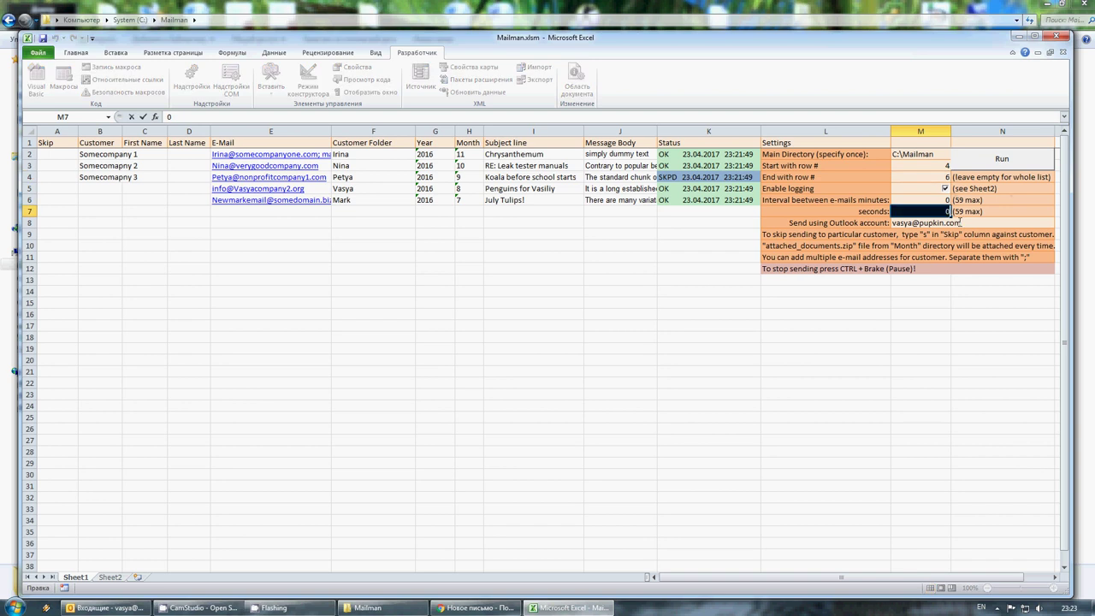
pyautogui.write('10')
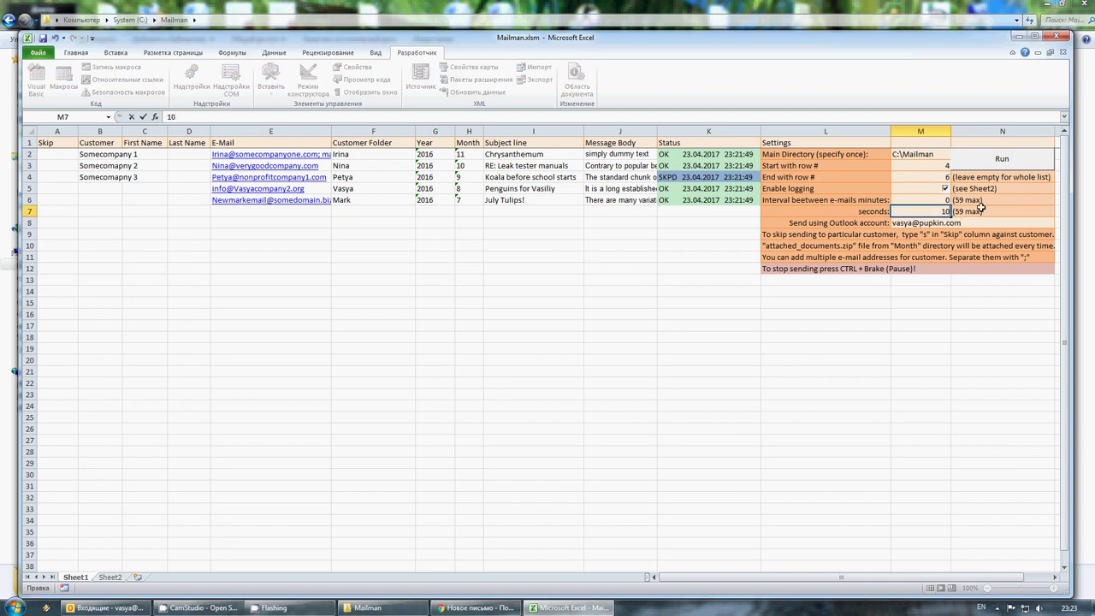
pyautogui.click(984, 210)
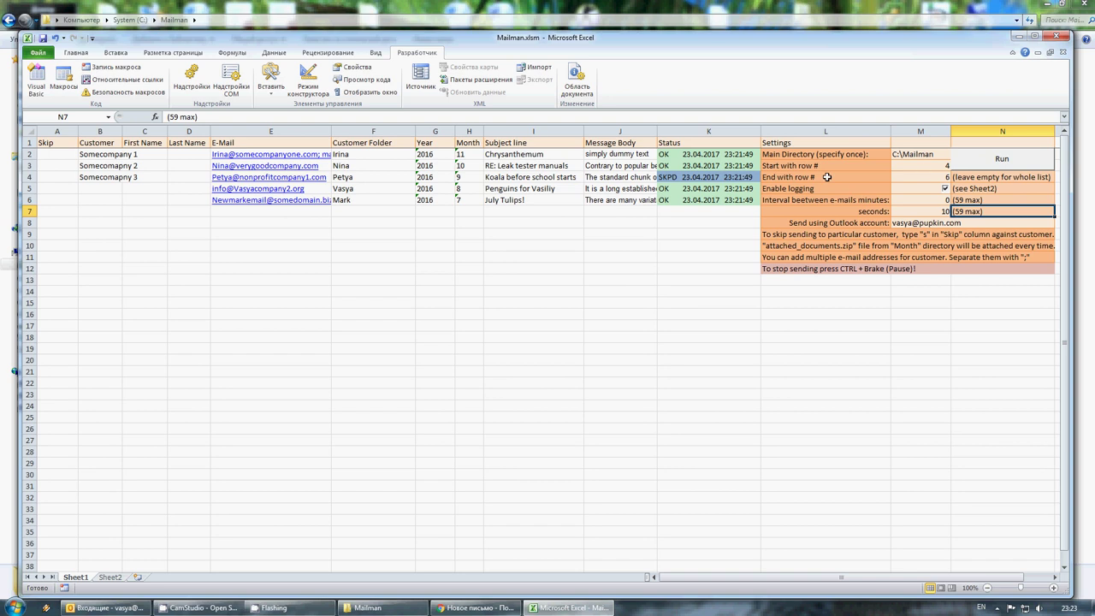
# - Review the start row setting in M3, customer rows 4 to 6, and the row 4 status in K4
pyautogui.click(924, 166)
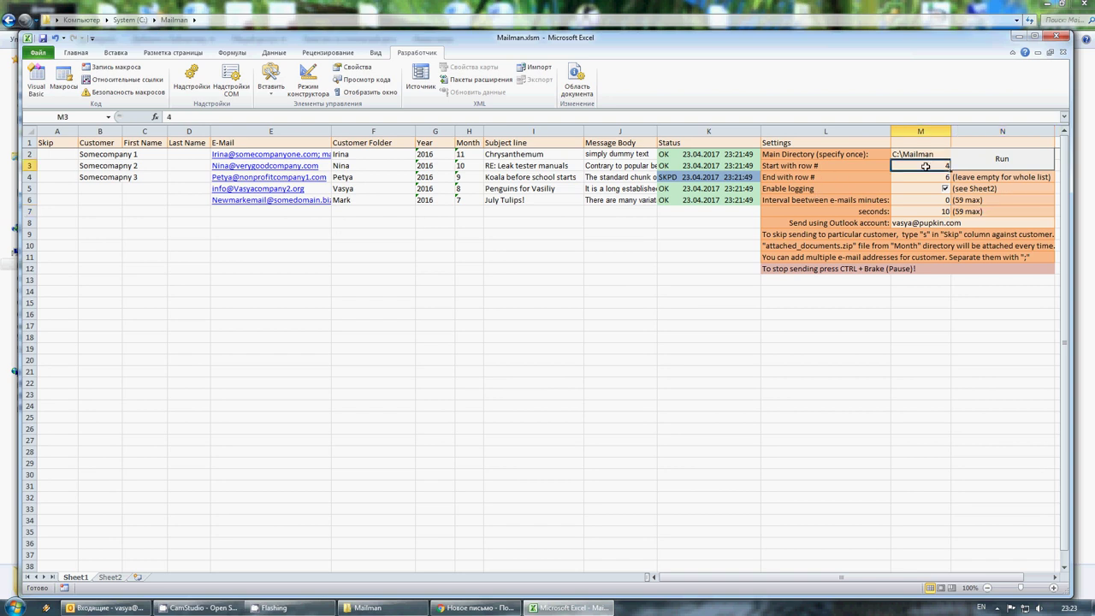
pyautogui.click(44, 177)
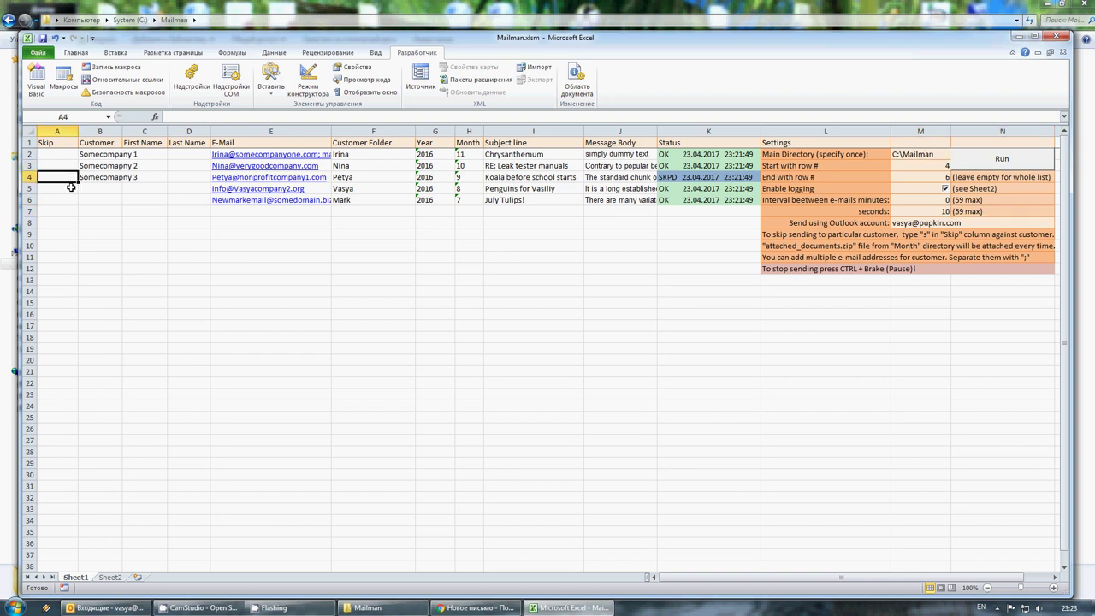
pyautogui.moveTo(49, 175); pyautogui.dragTo(693, 199)
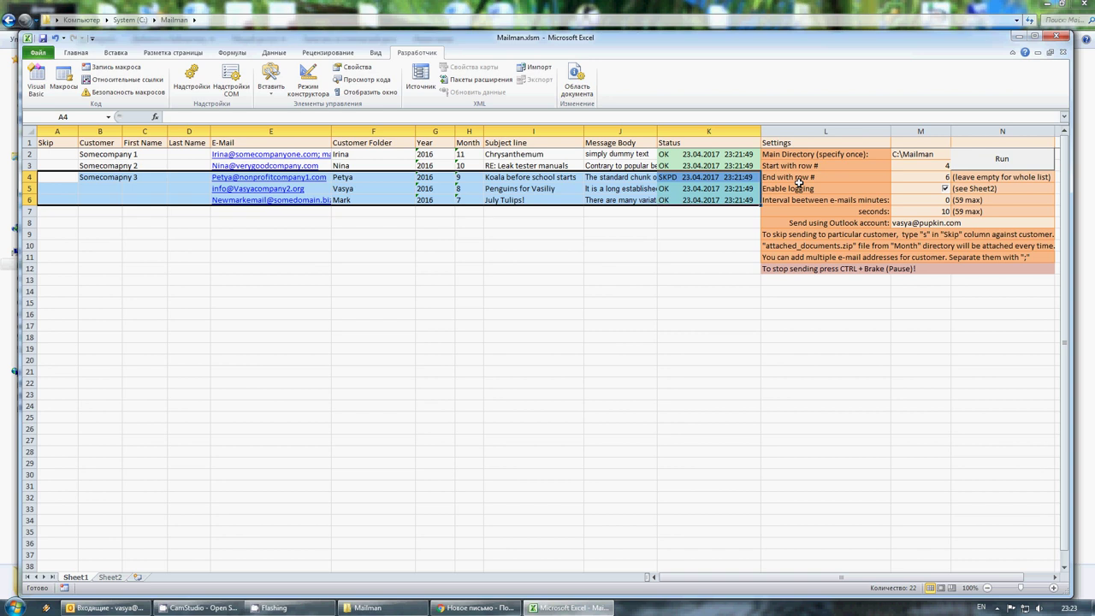
pyautogui.click(672, 177)
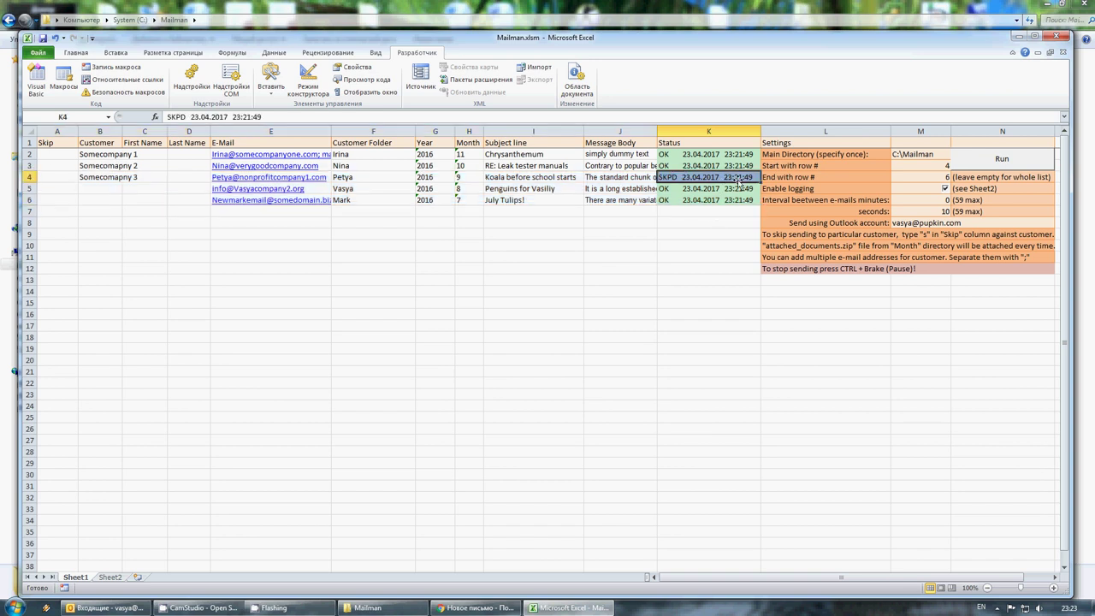
# - Check the existing customer logs on Sheet2, including the empty column D, and return to Sheet1
pyautogui.click(118, 578)
pyautogui.moveTo(315, 155); pyautogui.dragTo(325, 164)
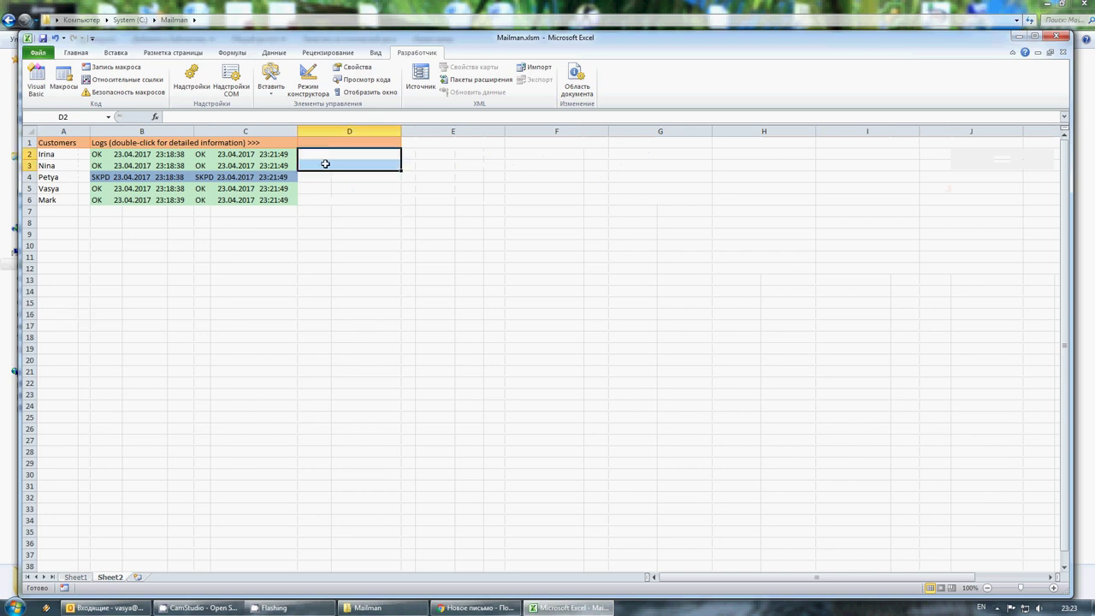
pyautogui.click(50, 154)
pyautogui.click(53, 177)
pyautogui.click(53, 200)
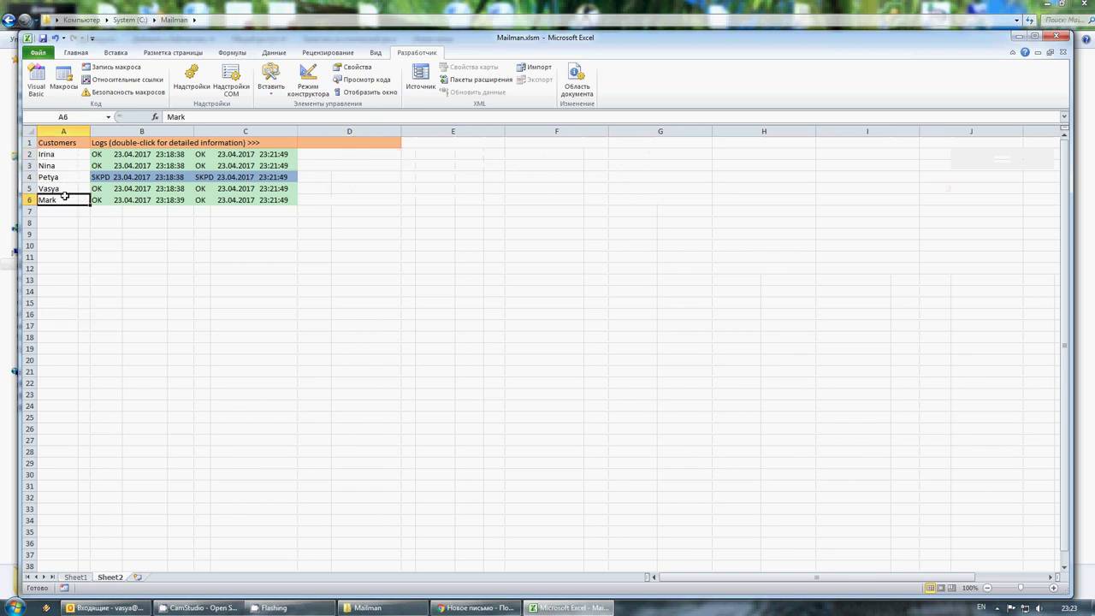
pyautogui.click(75, 578)
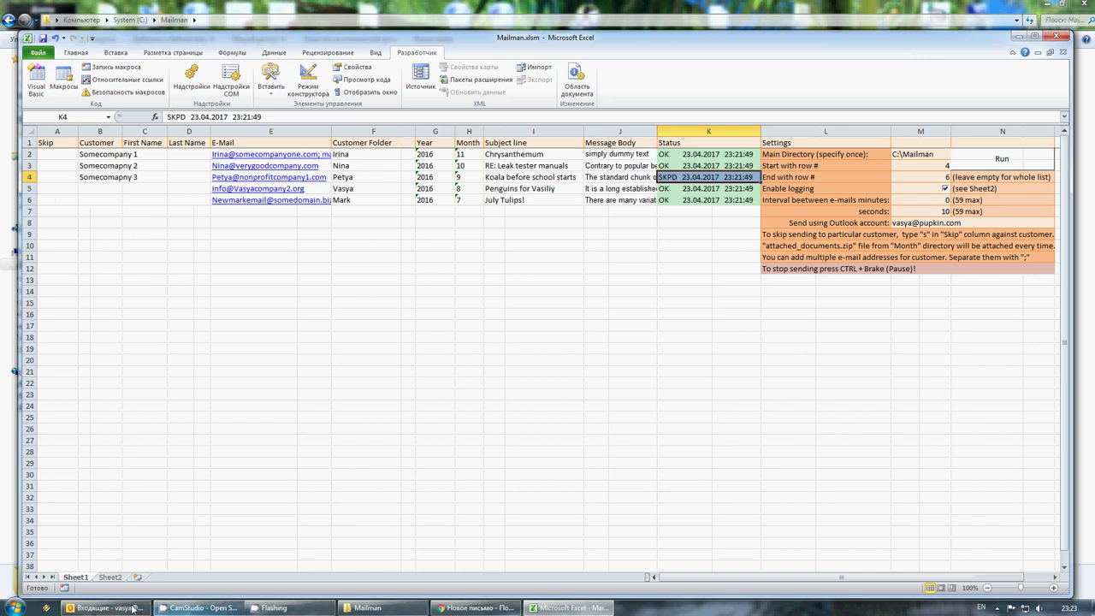
# - Check the Inbox in Outlook, return to the Mailman workbook, and run the mailing
pyautogui.click(103, 607)
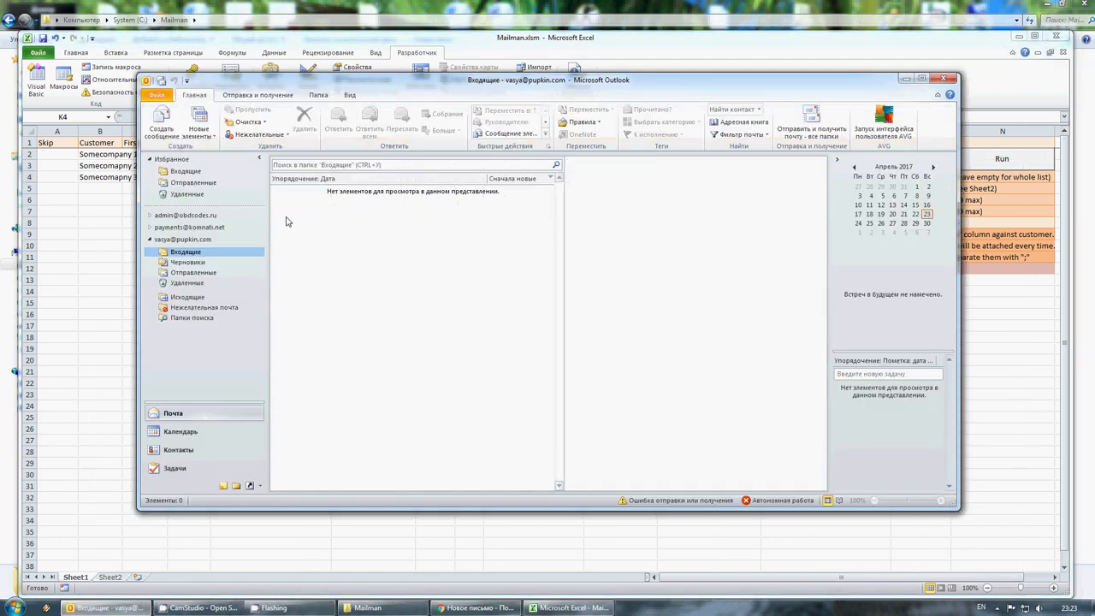
pyautogui.click(265, 39)
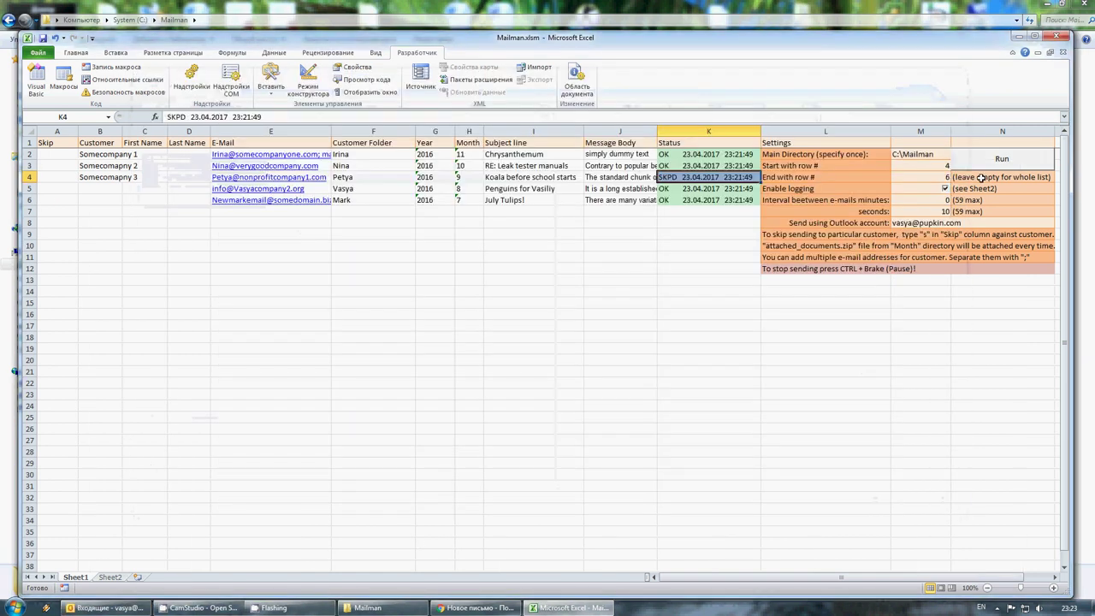
pyautogui.click(1002, 160)
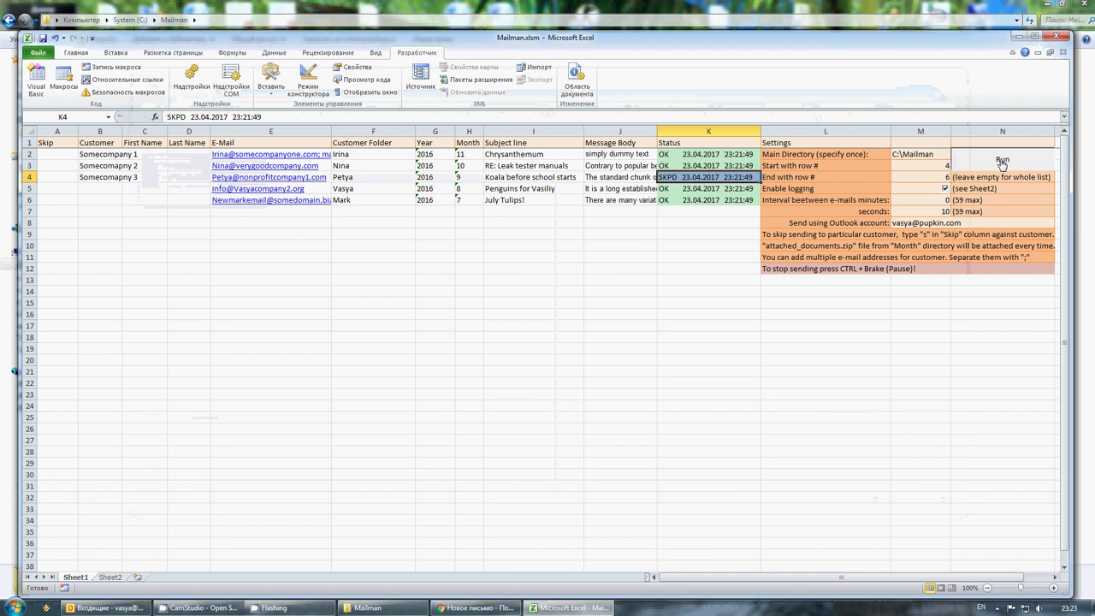
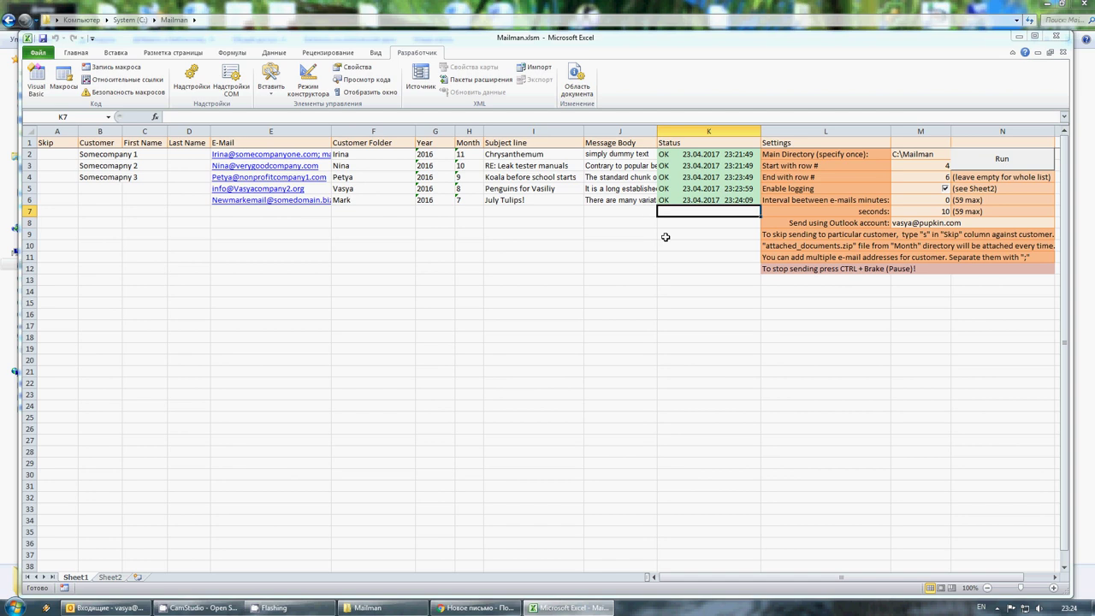
# - Examine the statuses and sending times of customer rows 4 to 6 in column K to compare the interval between e-mails
pyautogui.click(727, 177)
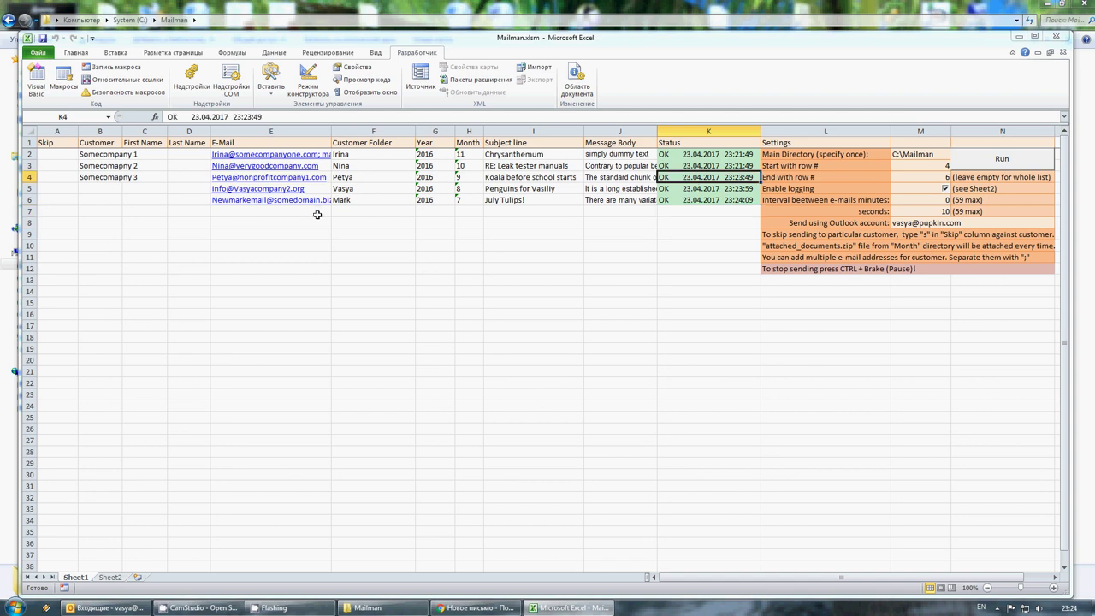
pyautogui.moveTo(43, 178); pyautogui.dragTo(718, 199)
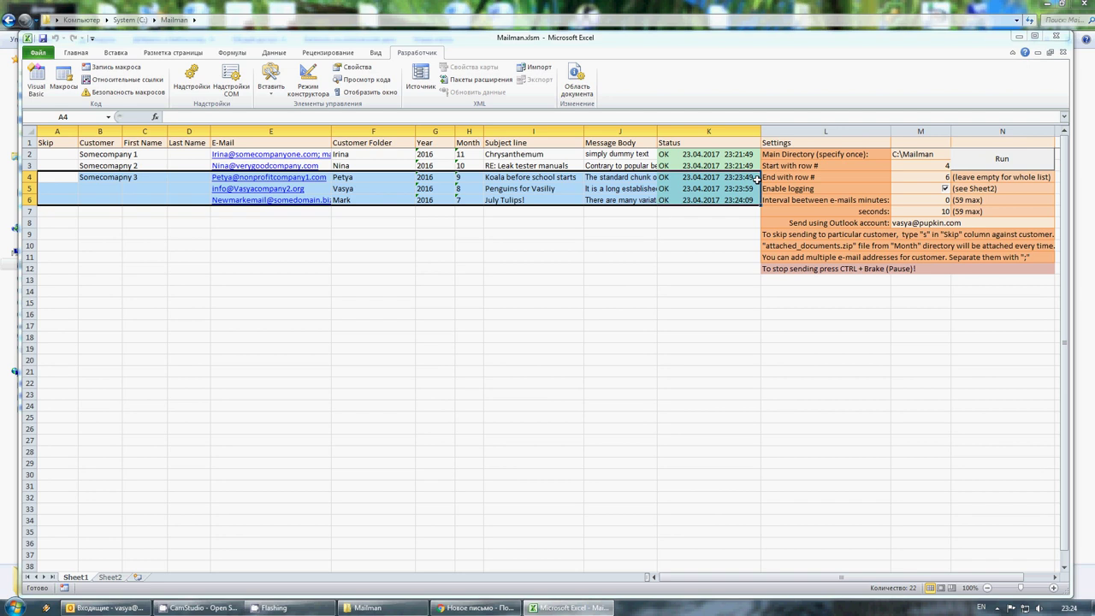
pyautogui.click(756, 178)
pyautogui.click(756, 188)
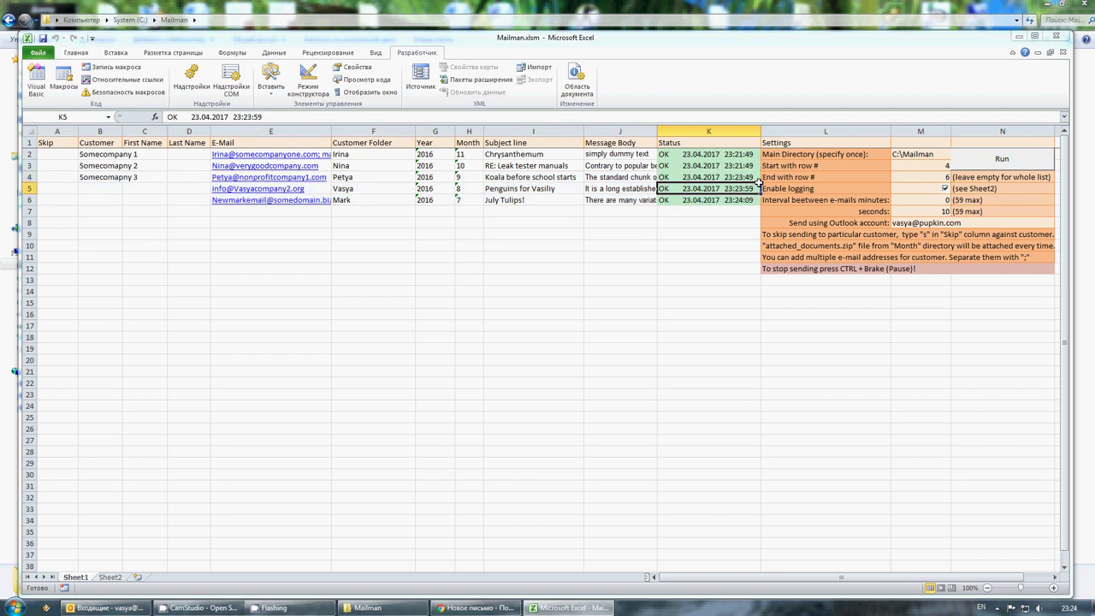
pyautogui.click(754, 177)
pyautogui.click(756, 187)
pyautogui.click(754, 199)
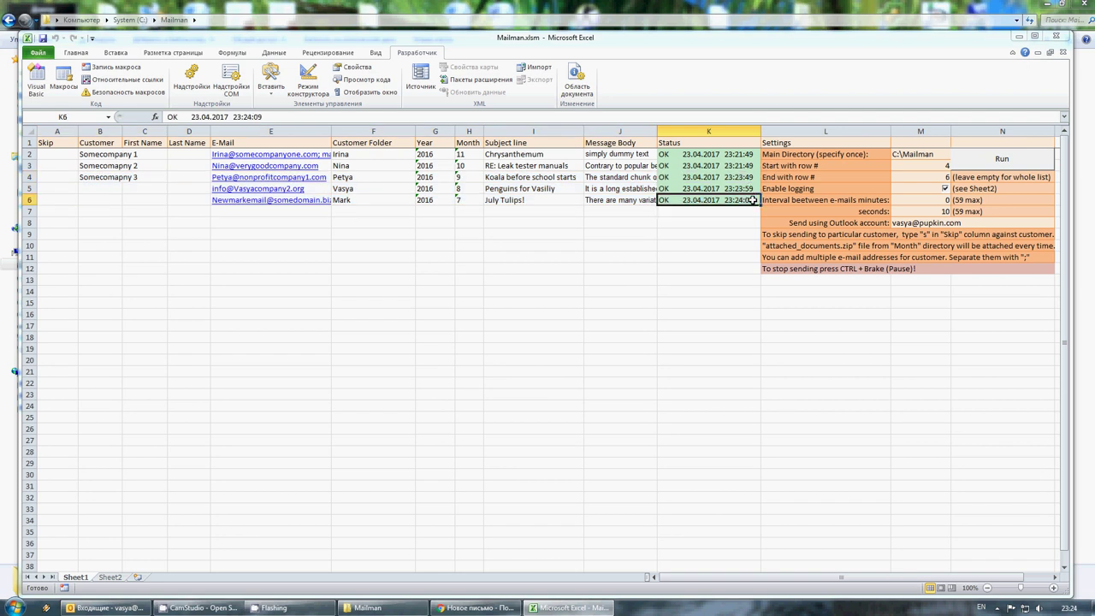
pyautogui.click(756, 178)
pyautogui.click(756, 187)
pyautogui.click(757, 198)
pyautogui.click(719, 176)
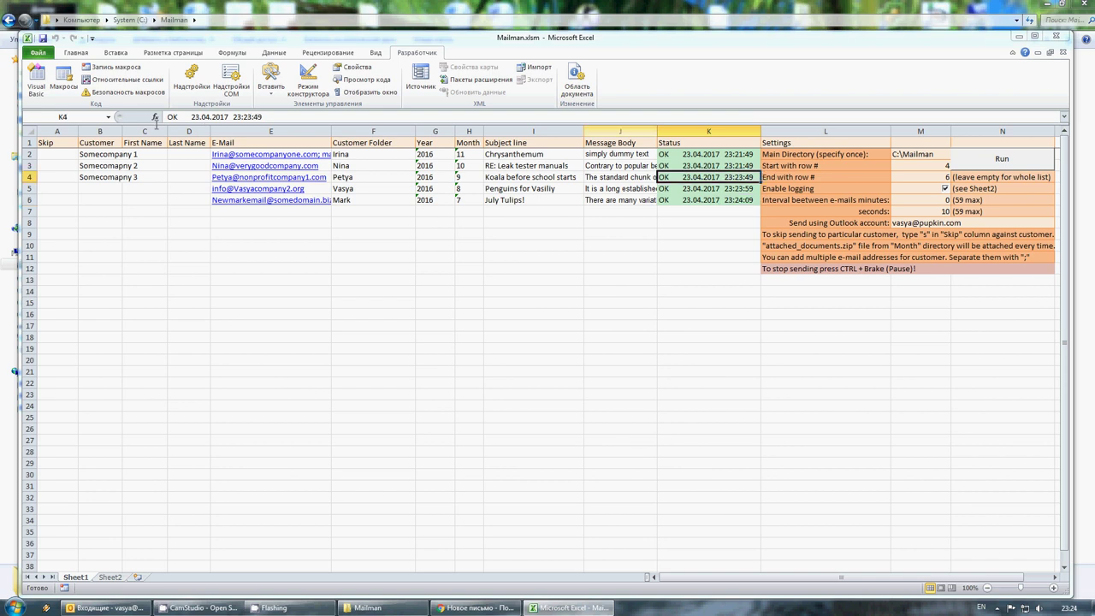
# - Open Sheet2 and view the detailed log entries for row 4 in cells D4 and C4
pyautogui.click(110, 577)
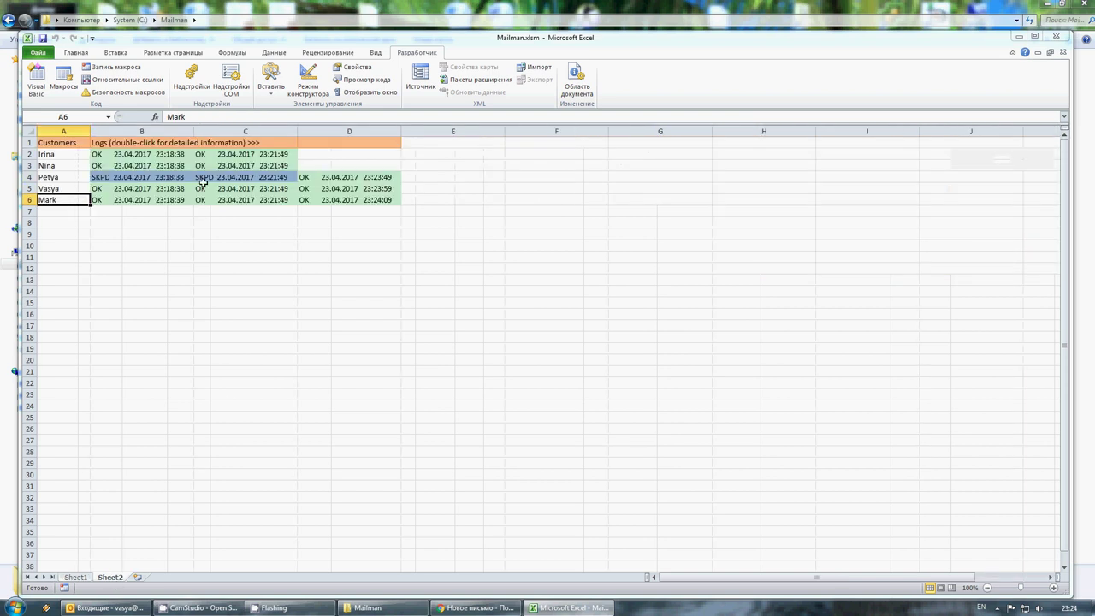
pyautogui.click(345, 175)
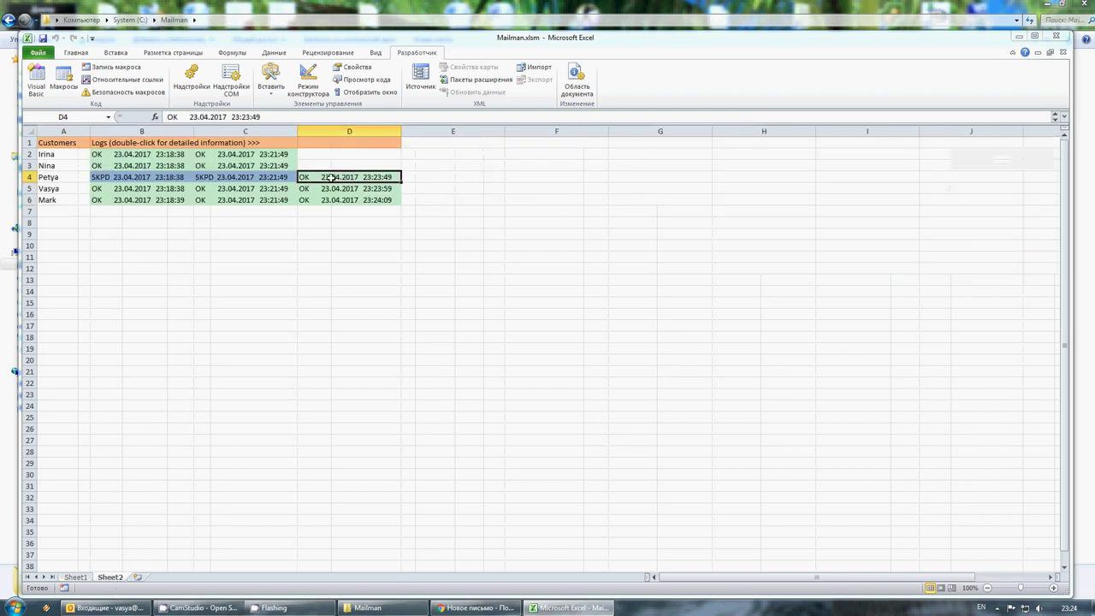
pyautogui.doubleClick(371, 177)
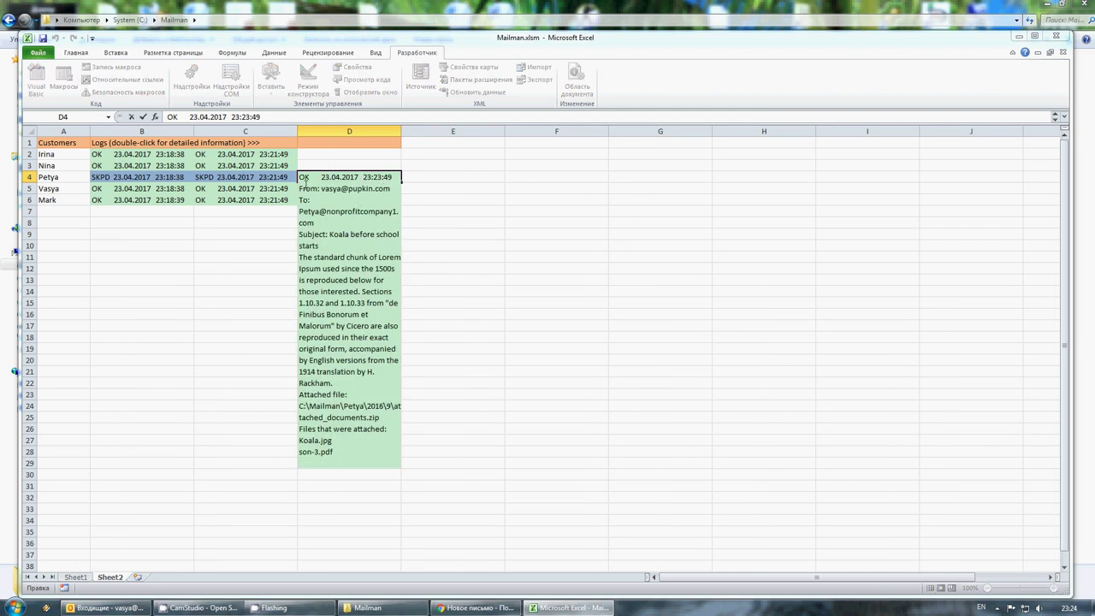
pyautogui.click(272, 178)
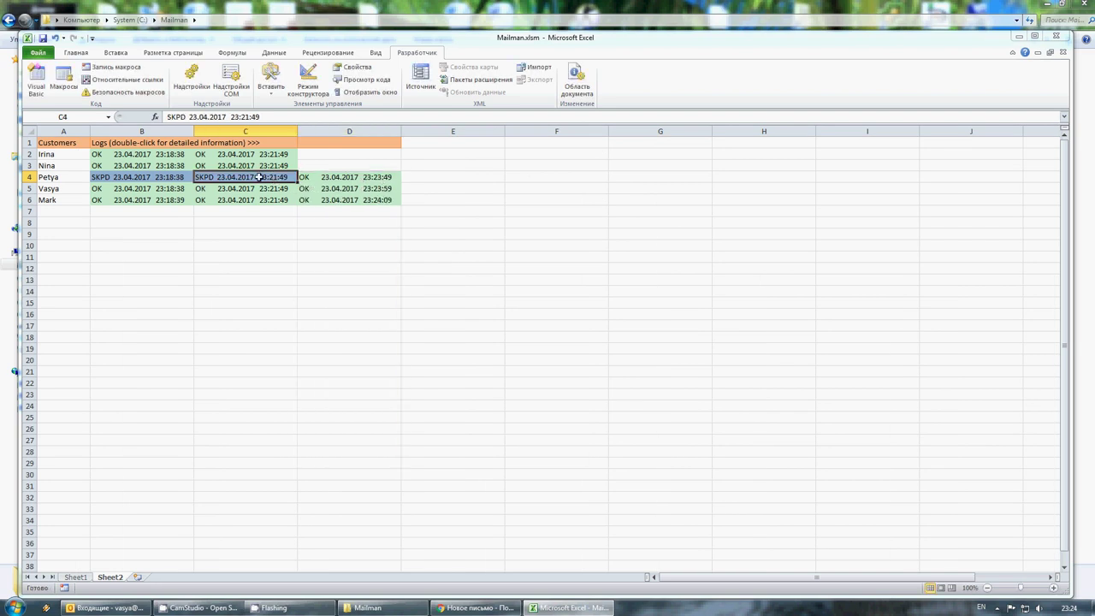
pyautogui.doubleClick(258, 177)
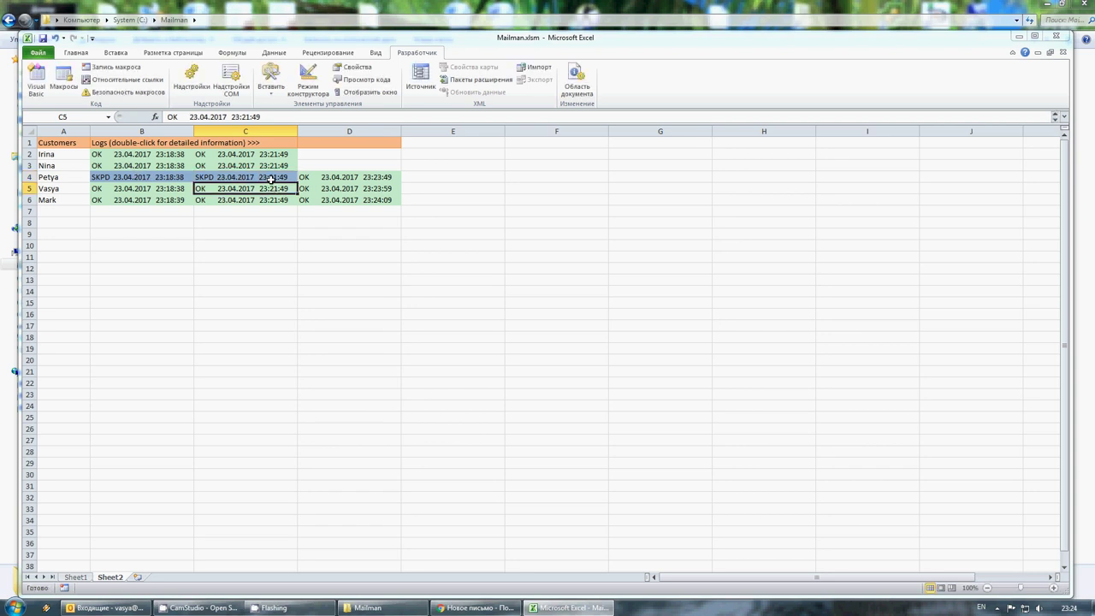
# - View the detailed log entries for row 5 in cells D5 and C5, then close the details
pyautogui.press('Tab')
pyautogui.click(334, 188)
pyautogui.doubleClick(329, 188)
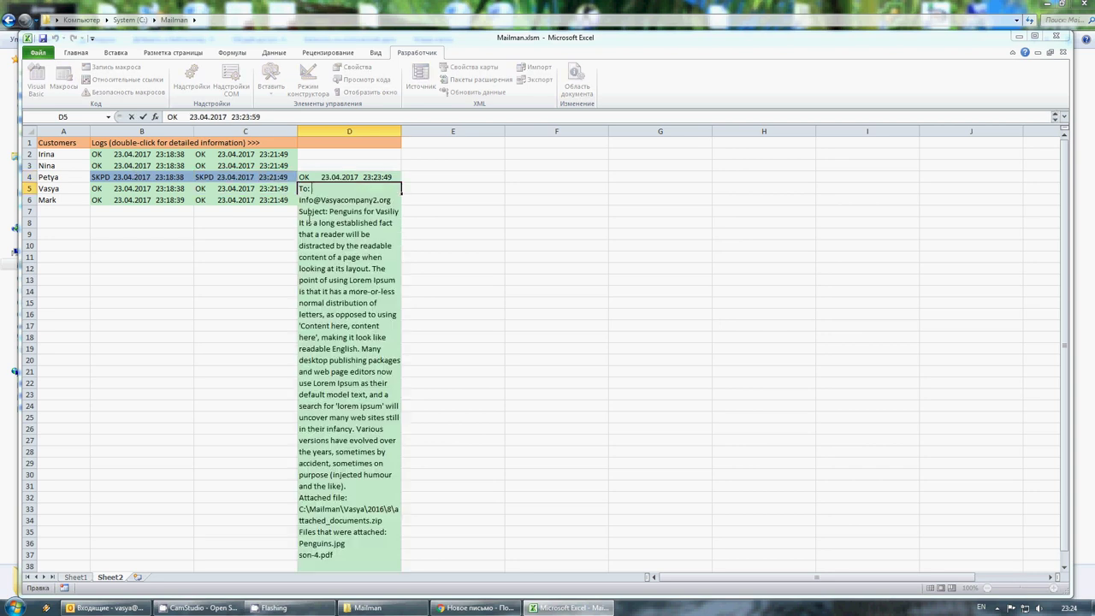
pyautogui.doubleClick(263, 188)
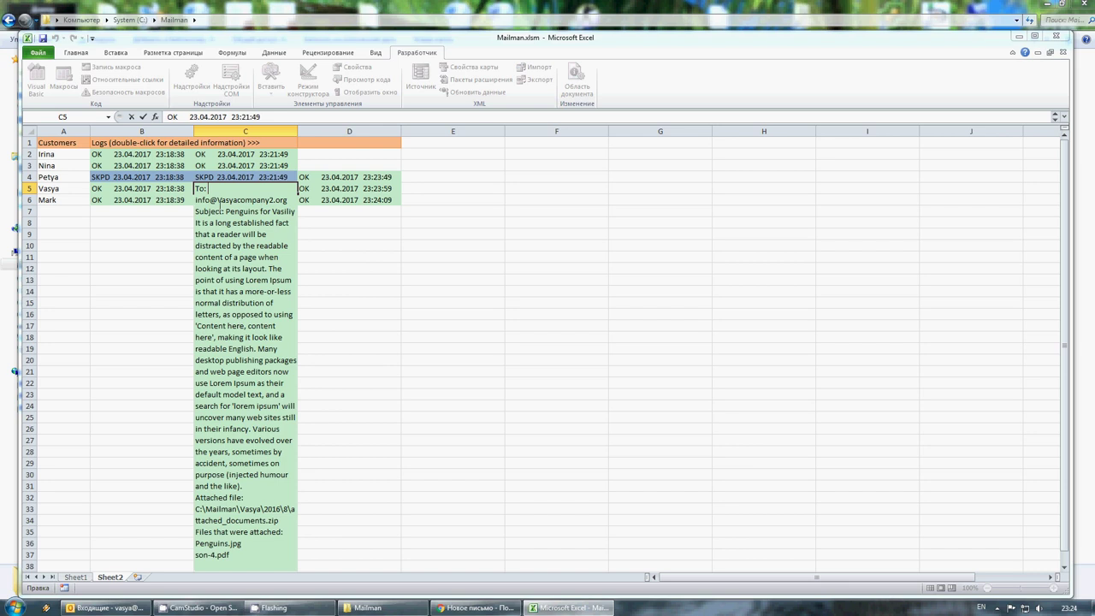
pyautogui.press('Escape')
# - Go through the row 4 log entries from B4 to D4 and the free cells beyond, then return to Sheet1
pyautogui.press('Left')
pyautogui.press('Up')
pyautogui.press('Right')
pyautogui.press('Right')
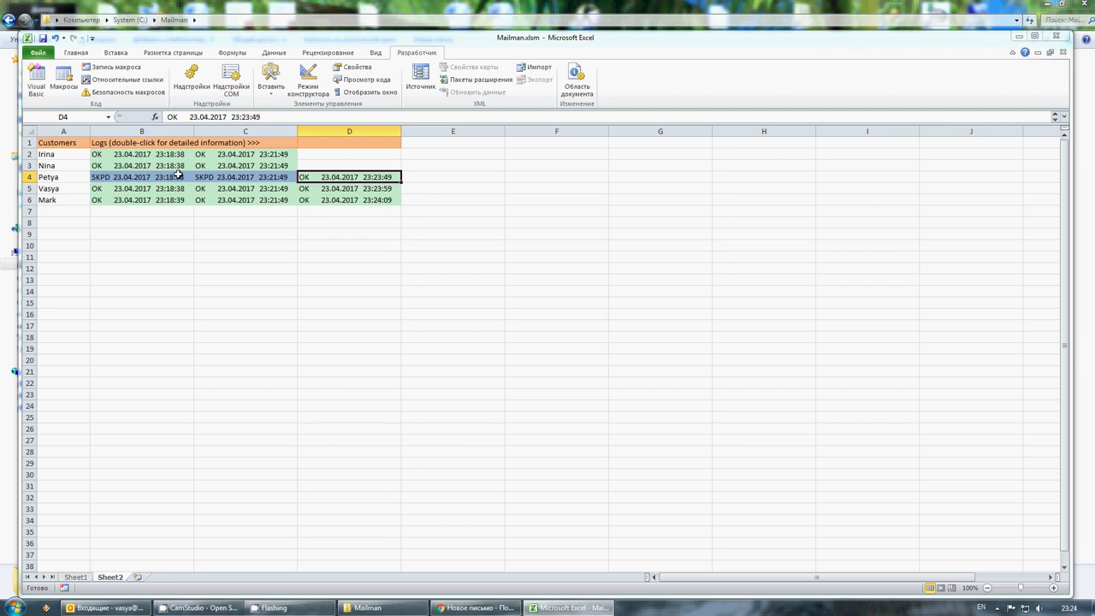
pyautogui.click(412, 177)
pyautogui.click(531, 177)
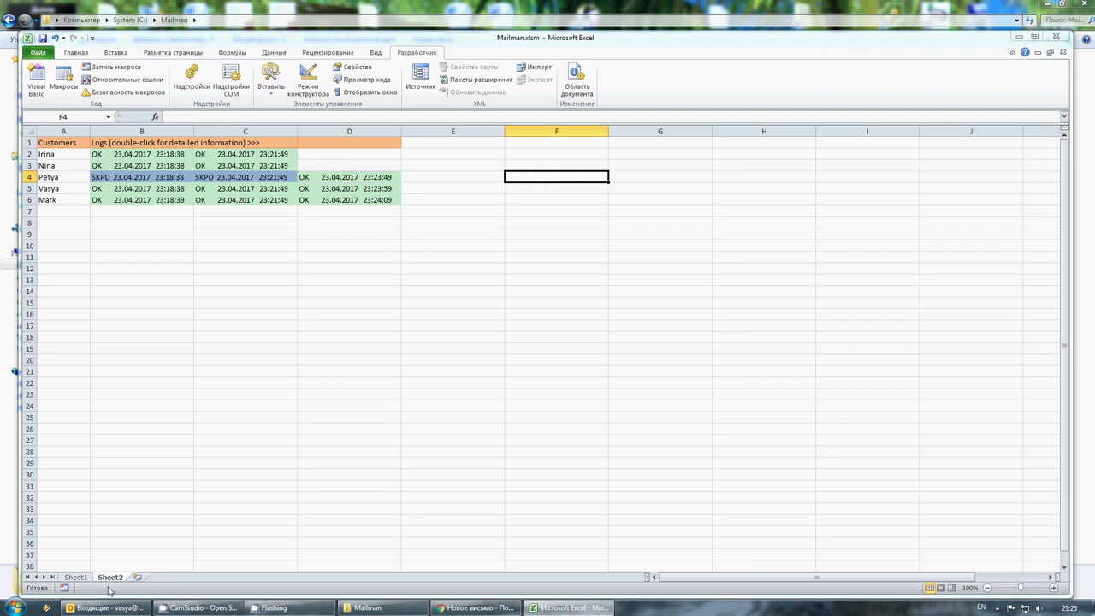
pyautogui.click(184, 184)
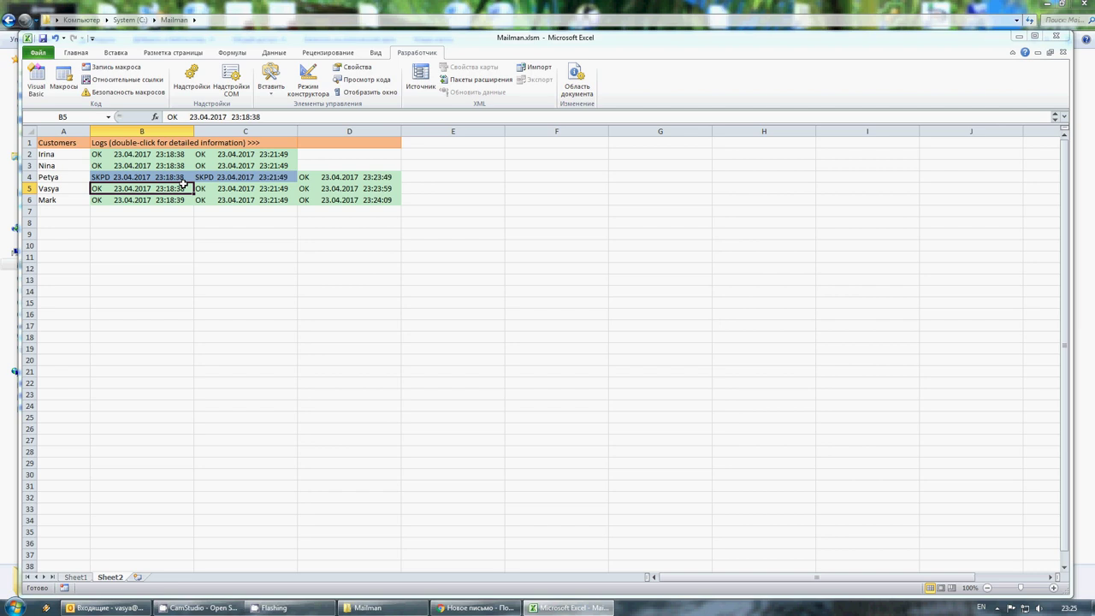
pyautogui.click(77, 577)
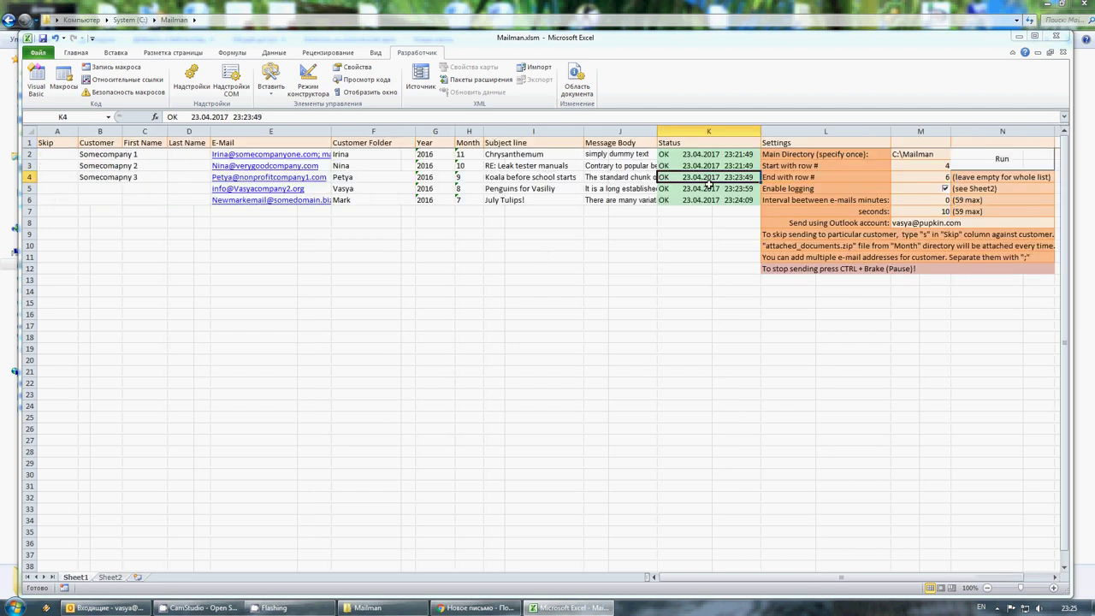
# - Switch to Outlook, go through the queued messages in the Outbox, and open the "July Tulips!" message
pyautogui.click(119, 607)
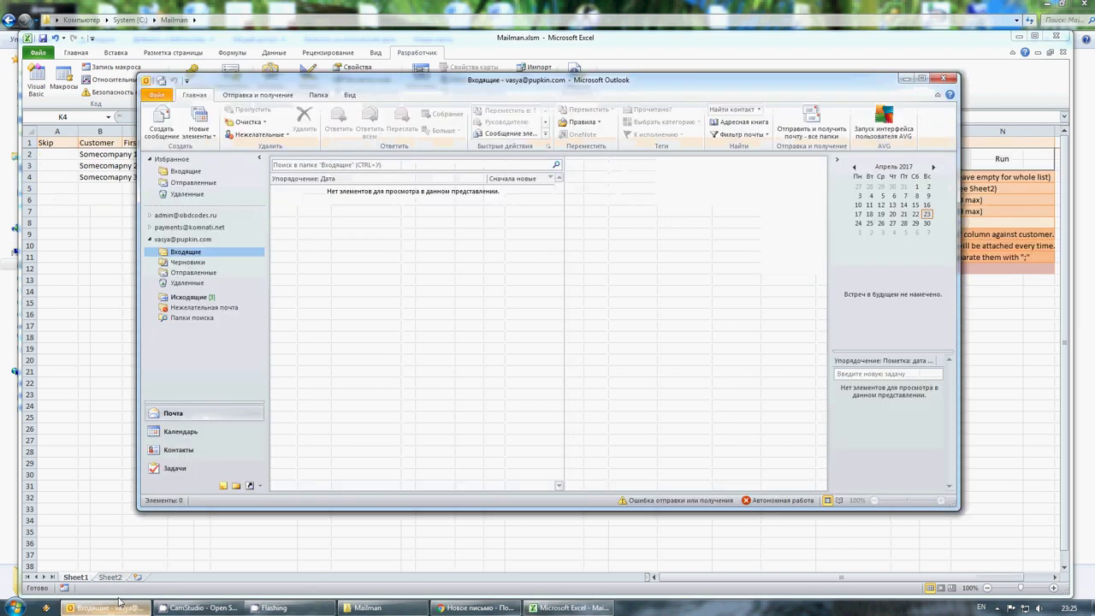
pyautogui.click(190, 296)
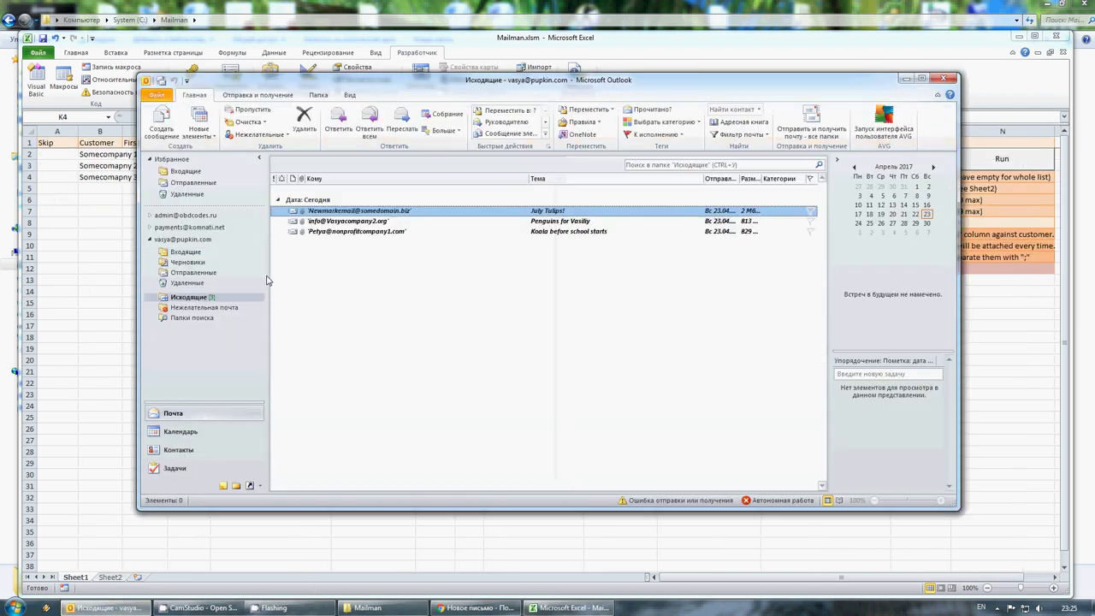
pyautogui.press('Down')
pyautogui.press('Down')
pyautogui.press('Up')
pyautogui.press('Up')
pyautogui.press('Down')
pyautogui.press('Down')
pyautogui.press('Up')
pyautogui.press('Up')
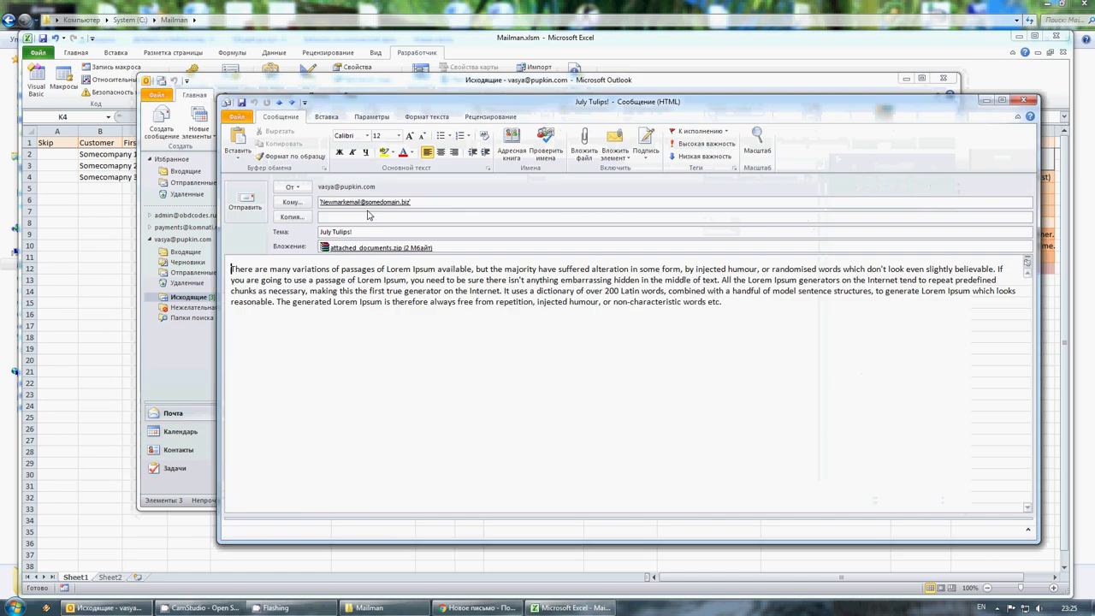
pyautogui.doubleClick(369, 212)
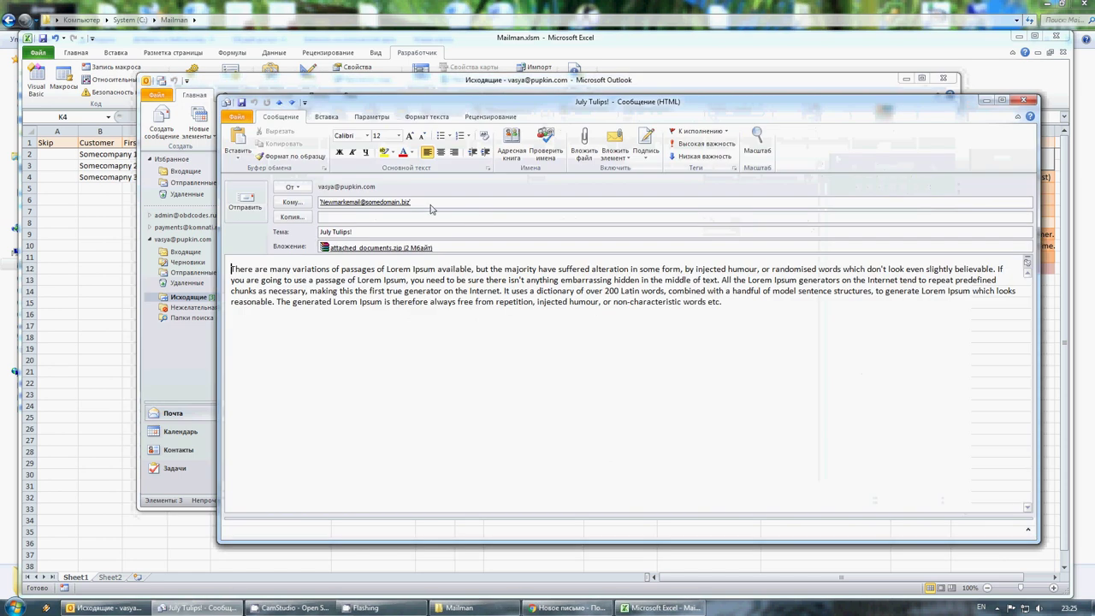
# - Check the recipient field and the body text of the "July Tulips!" message, and close the message
pyautogui.click(323, 202)
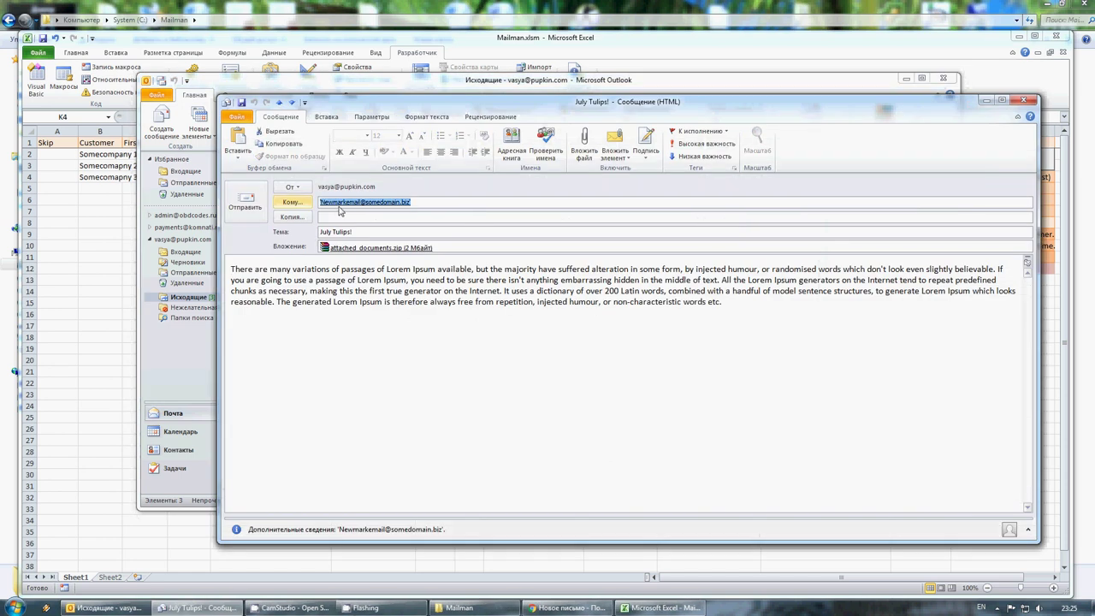
pyautogui.click(440, 205)
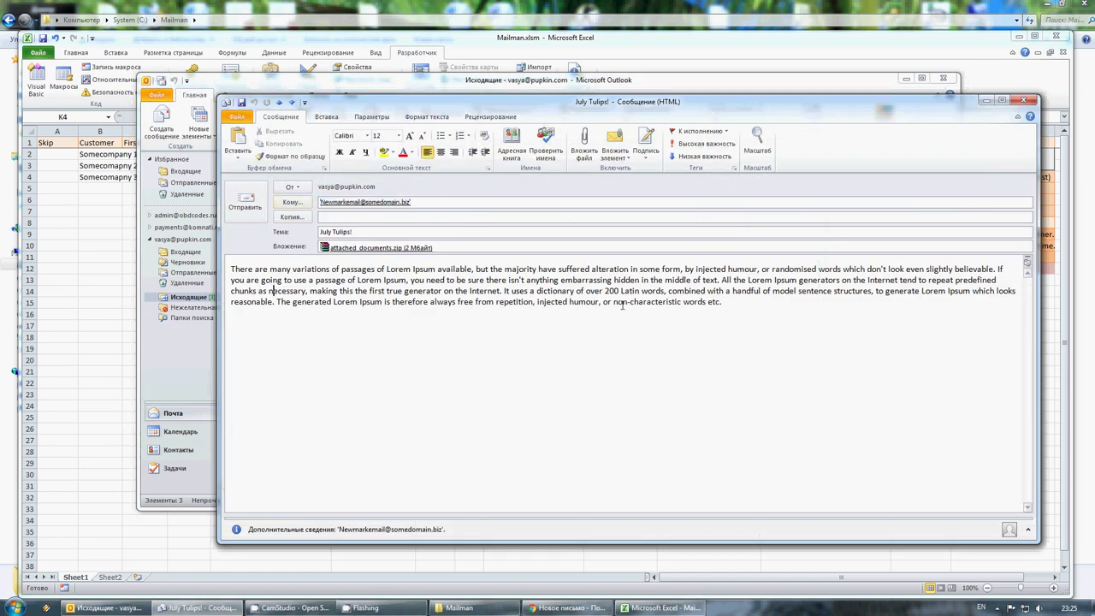
pyautogui.moveTo(682, 302); pyautogui.dragTo(330, 270)
pyautogui.click(1023, 100)
# - Switch to Excel, maximize Mailman.xlsm, and review the Month and Subject line entries on Sheet1, ending at cell I2
pyautogui.click(747, 40)
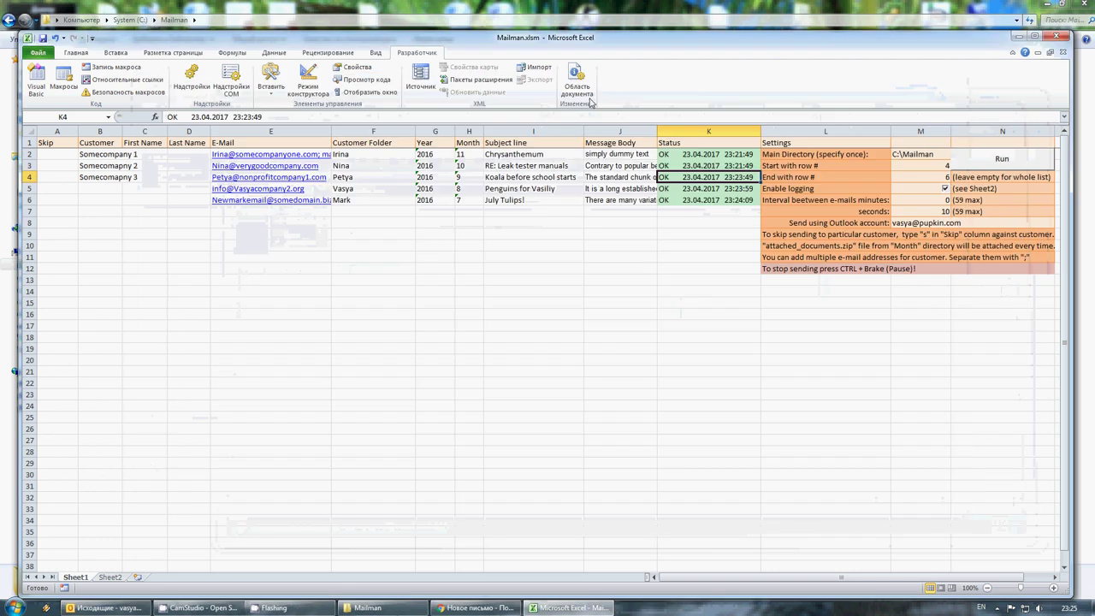
pyautogui.doubleClick(302, 41)
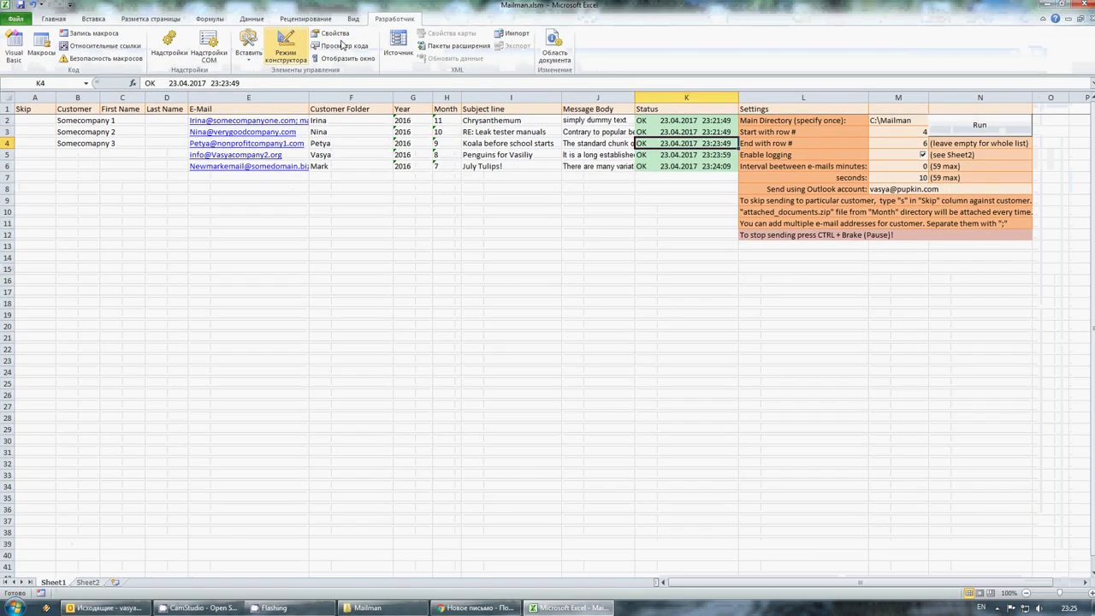
pyautogui.click(447, 121)
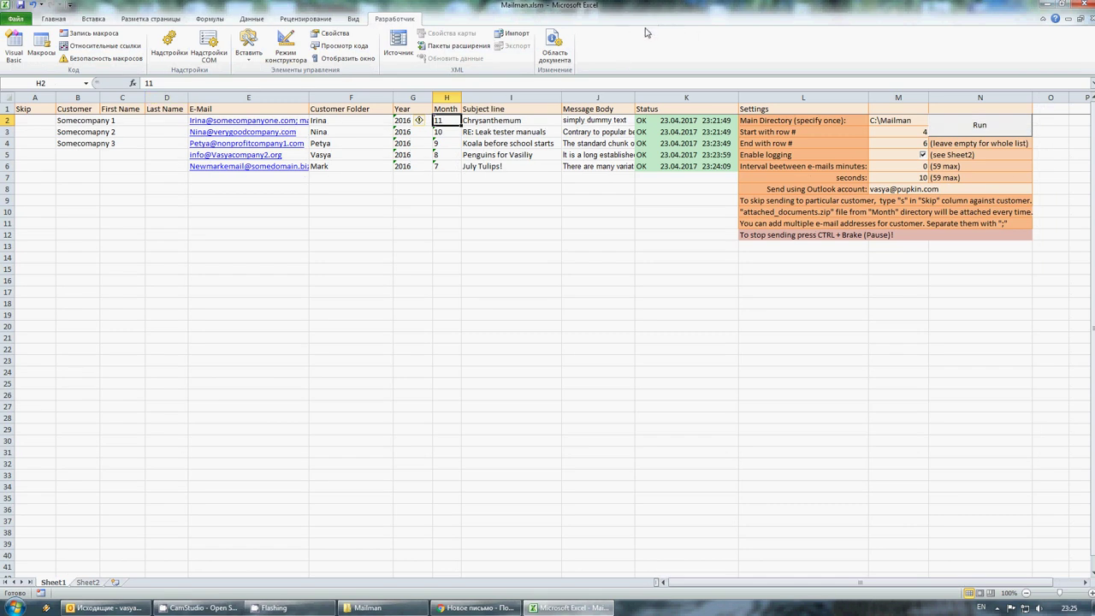
pyautogui.click(544, 179)
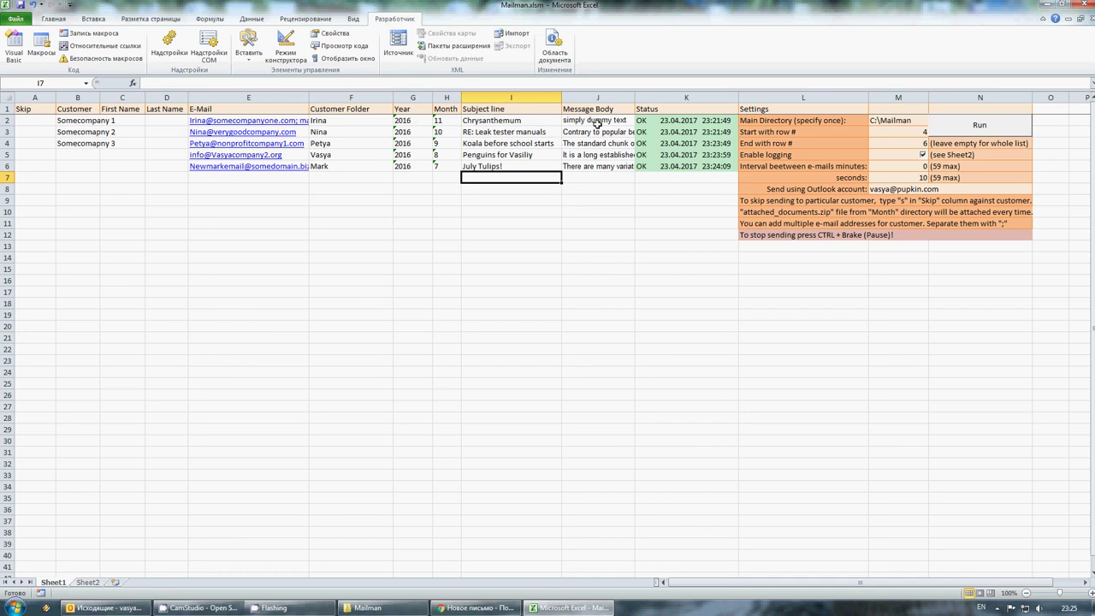
pyautogui.click(513, 142)
pyautogui.press('Up')
pyautogui.press('Up')
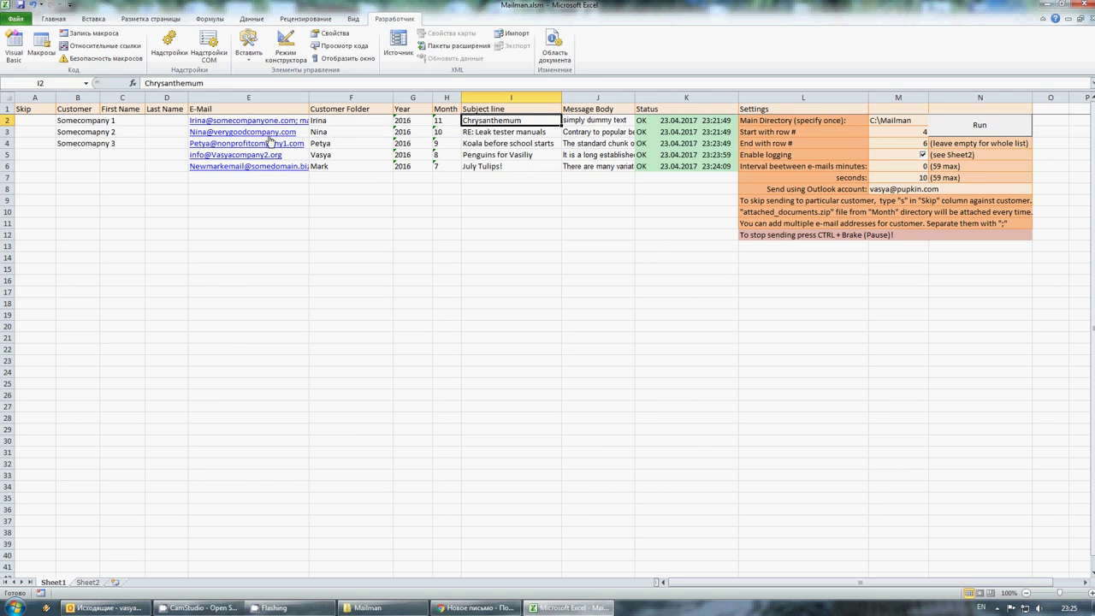
pyautogui.click(351, 209)
pyautogui.click(445, 120)
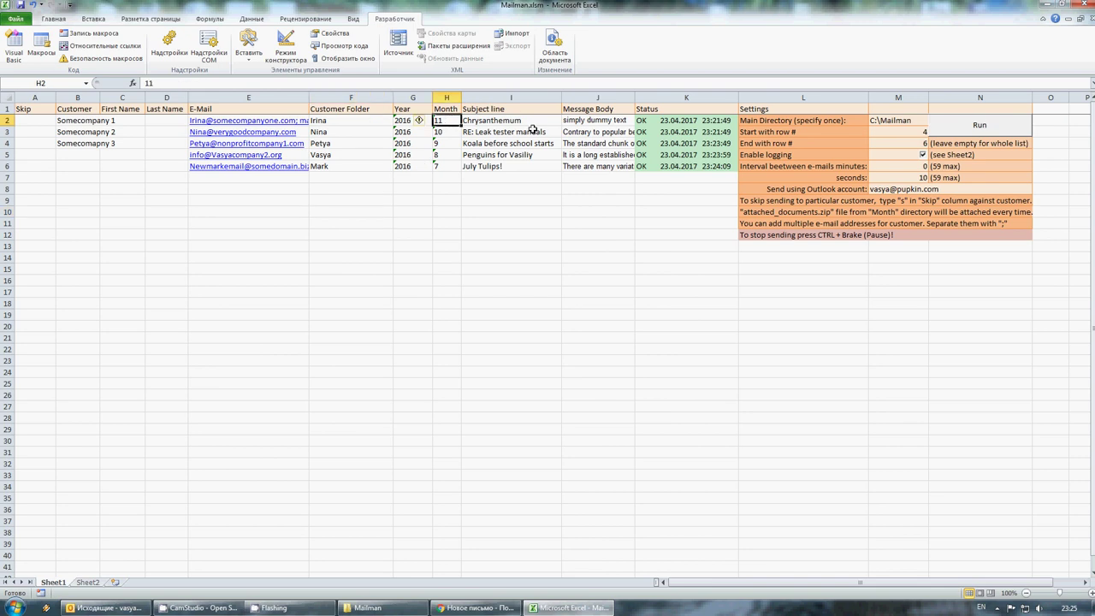
pyautogui.click(494, 120)
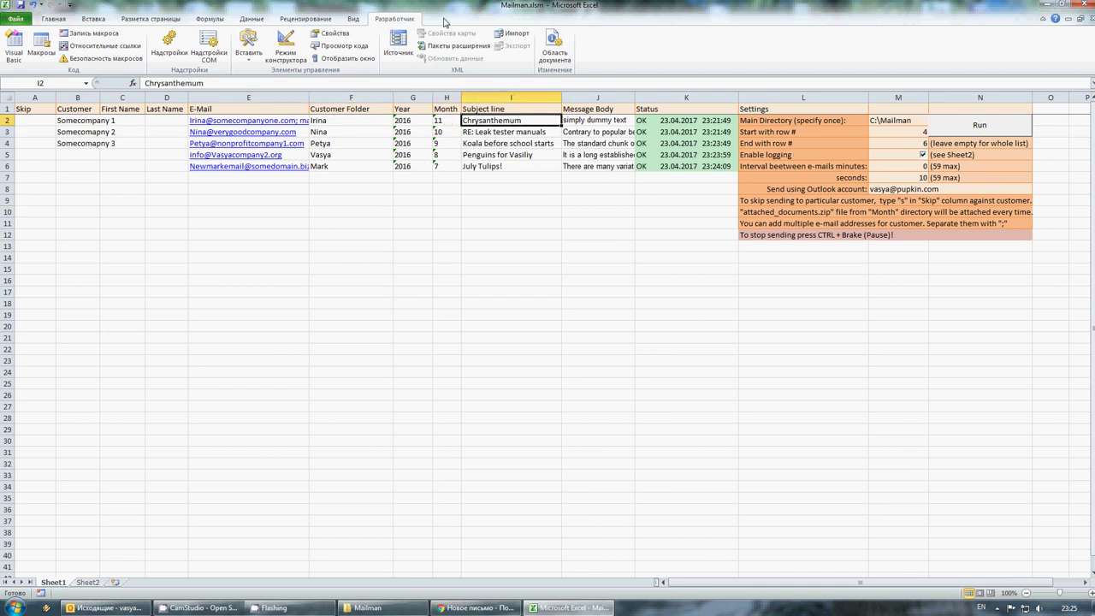
# - Restore the maximized Mailman.xlsm window to a smaller size and switch to CamStudio
pyautogui.moveTo(697, 17); pyautogui.dragTo(655, 122)
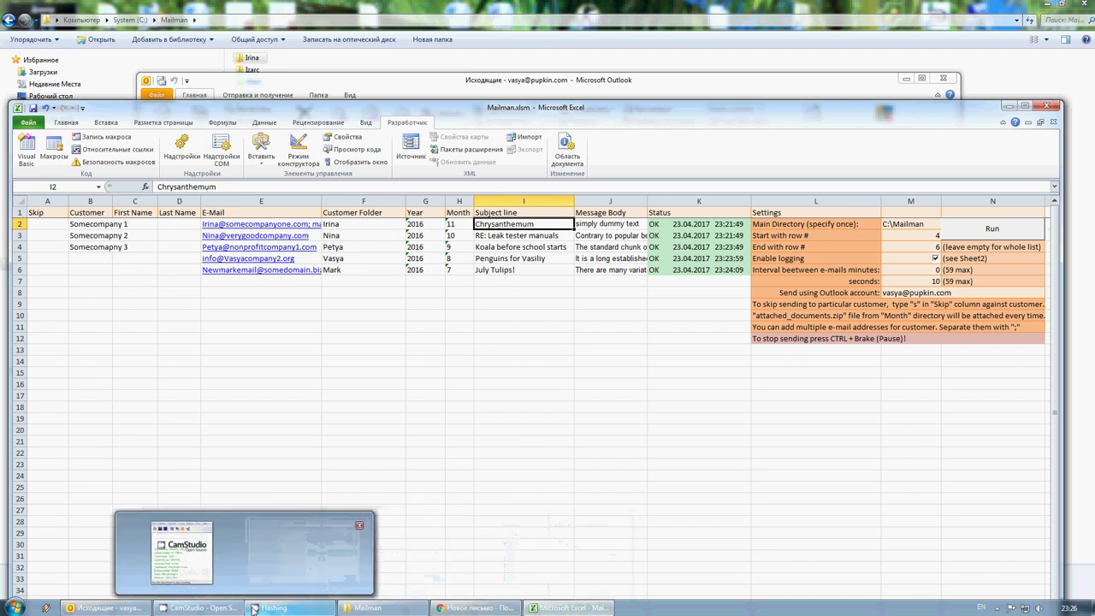
pyautogui.click(210, 611)
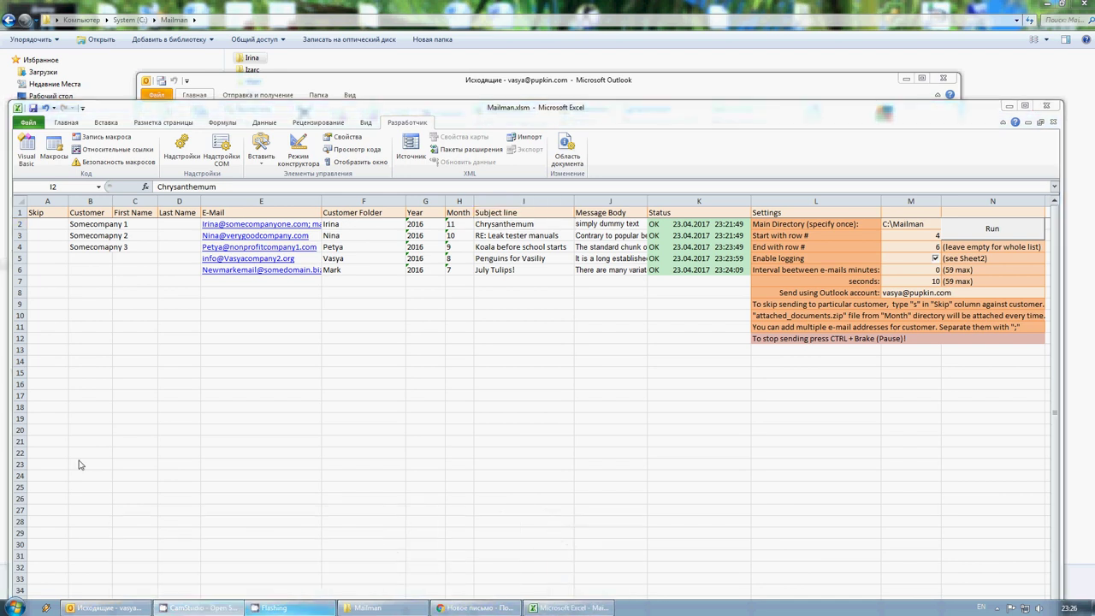